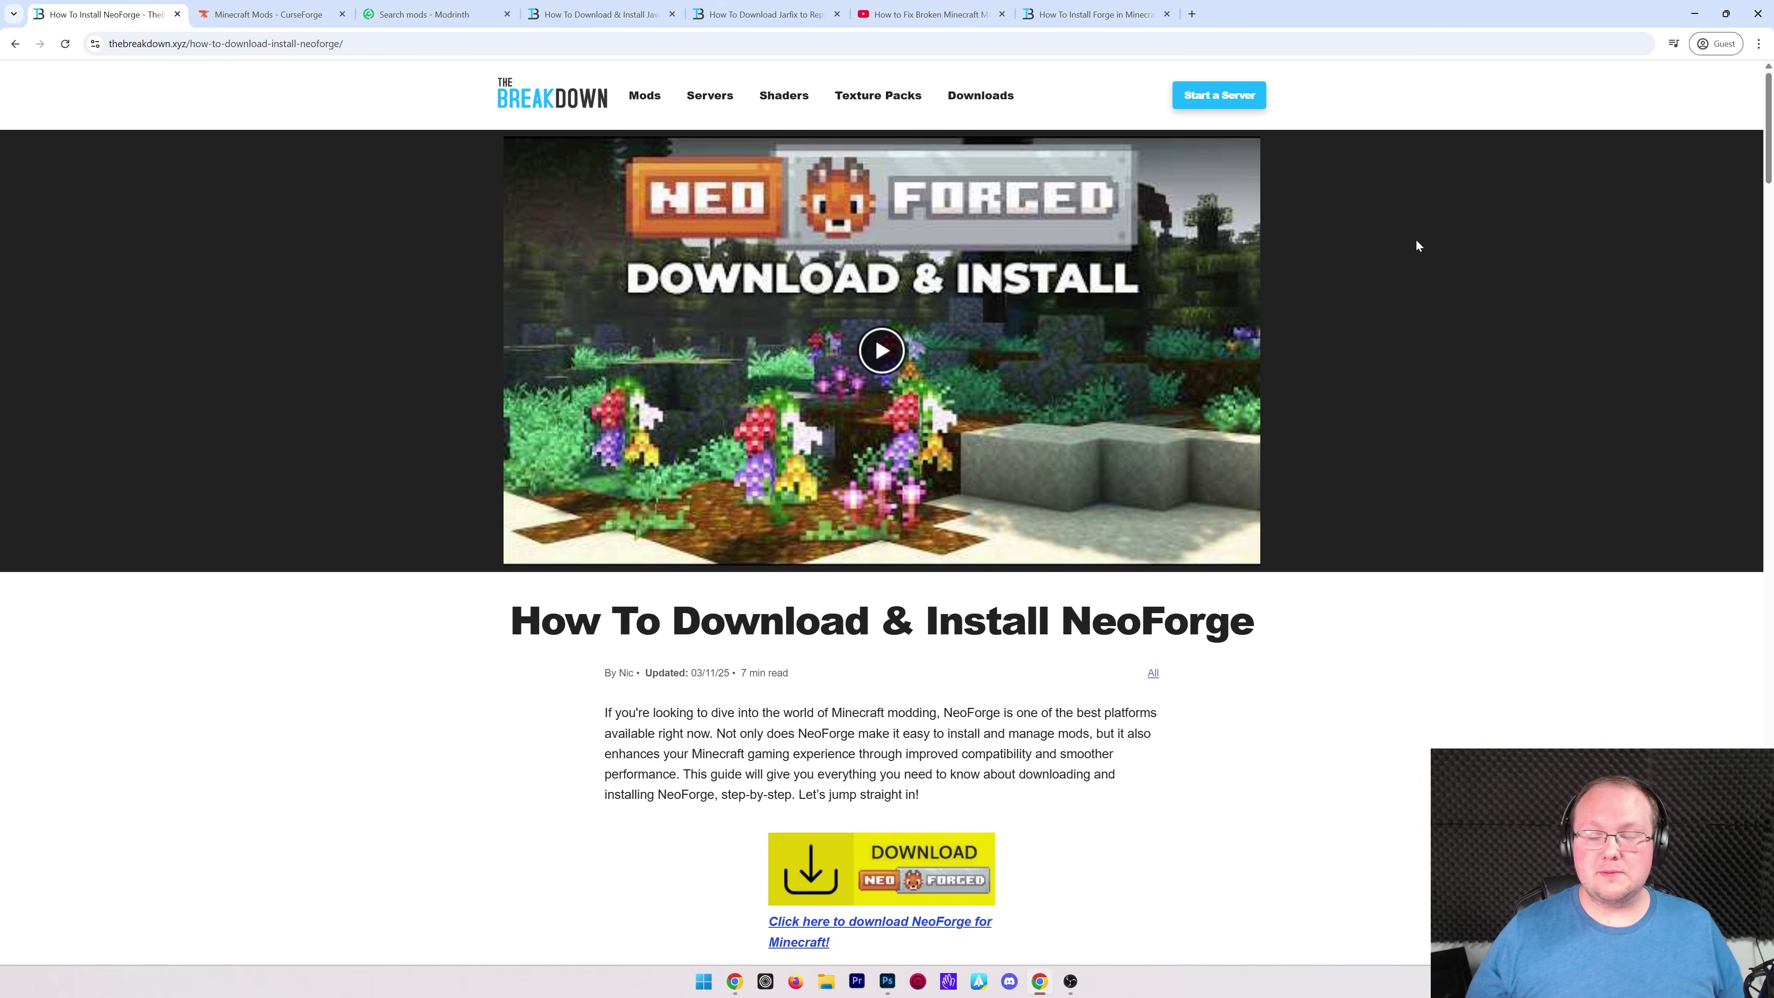
- Skim the NeoForge guide's introduction, table of contents and opening sections on what NeoForge is and why to choose it
{"action": "scroll", "coordinate": [1489, 353], "scroll_direction": "down", "scroll_amount": 5}
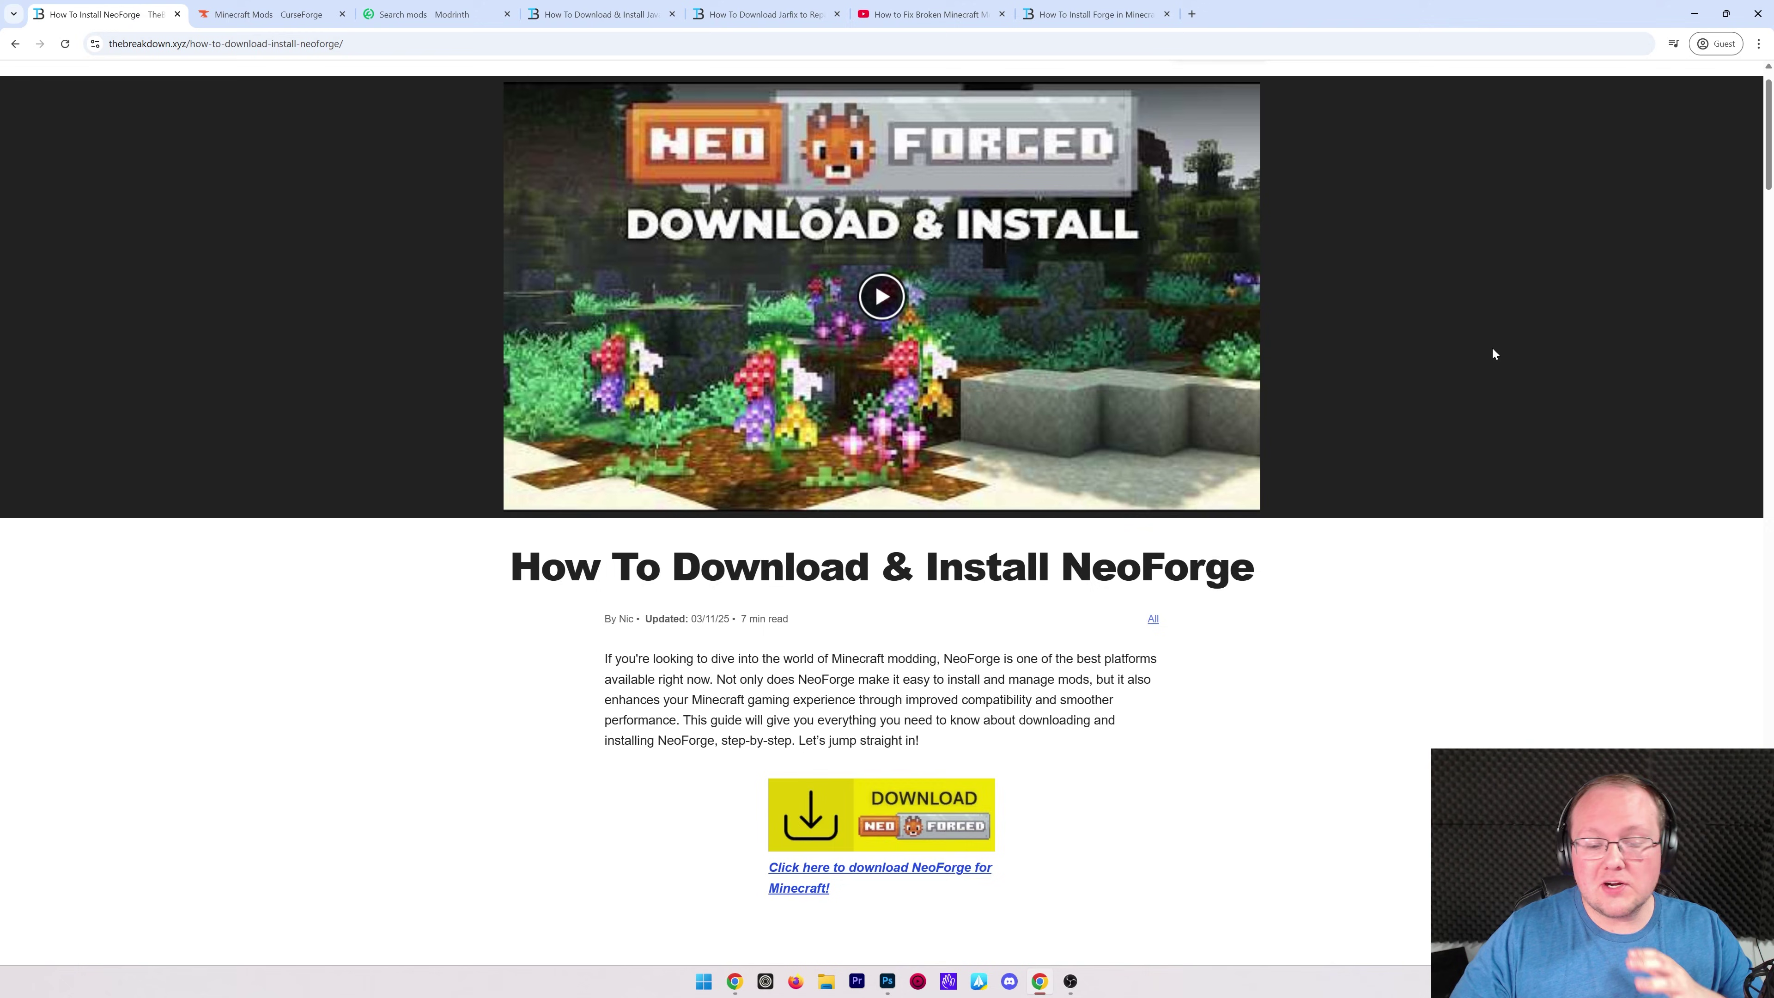
{"action": "scroll", "coordinate": [1147, 413], "scroll_direction": "down", "scroll_amount": 3}
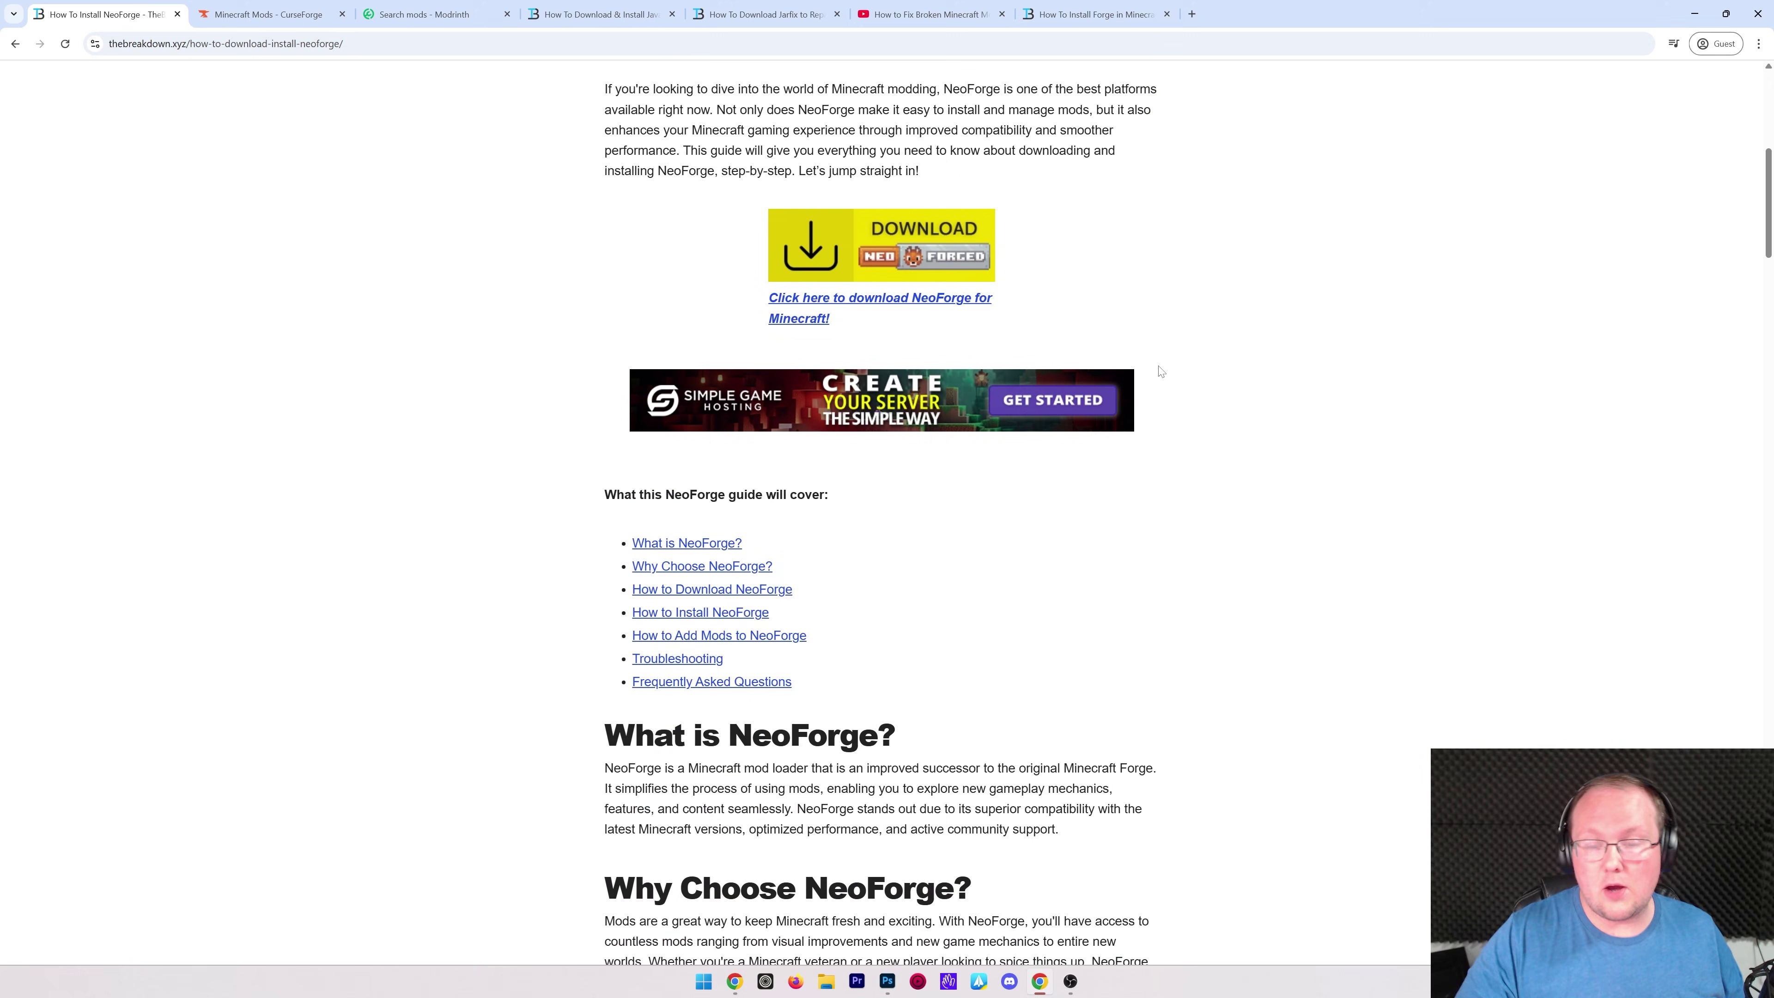
{"action": "scroll", "coordinate": [1187, 433], "scroll_direction": "down", "scroll_amount": 2}
{"action": "scroll", "coordinate": [1216, 542], "scroll_direction": "up", "scroll_amount": 8}
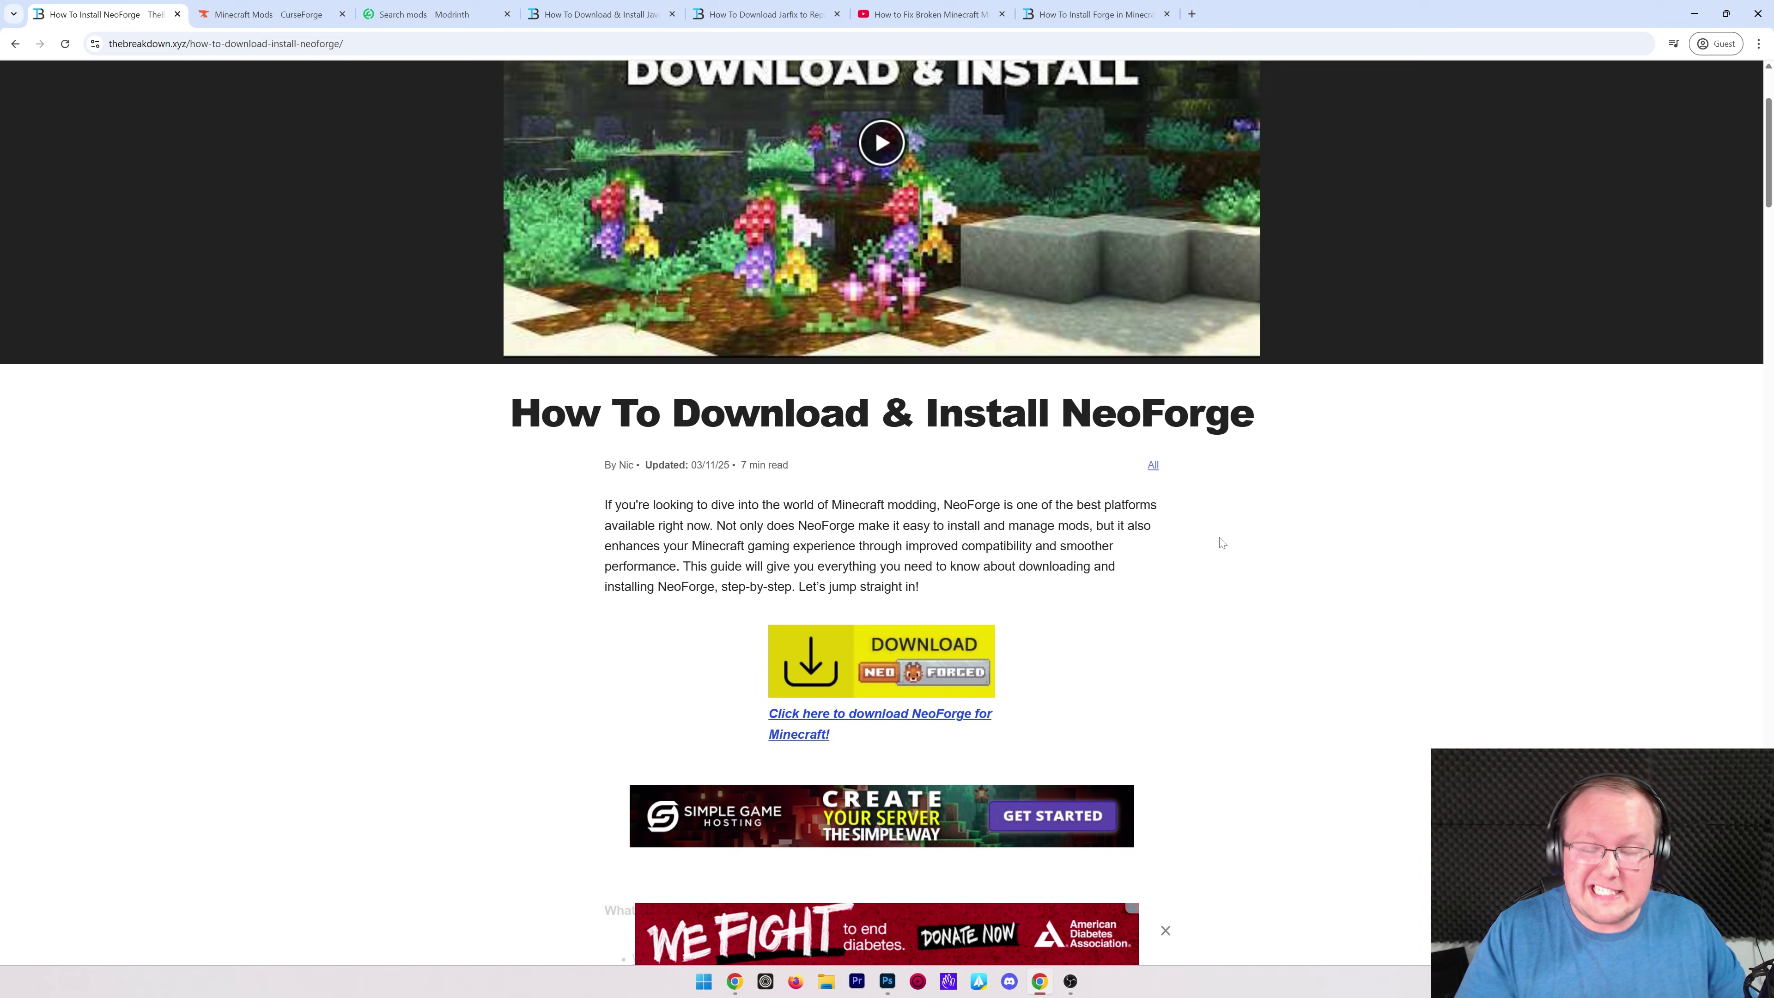
{"action": "scroll", "coordinate": [1222, 542], "scroll_direction": "down", "scroll_amount": 8}
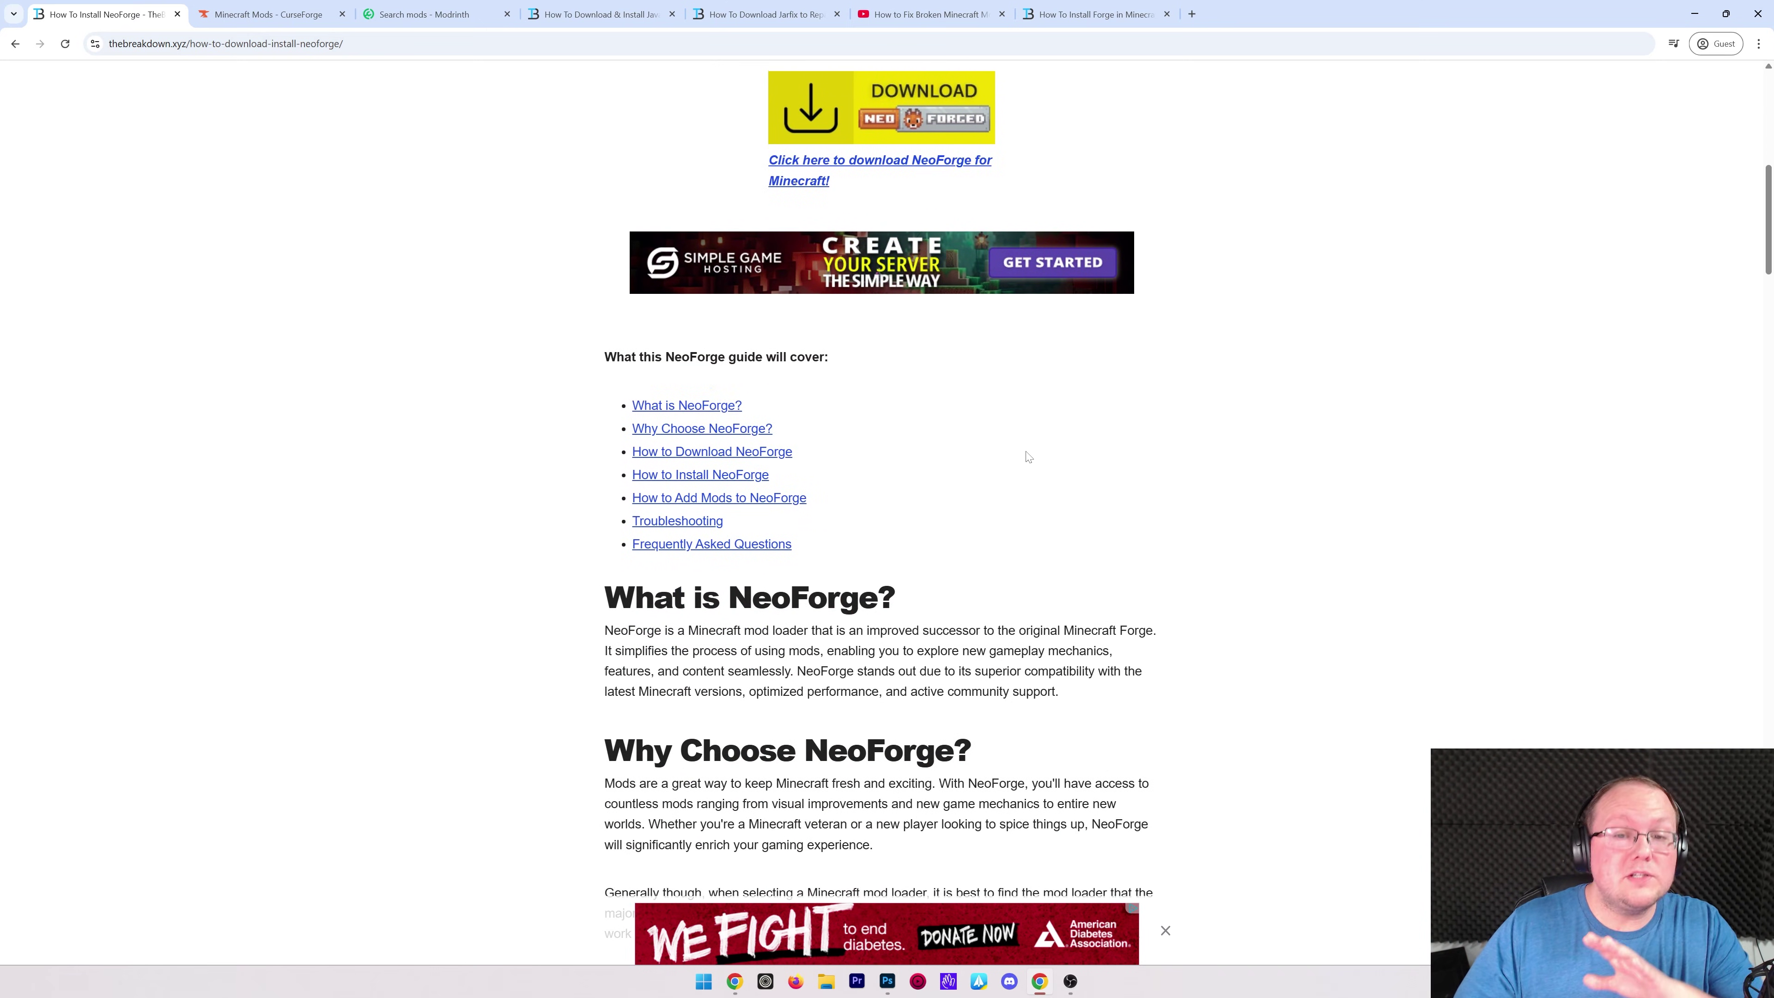
{"action": "scroll", "coordinate": [1030, 477], "scroll_direction": "down", "scroll_amount": 4}
{"action": "scroll", "coordinate": [1041, 483], "scroll_direction": "up", "scroll_amount": 3}
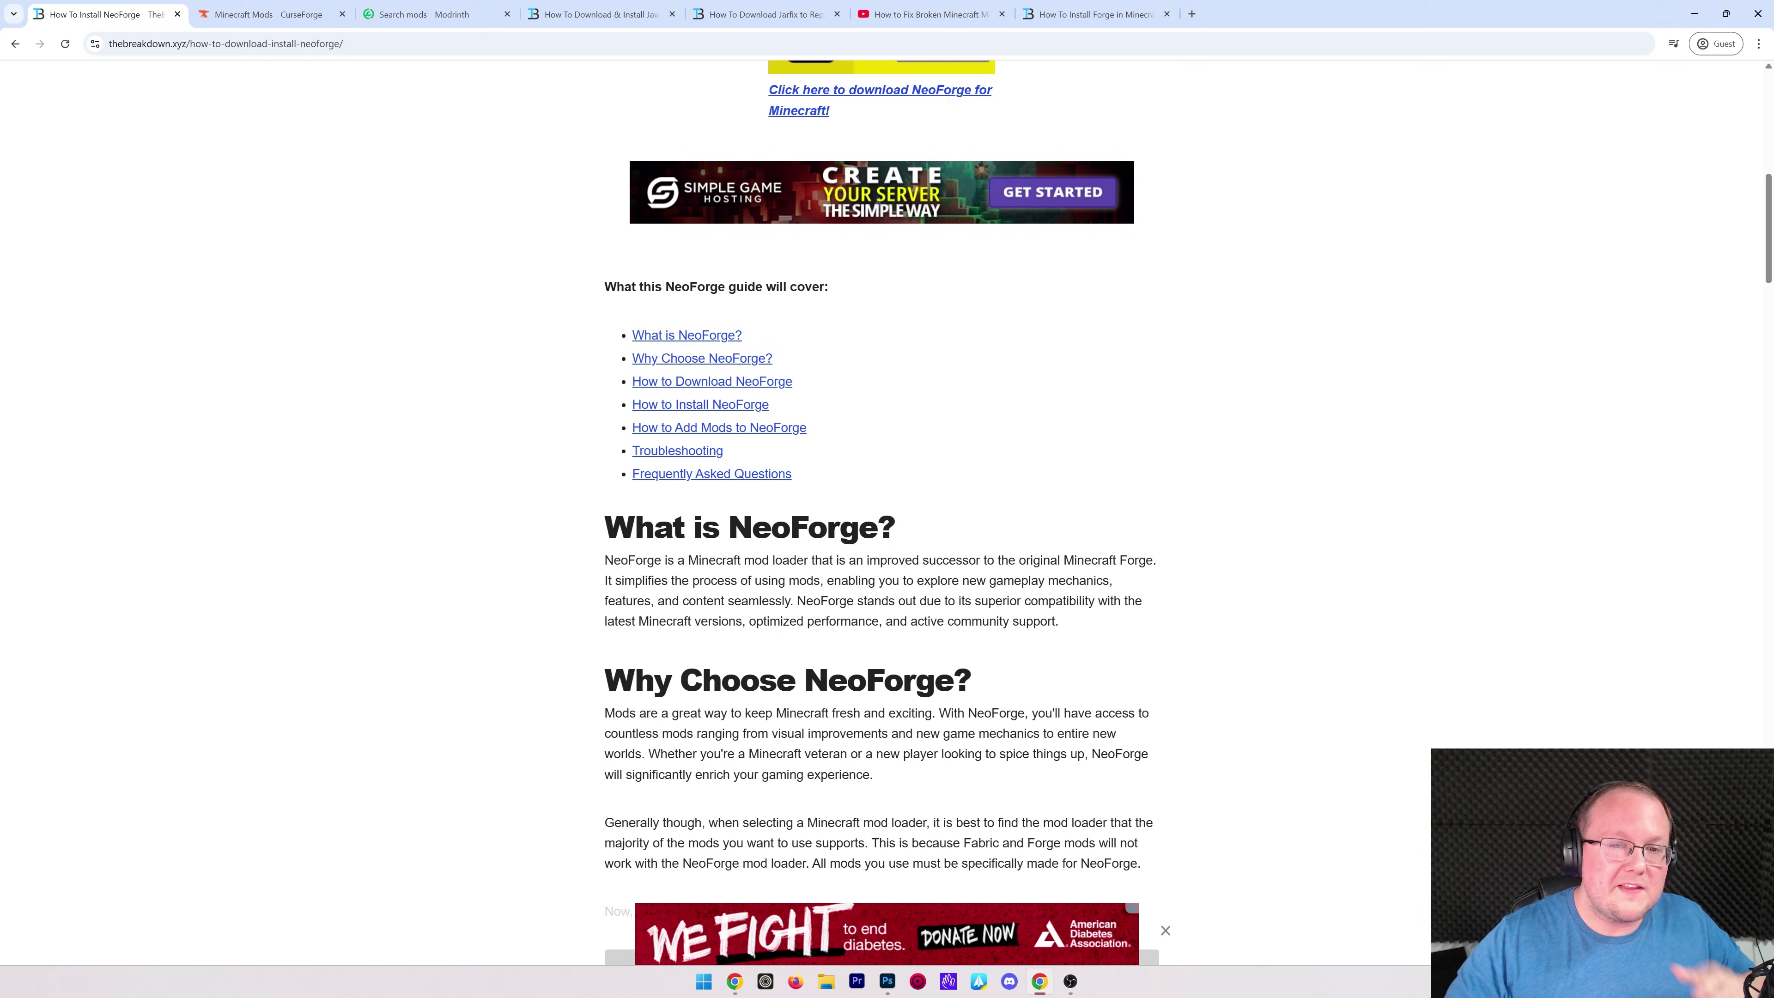
{"action": "scroll", "coordinate": [938, 361], "scroll_direction": "up", "scroll_amount": 12}
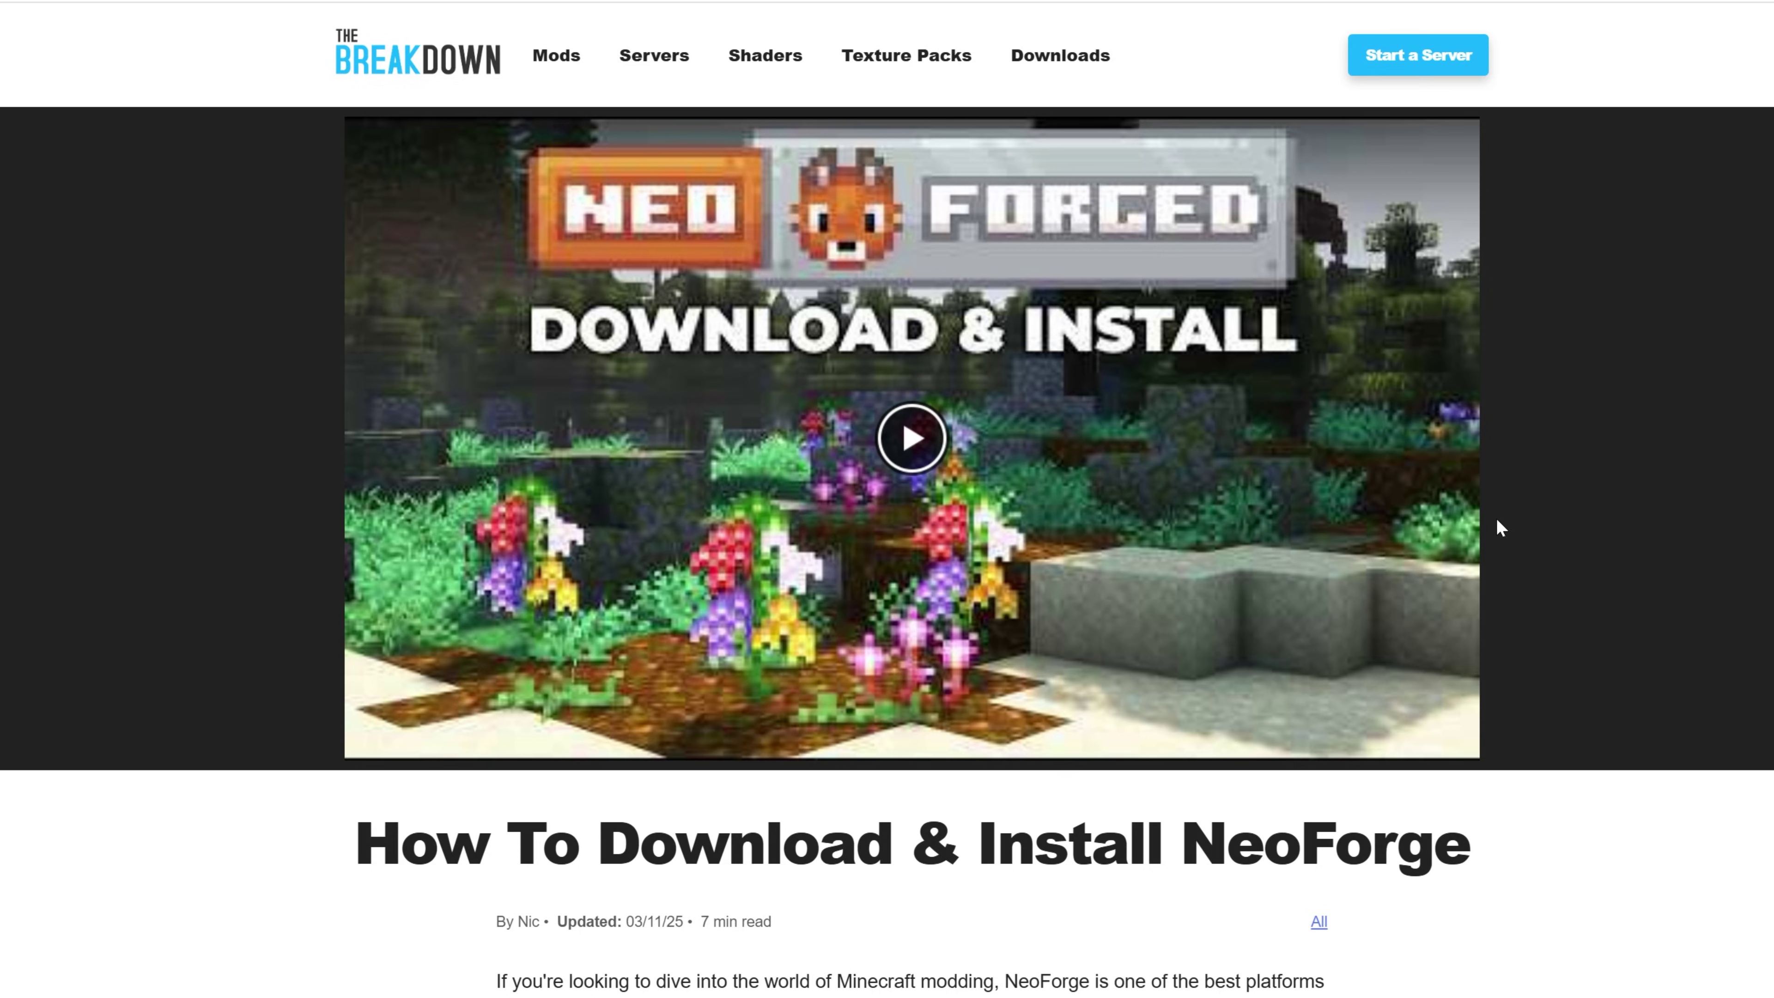
- Download the latest NeoForge installer, neoforge-21.4.114-beta-installer.jar, from the guide's download link and save it in Downloads
{"action": "scroll", "coordinate": [1497, 520], "scroll_direction": "down", "scroll_amount": 8}
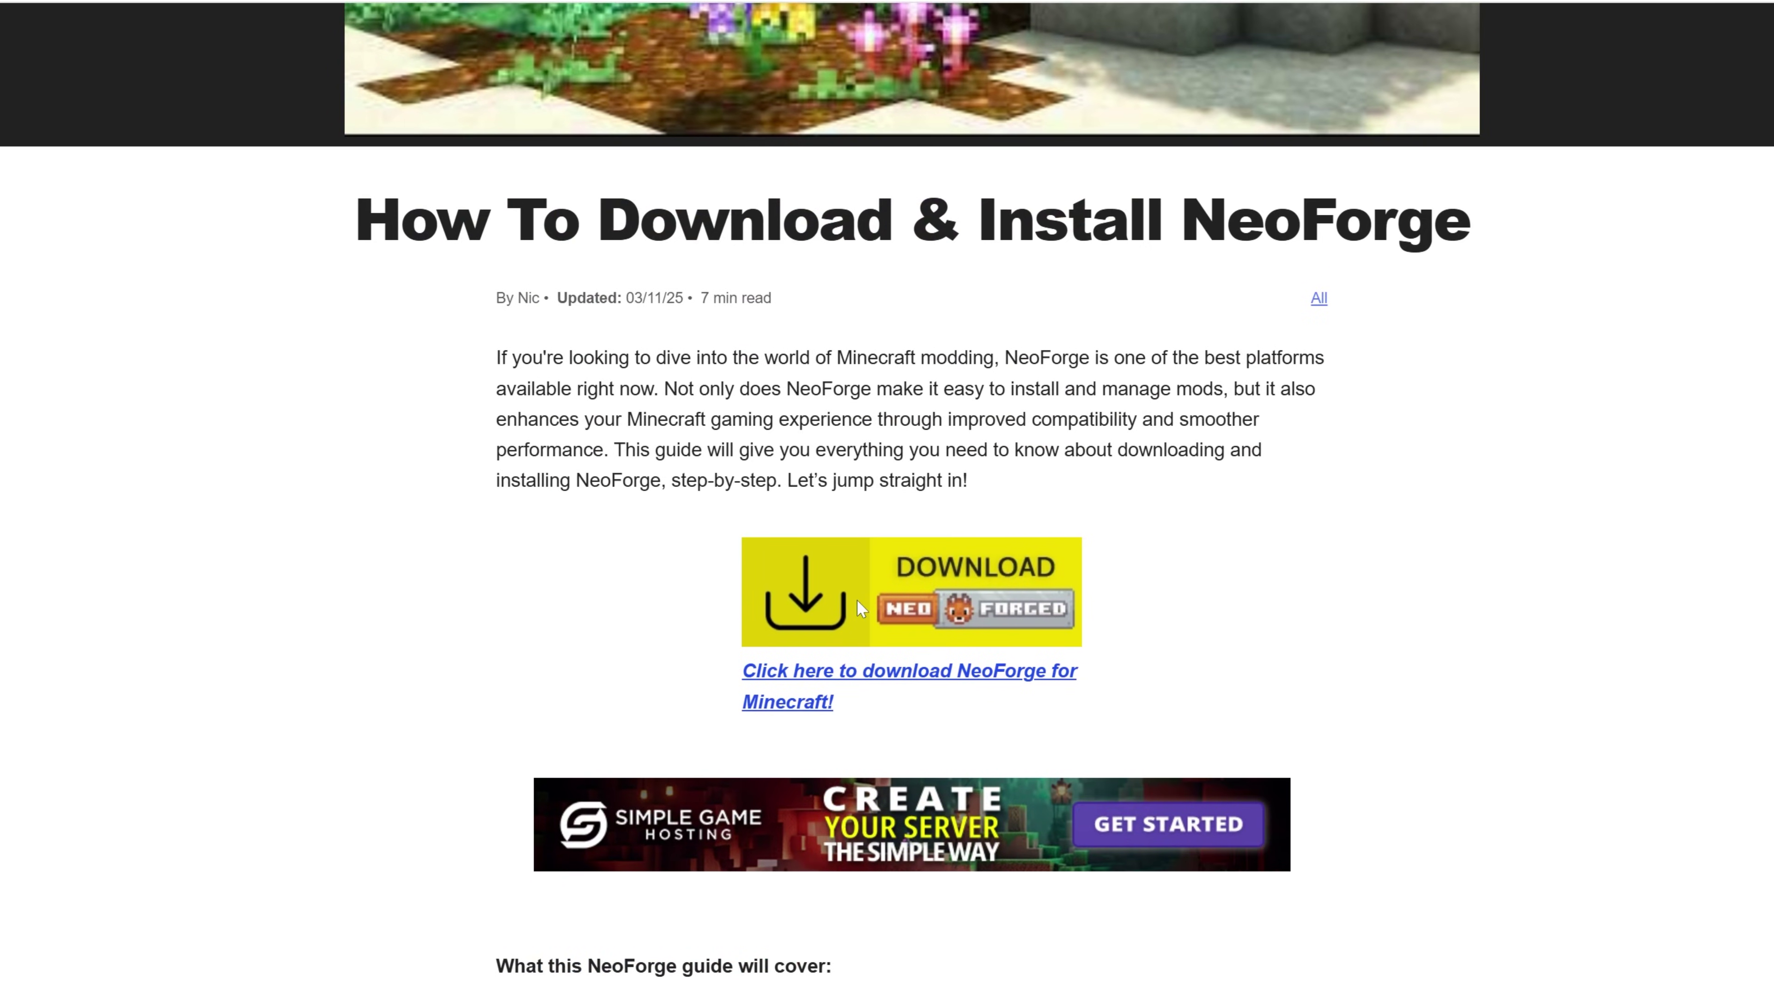
{"action": "left_click", "coordinate": [858, 601]}
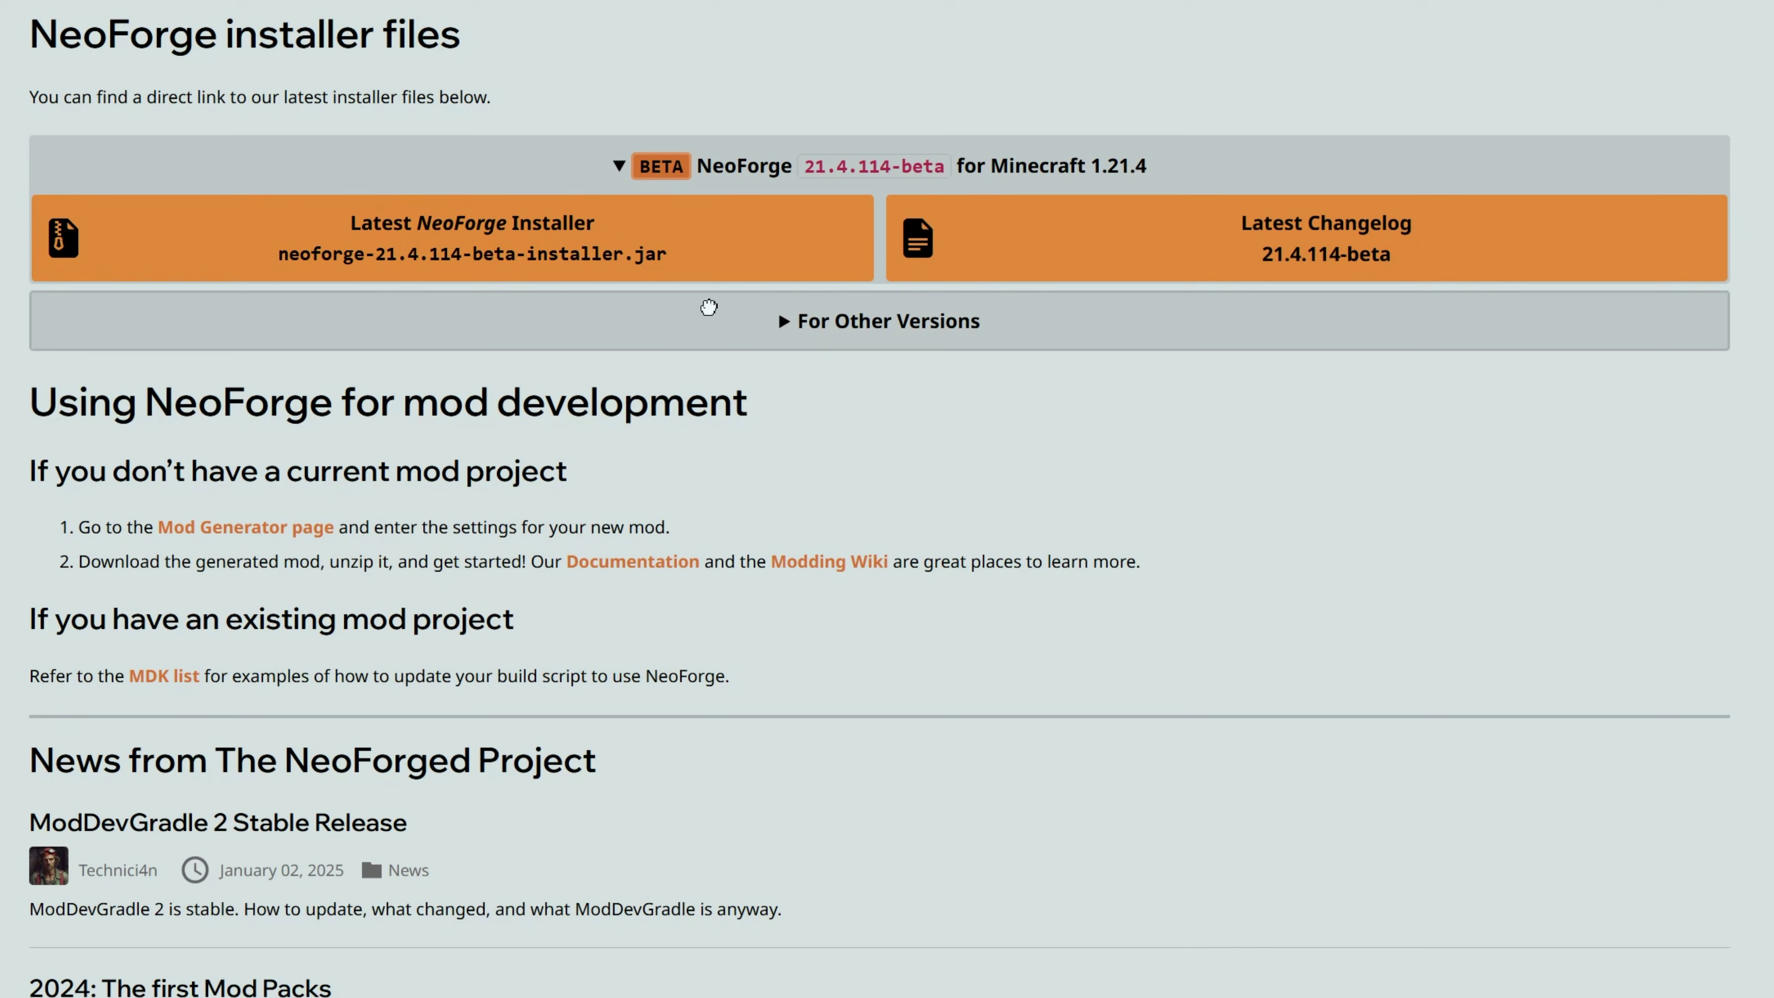
{"action": "left_click", "coordinate": [574, 246]}
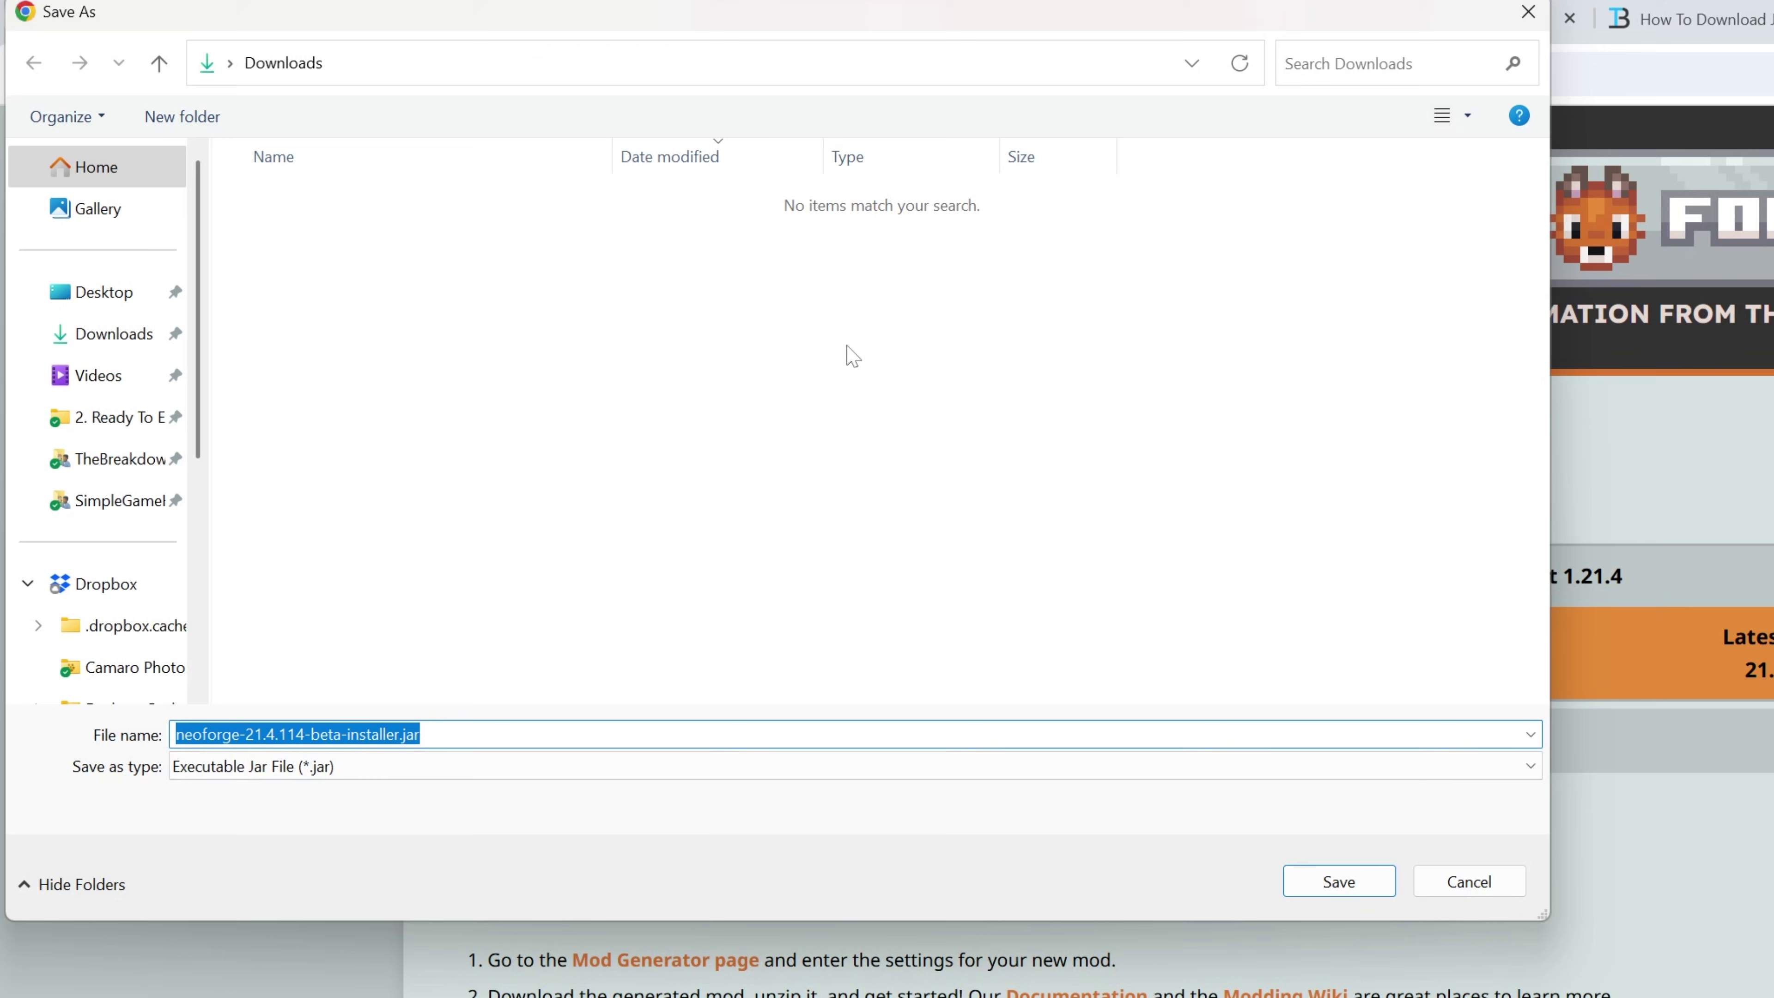
{"action": "left_click", "coordinate": [1338, 882]}
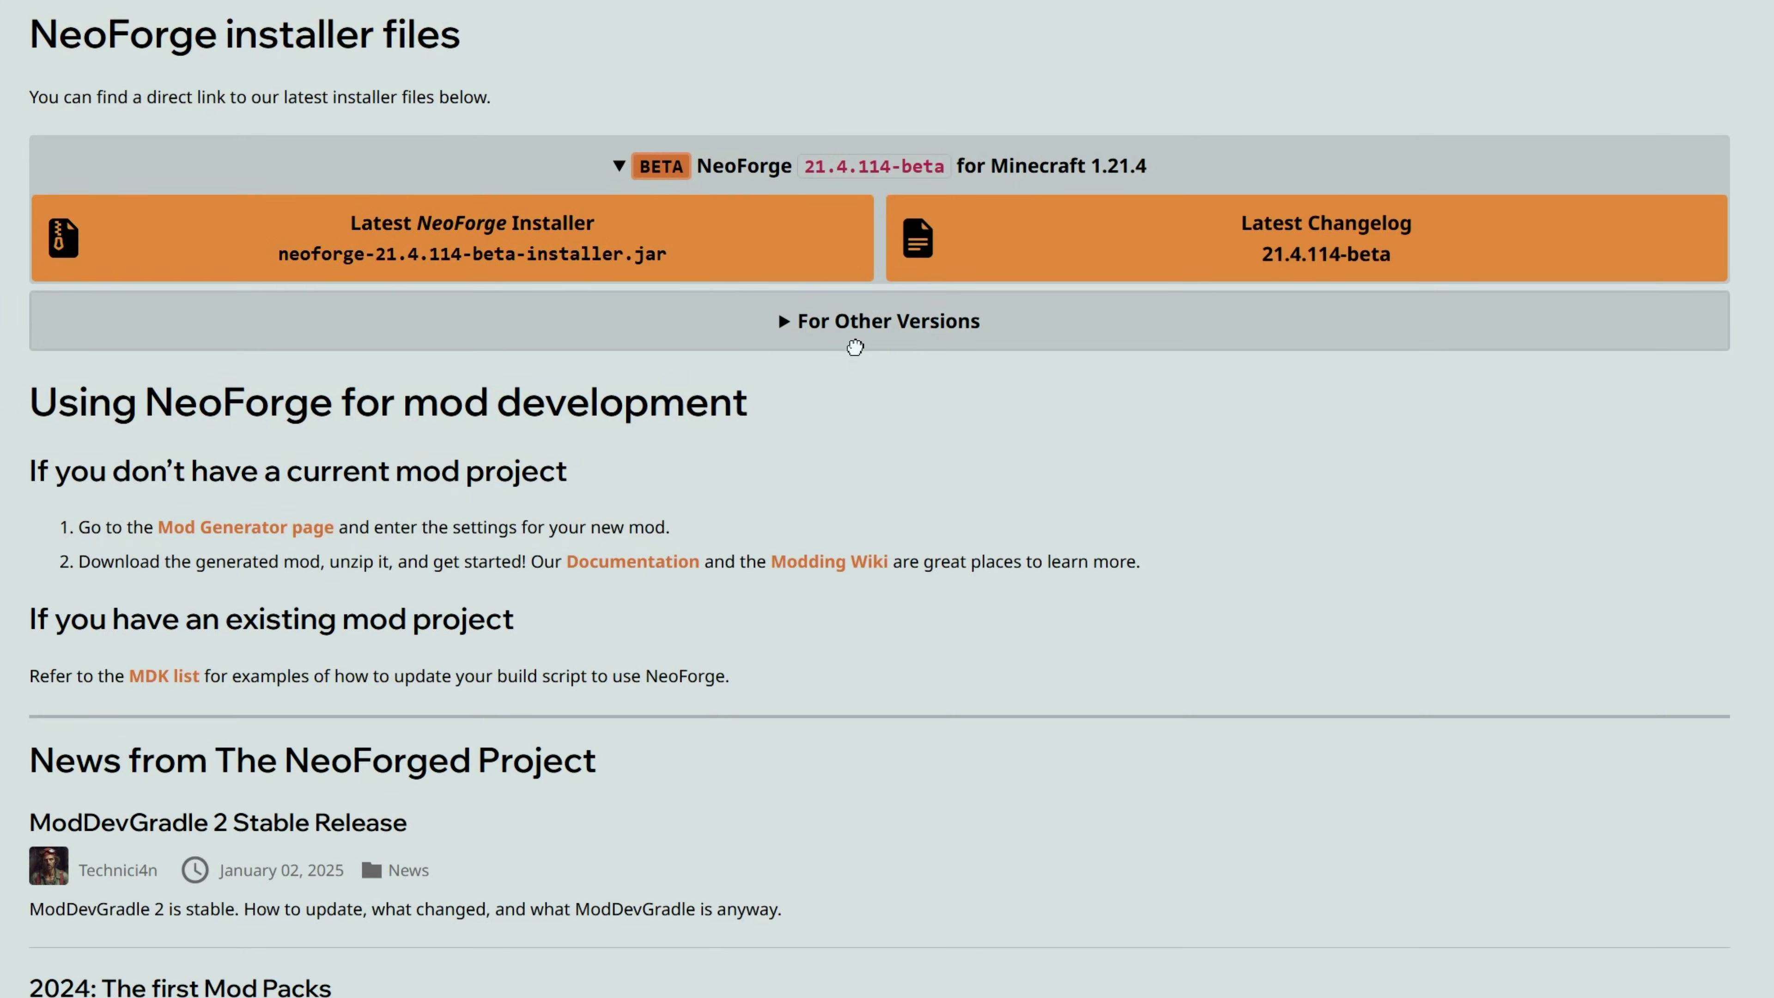
- Open the NeoForge version list for other versions and select Minecraft version 1.21.3
{"action": "left_click", "coordinate": [855, 329]}
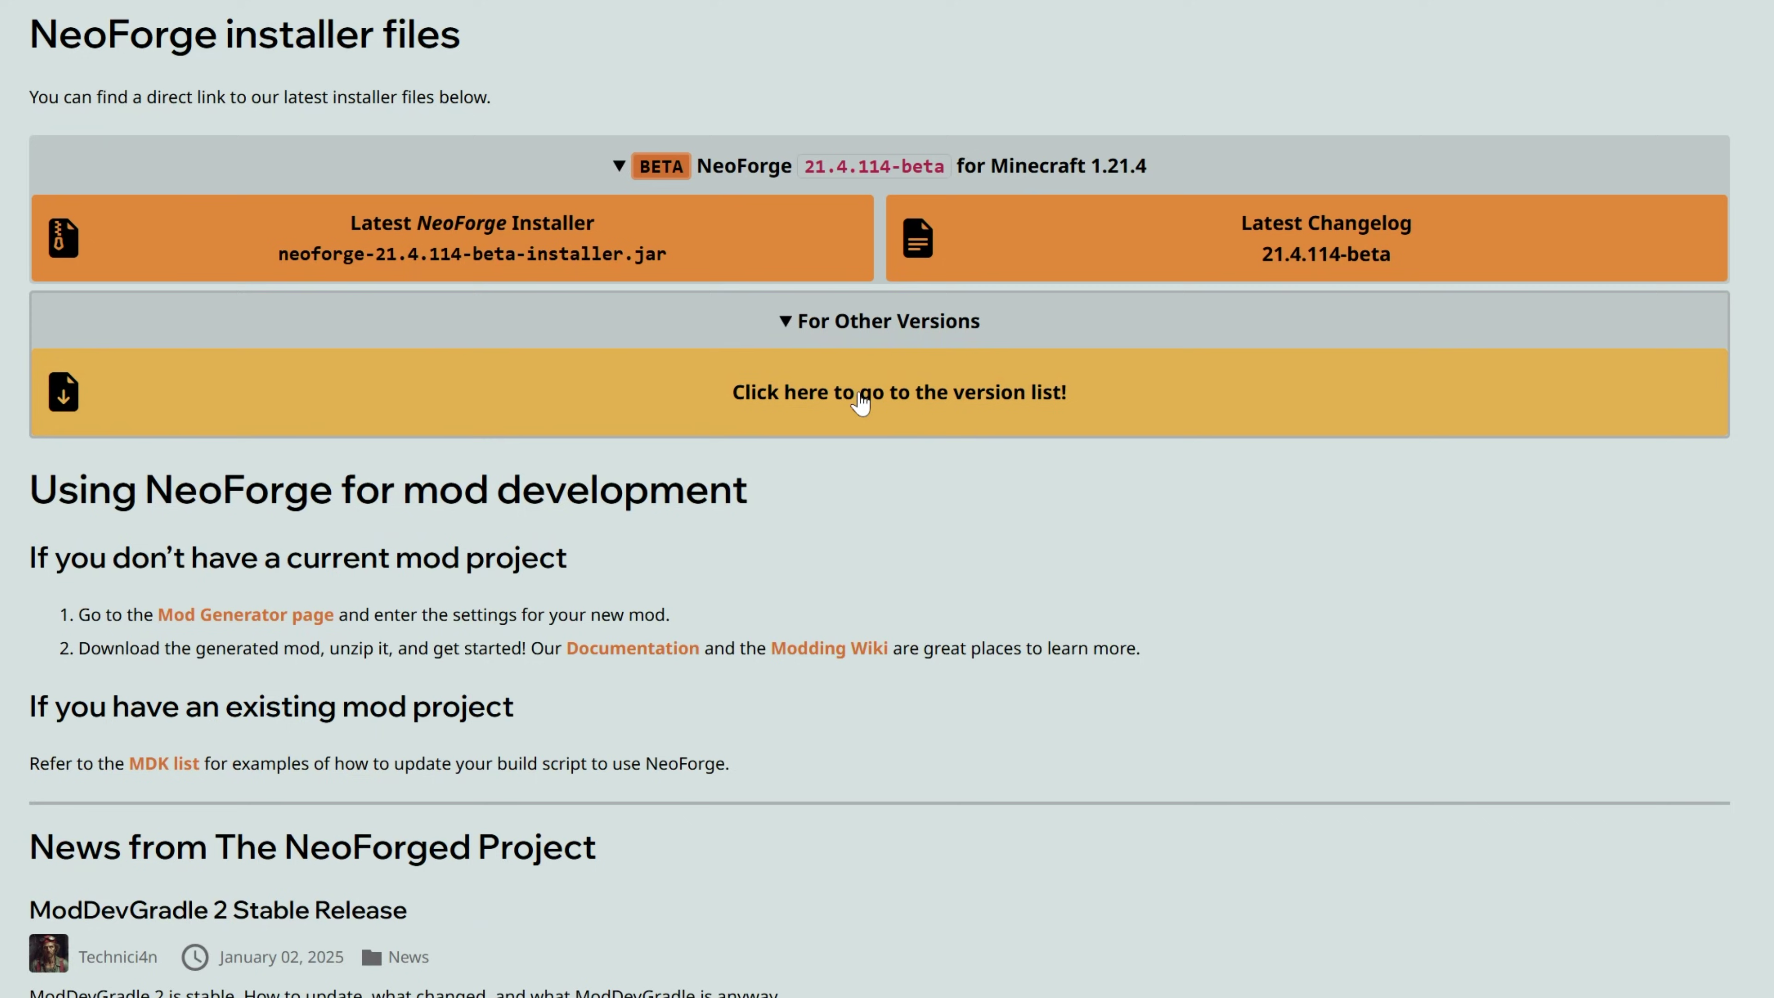
{"action": "left_click", "coordinate": [857, 404]}
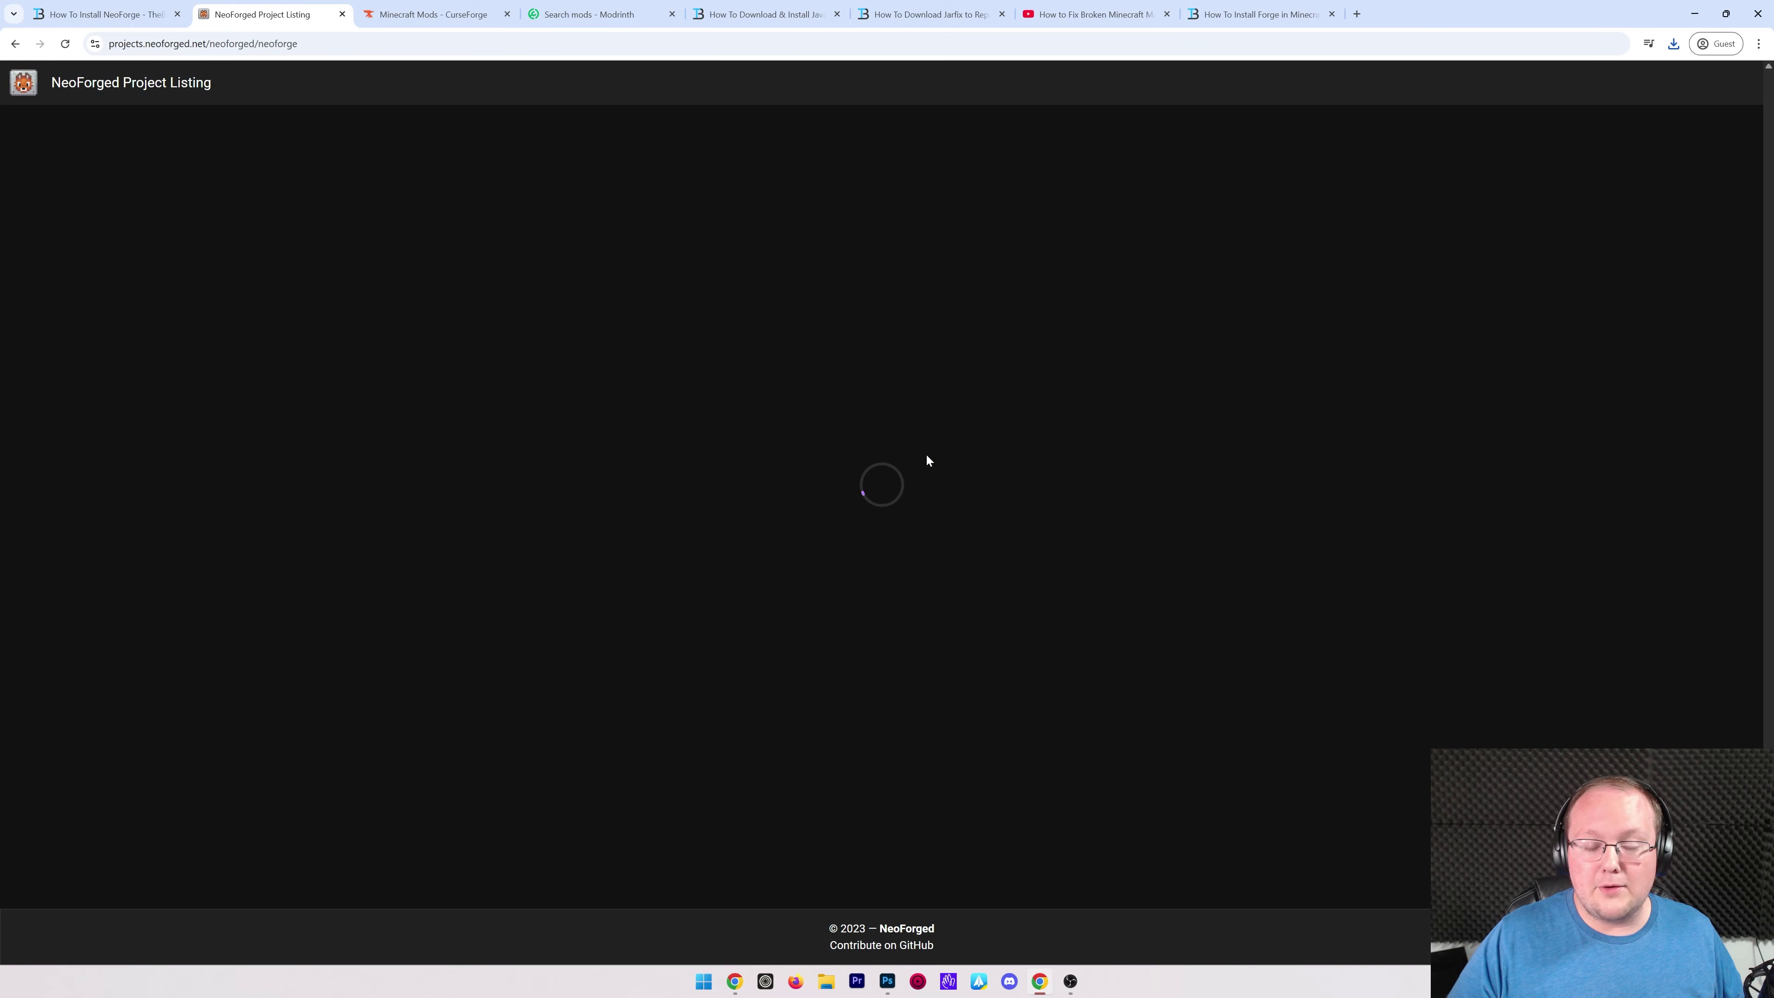
{"action": "left_click", "coordinate": [1204, 237]}
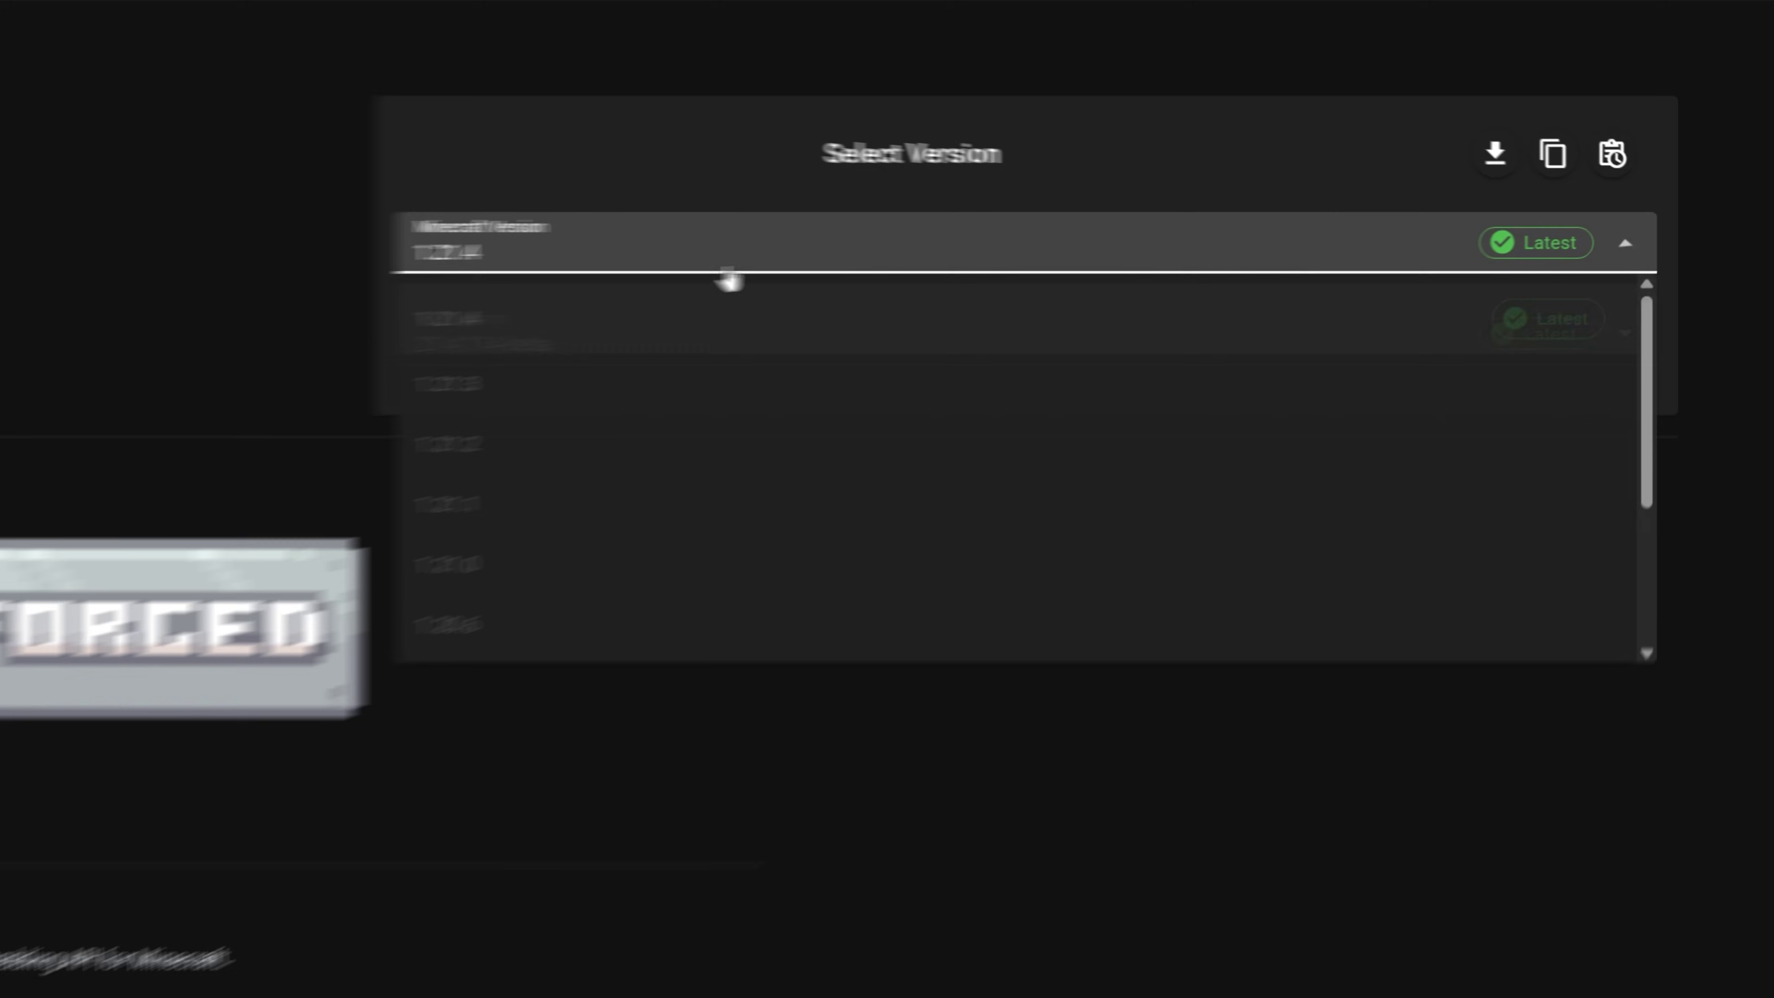
{"action": "scroll", "coordinate": [1178, 367], "scroll_direction": "down", "scroll_amount": 3}
{"action": "scroll", "coordinate": [1087, 335], "scroll_direction": "up", "scroll_amount": 3}
{"action": "left_click", "coordinate": [422, 422]}
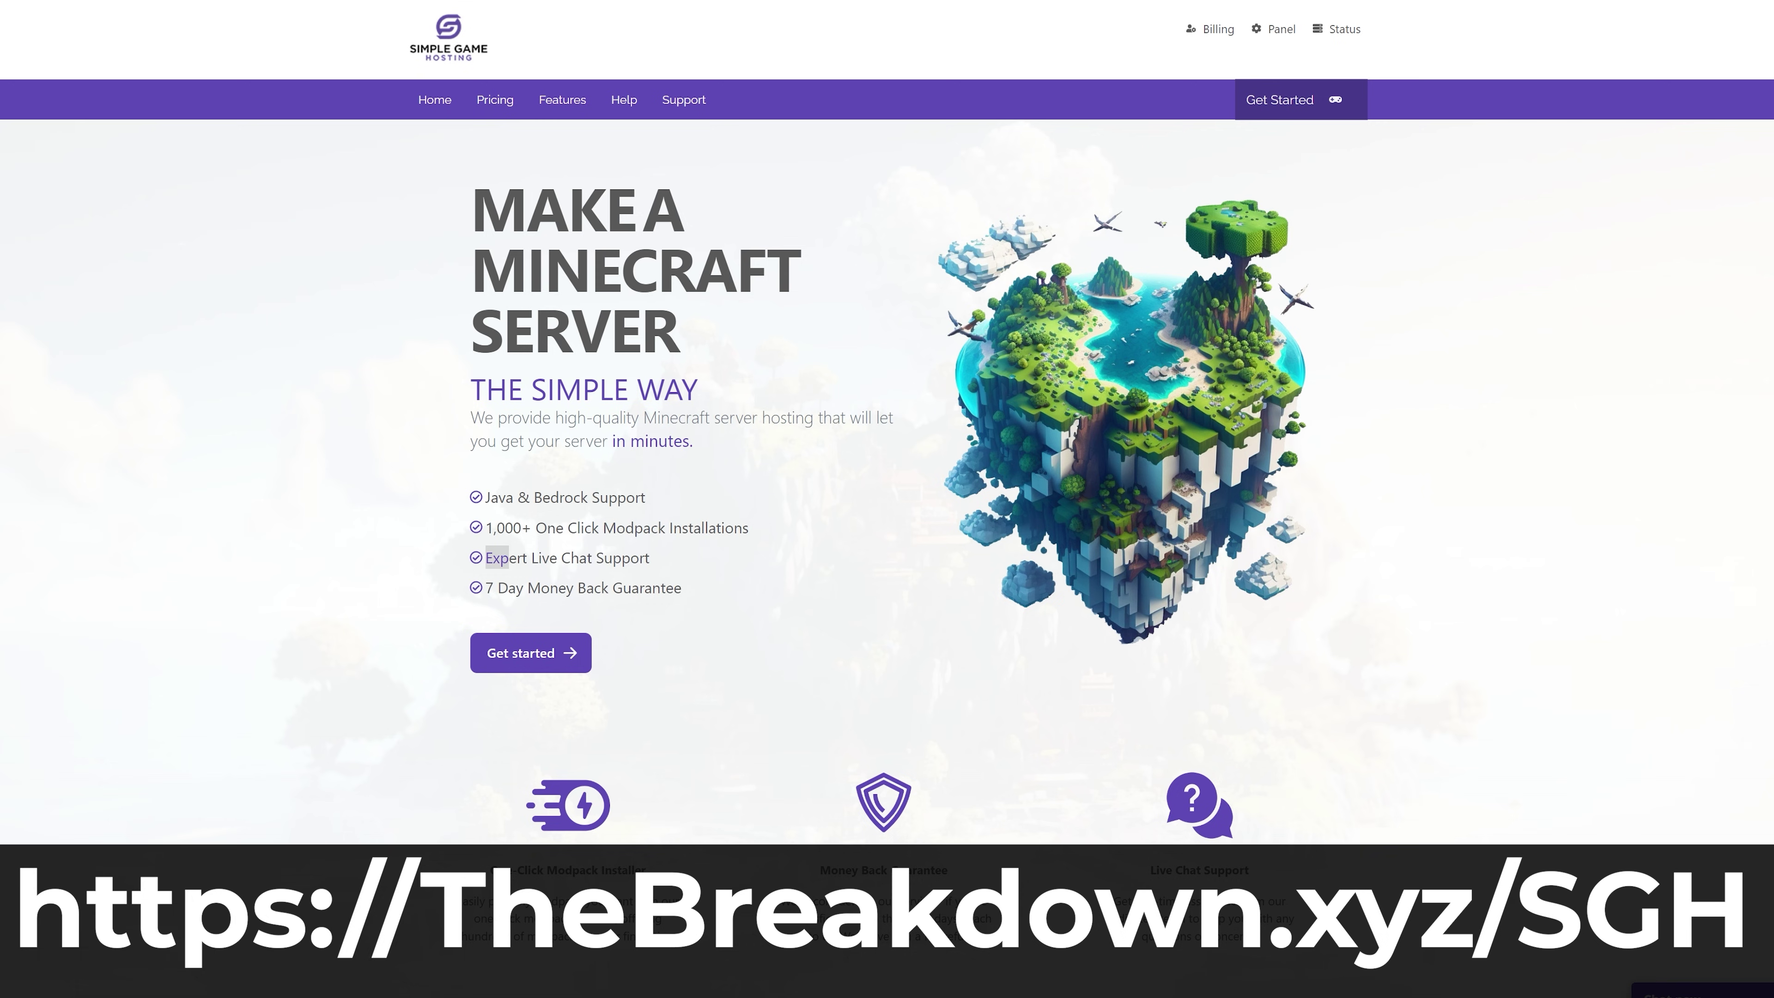
- Set the version filter of the server panel's modpack installer to 1.20.1
{"action": "scroll", "coordinate": [545, 497], "scroll_direction": "down", "scroll_amount": 5}
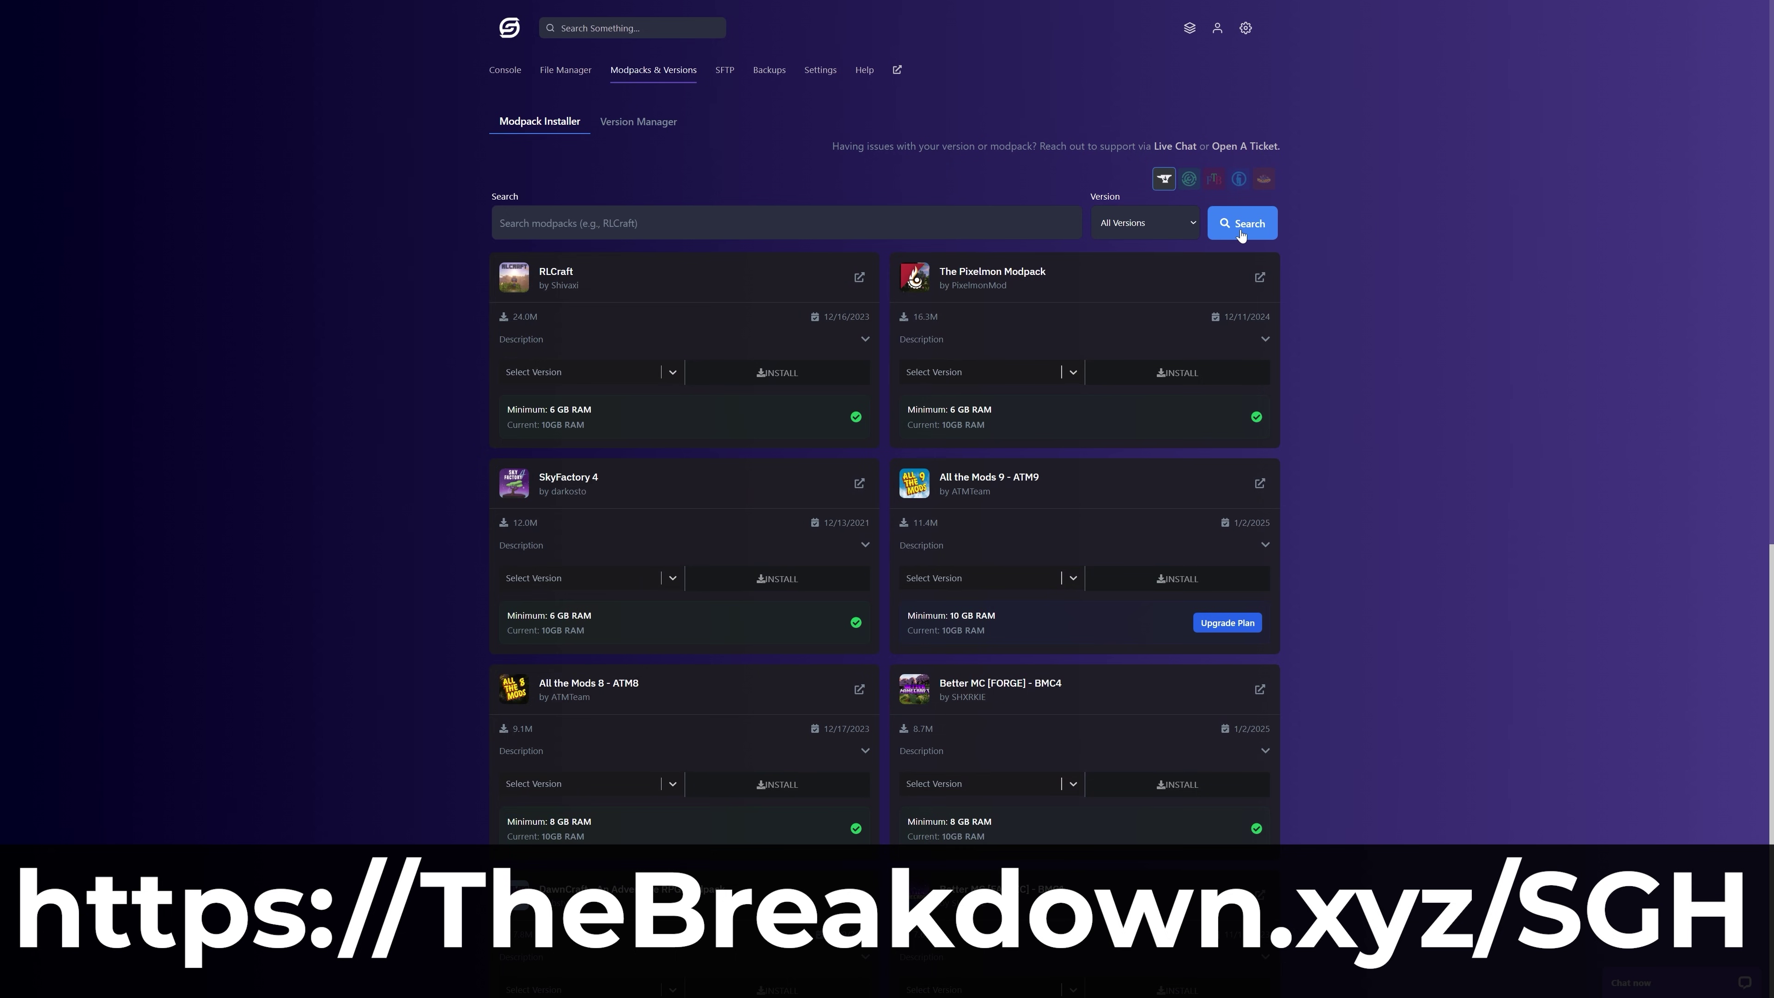
{"action": "left_click", "coordinate": [1145, 223]}
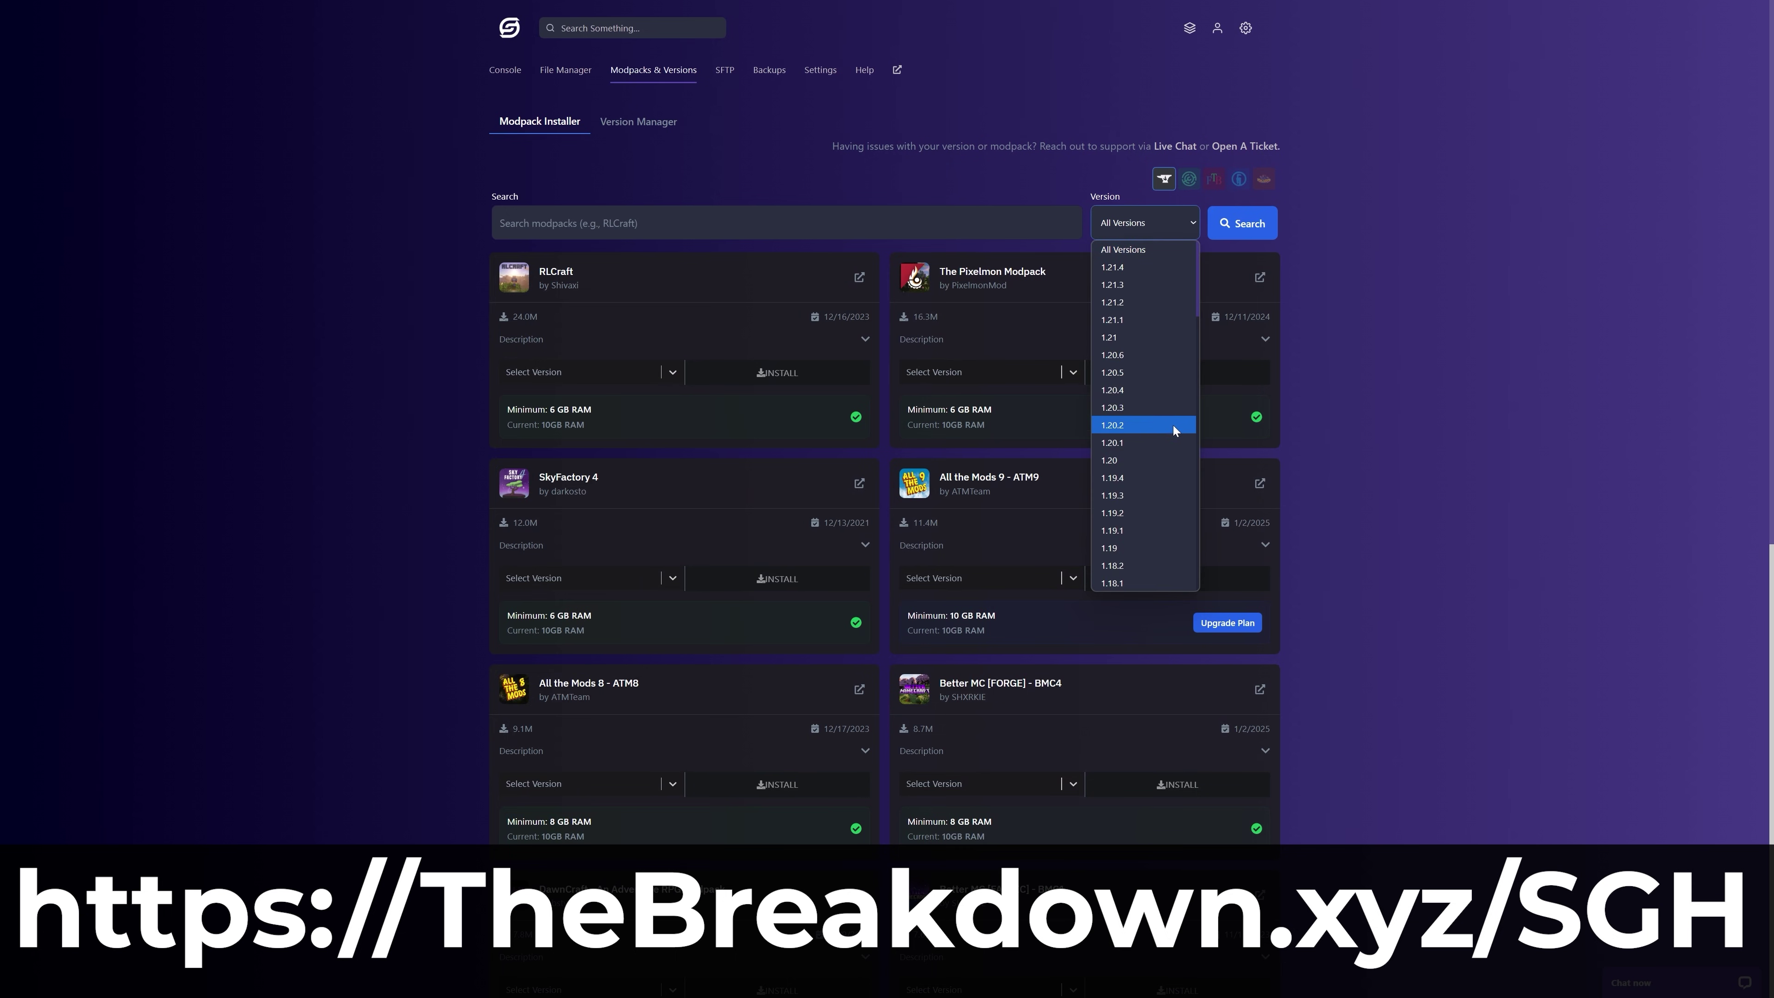
{"action": "left_click", "coordinate": [1140, 447]}
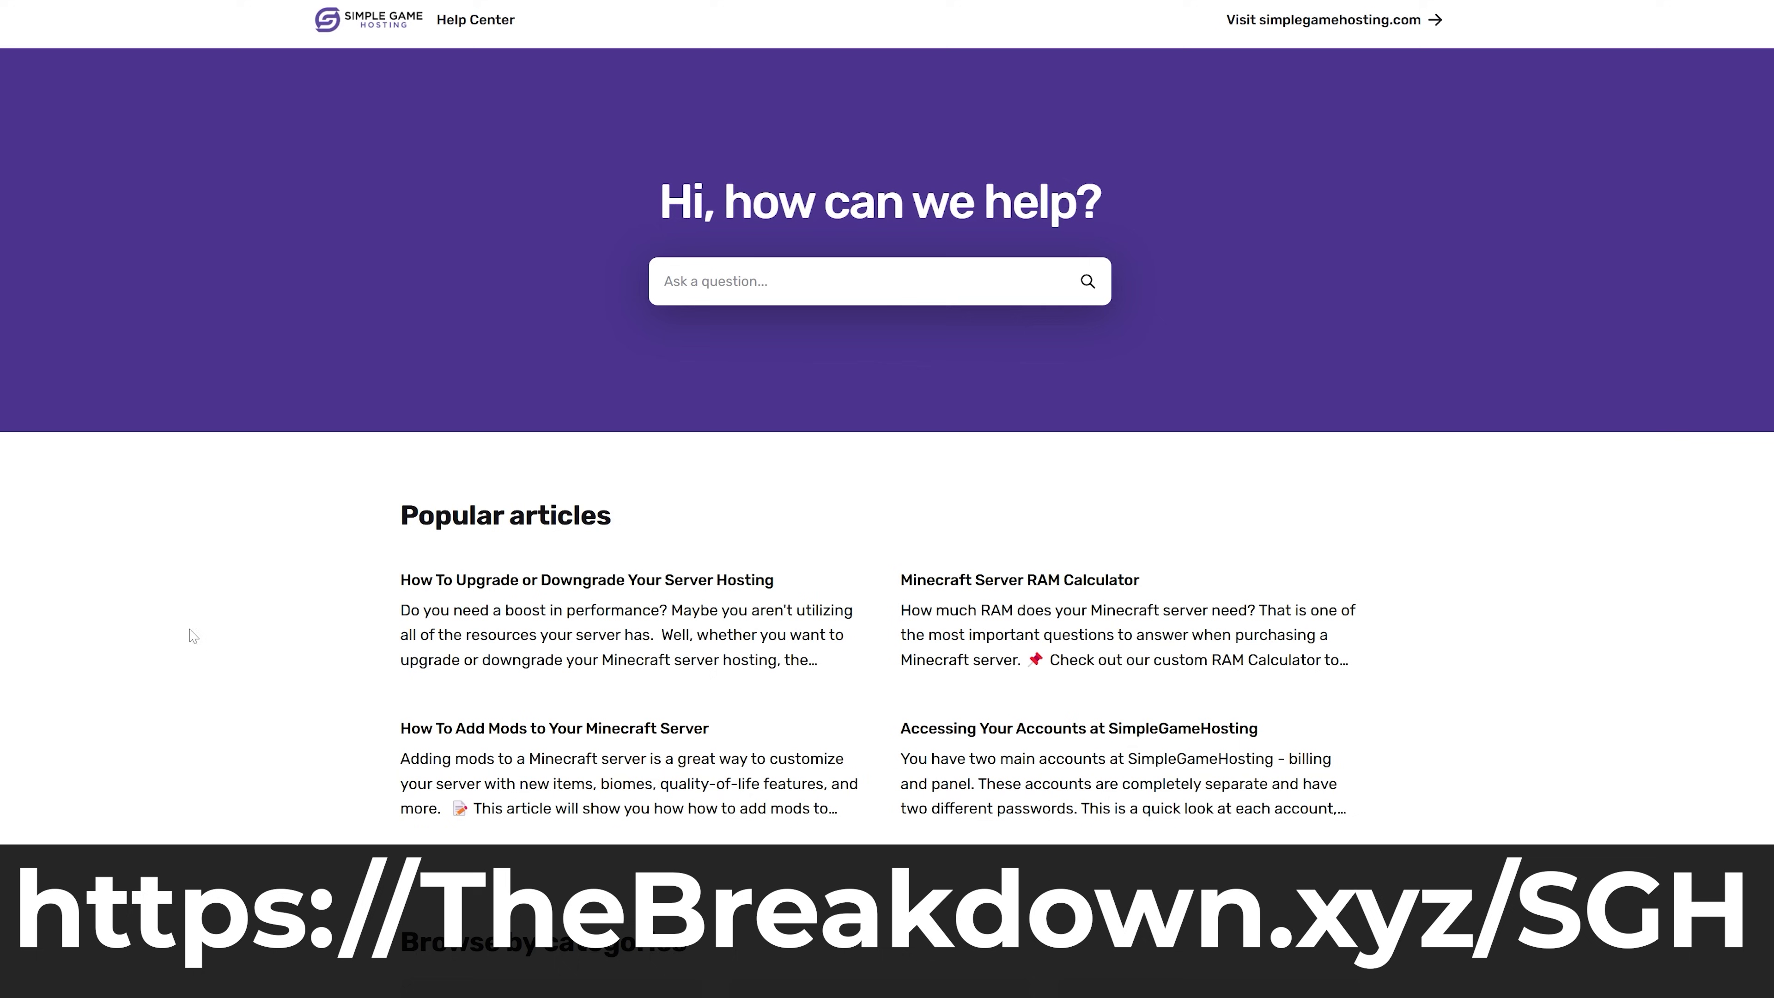
- Read the help center article on adding mods to a Minecraft server, including its Fabric installation instructions
{"action": "left_click", "coordinate": [567, 759]}
{"action": "scroll", "coordinate": [486, 403], "scroll_direction": "down", "scroll_amount": 20}
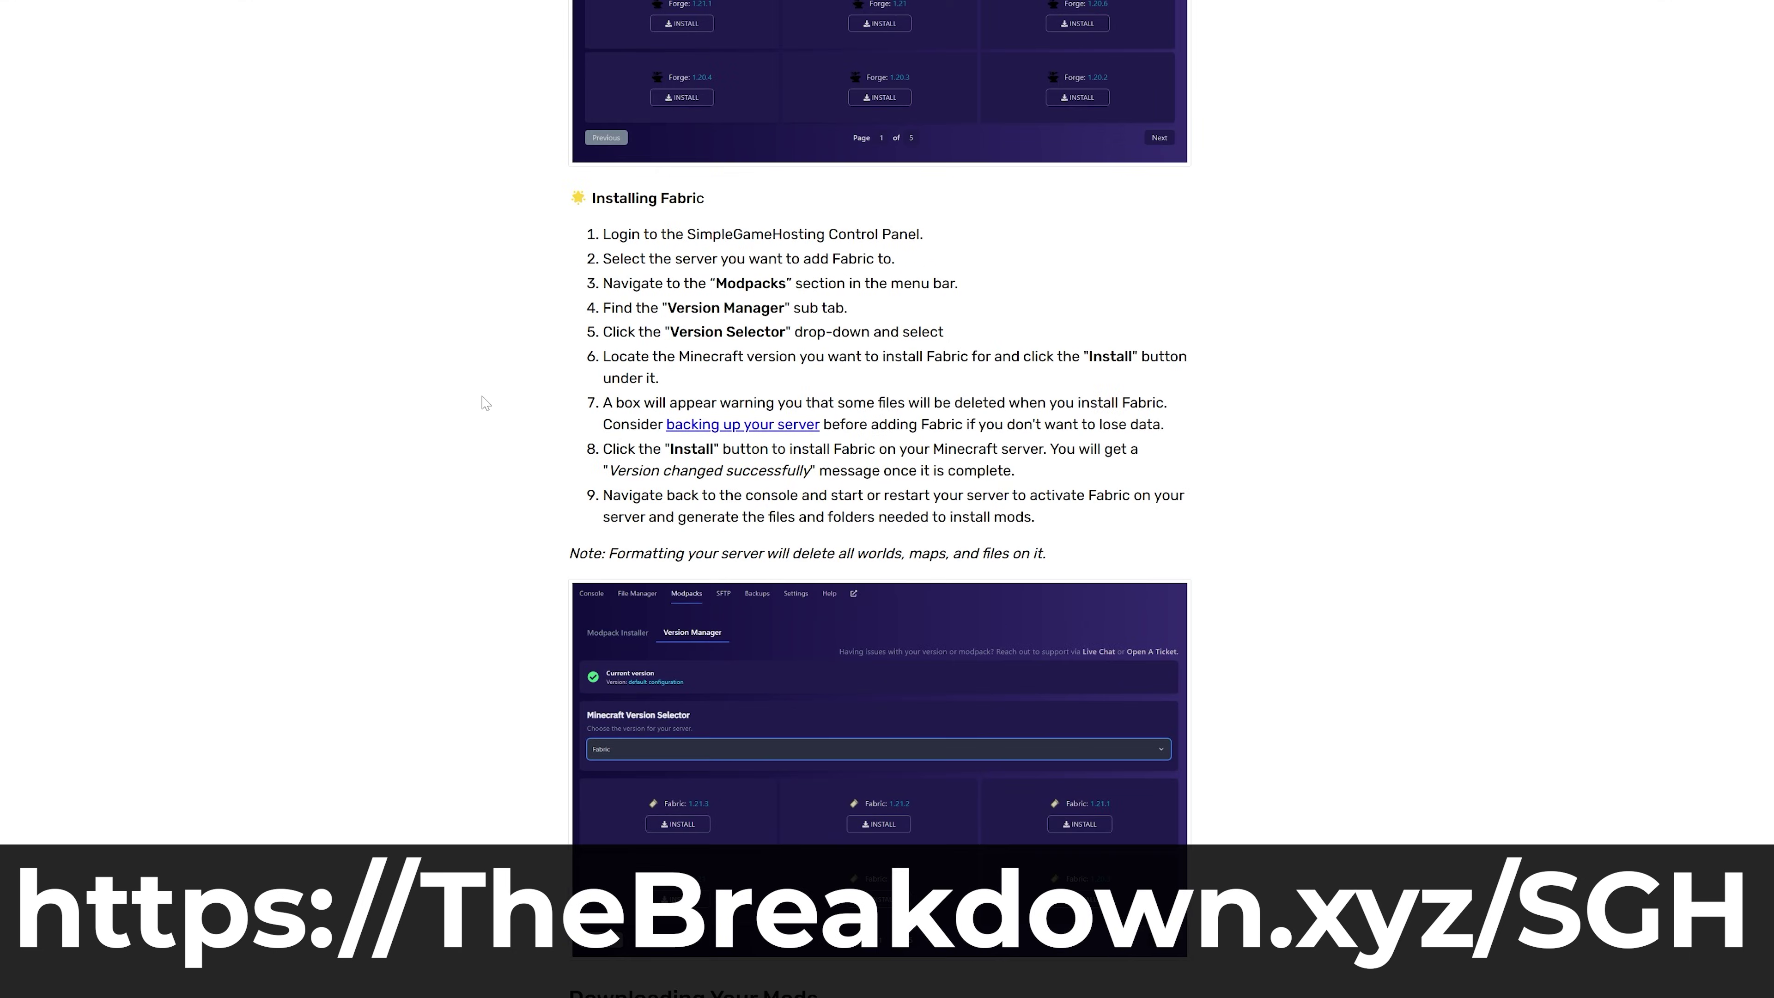
{"action": "scroll", "coordinate": [484, 402], "scroll_direction": "down", "scroll_amount": 10}
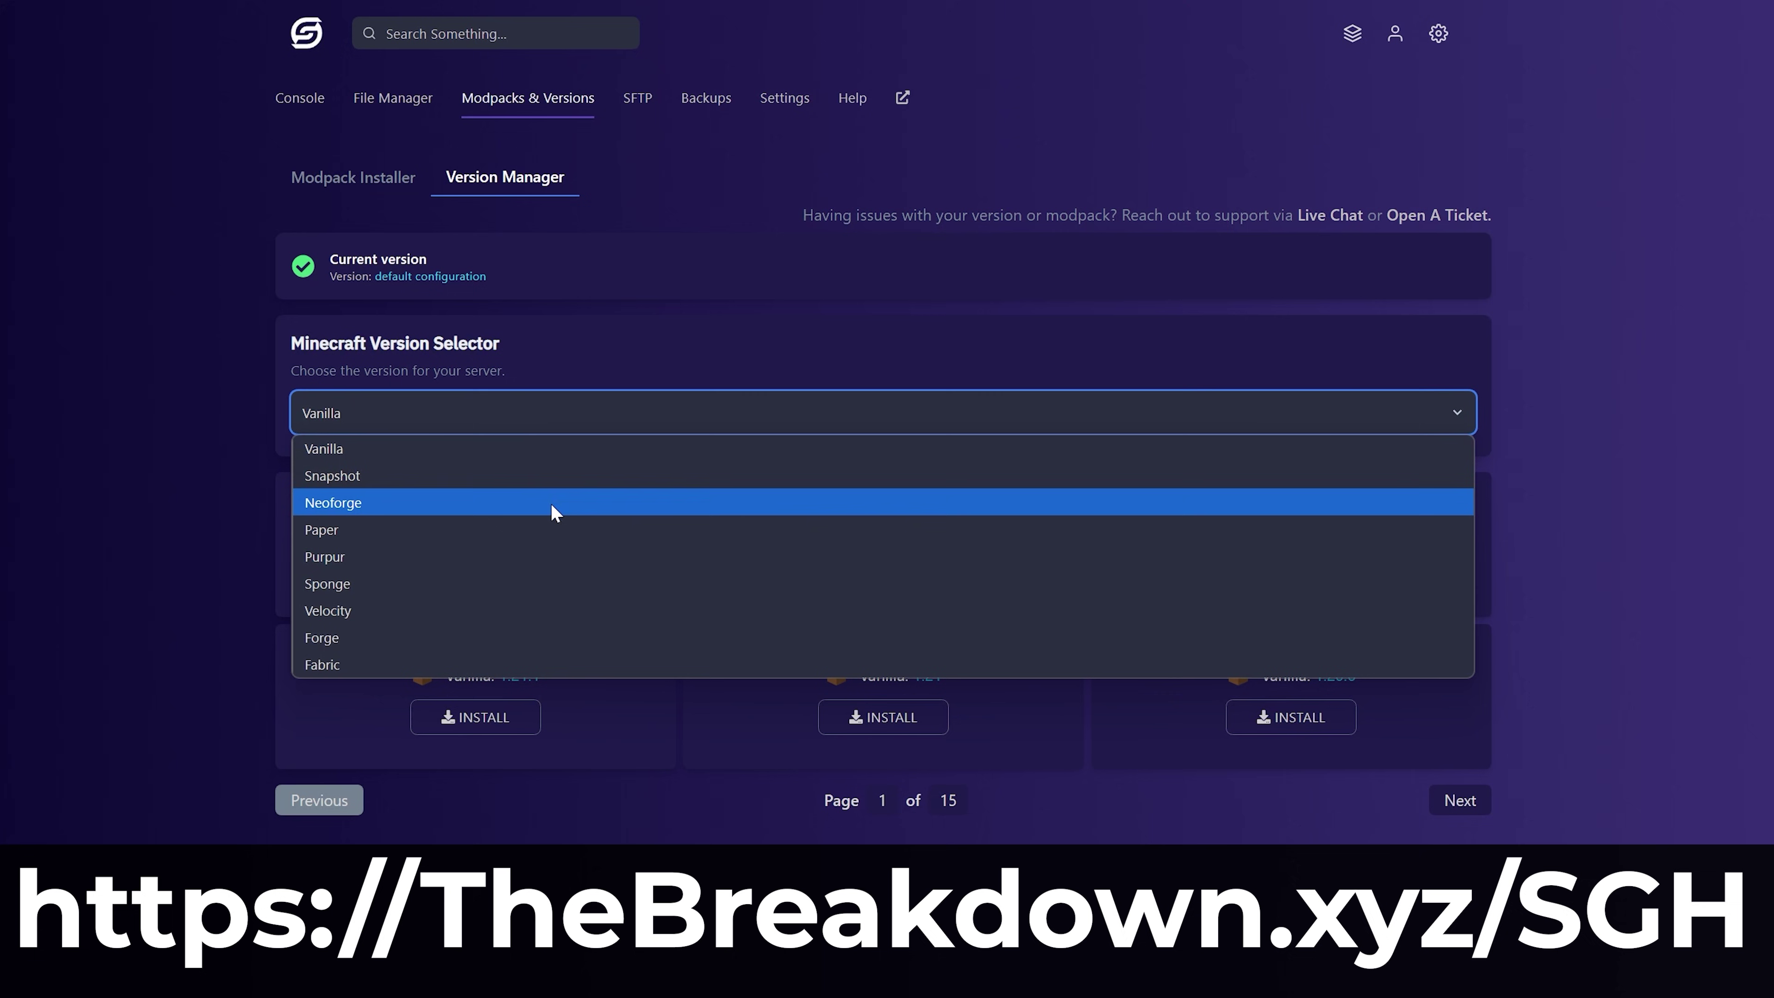
- Choose Forge as the server type in the Version Manager's Minecraft Version Selector
{"action": "left_click", "coordinate": [554, 635]}
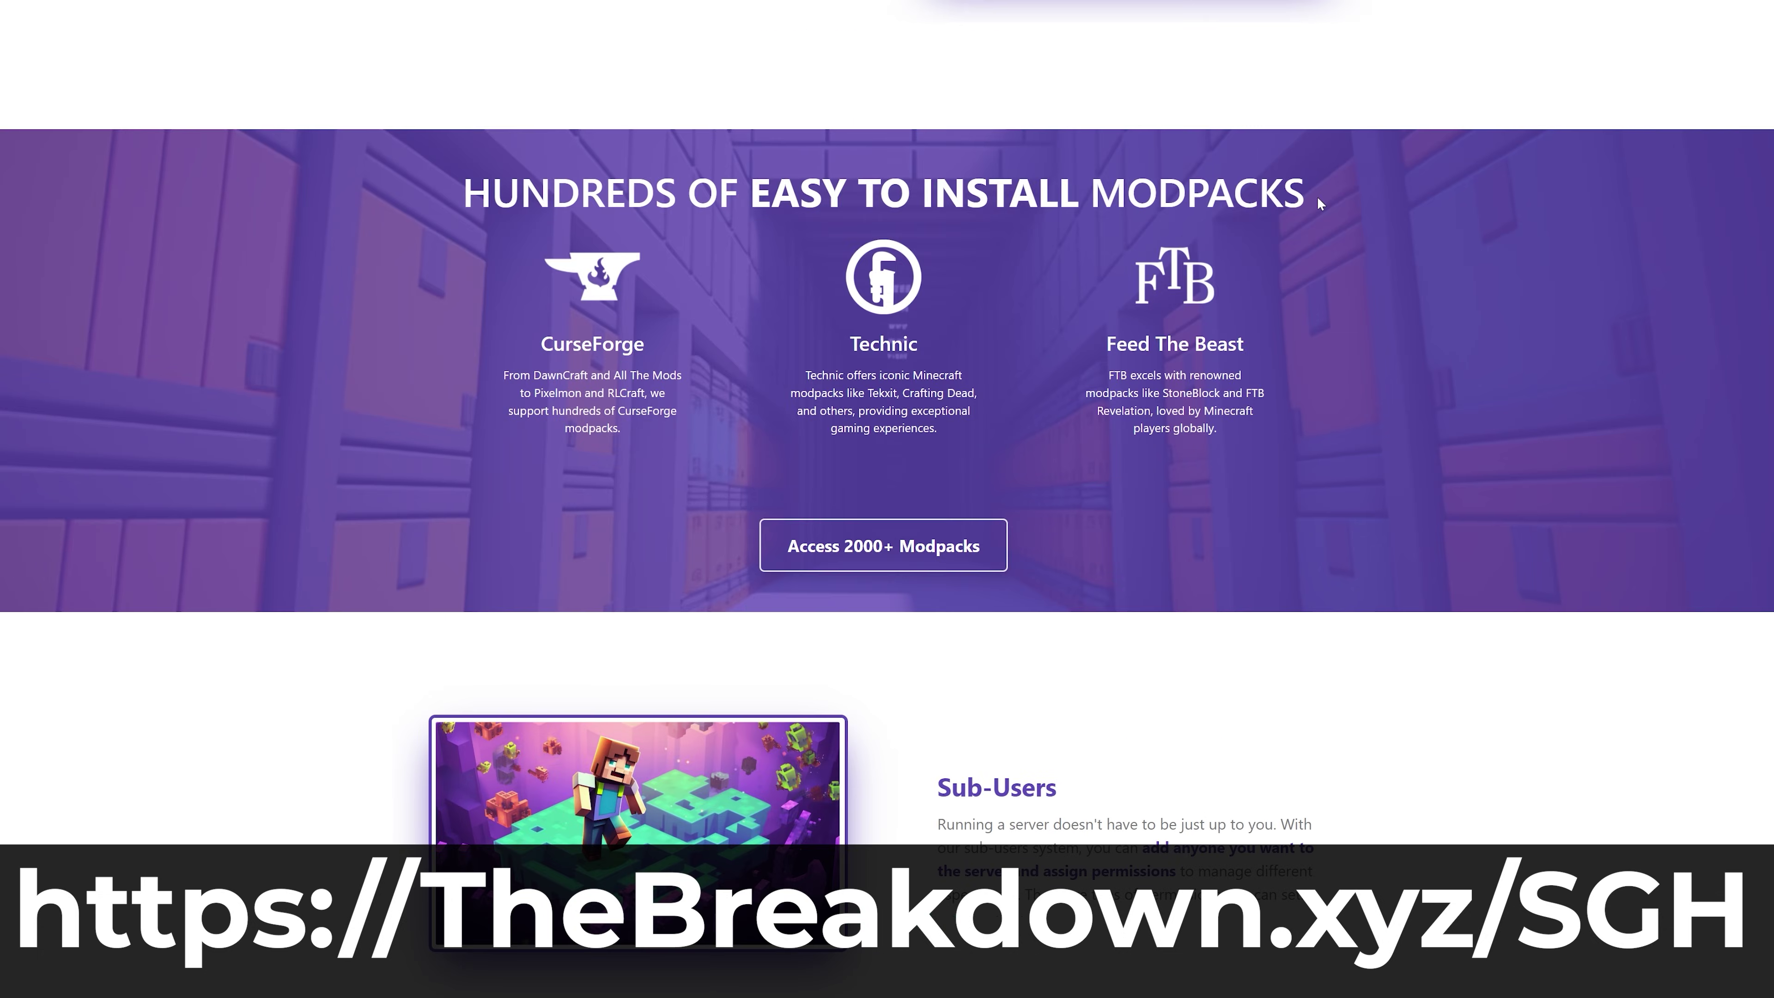
{"action": "left_click_drag", "start_coordinate": [1330, 203], "coordinate": [474, 226]}
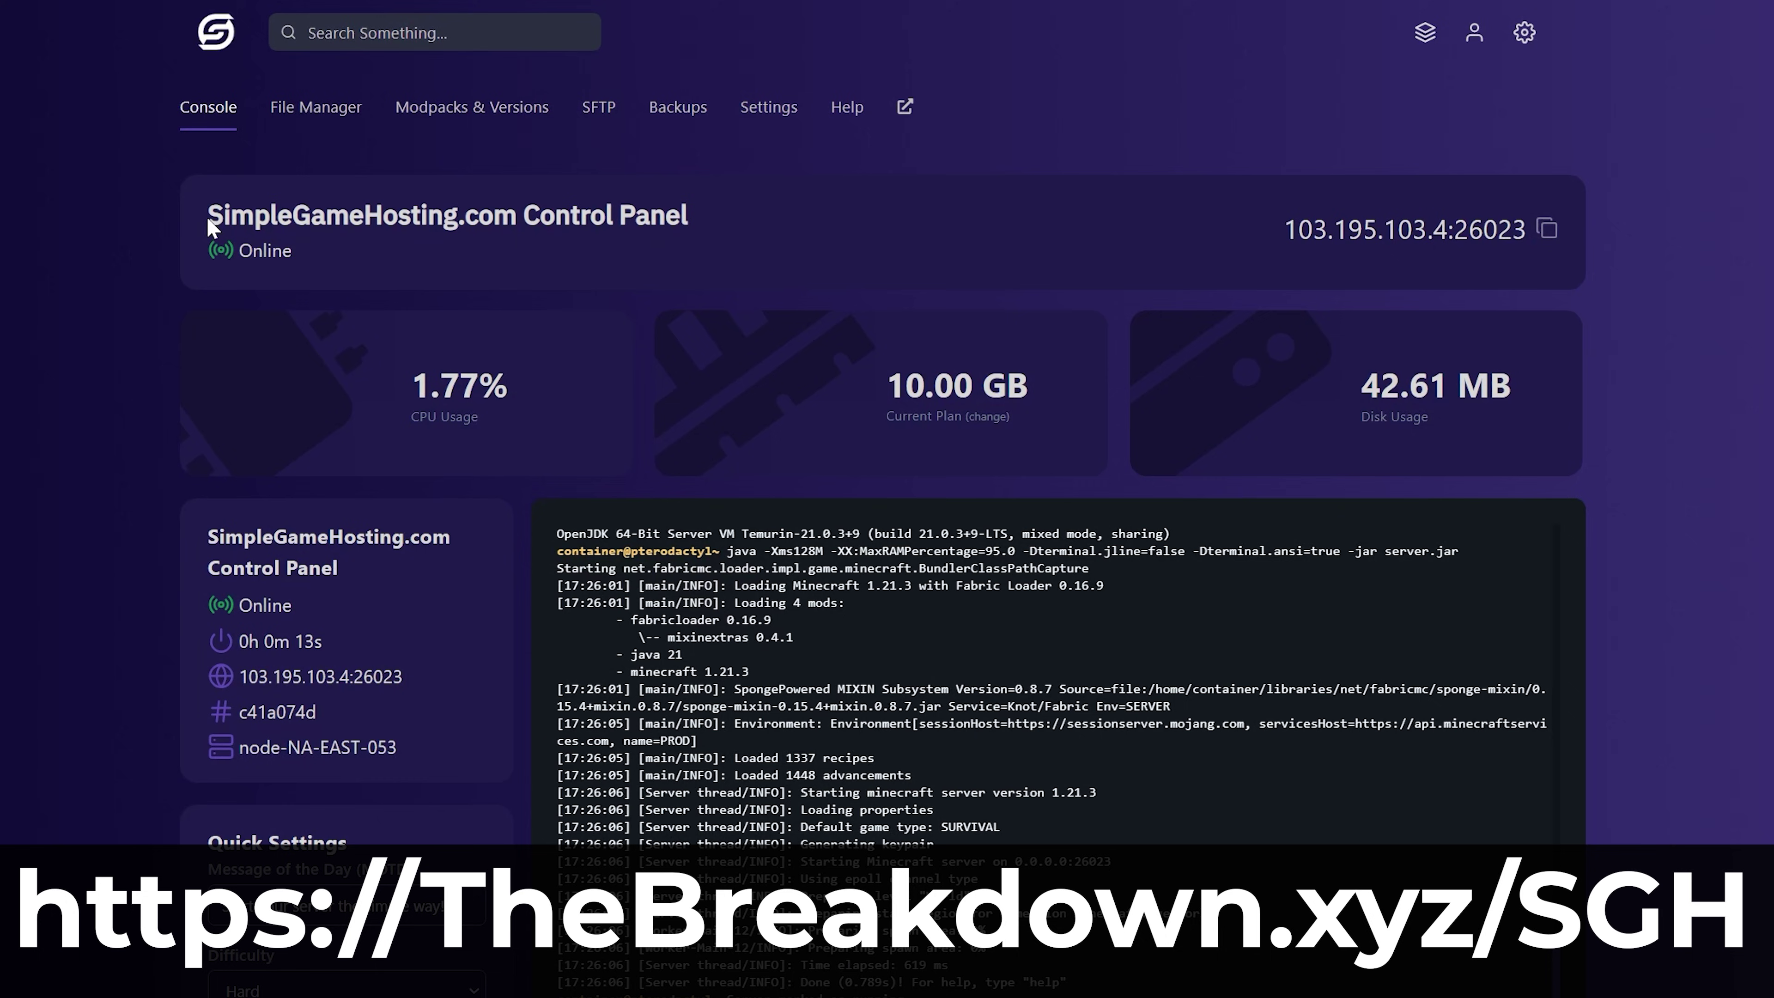
{"action": "left_click_drag", "start_coordinate": [208, 215], "coordinate": [693, 250]}
{"action": "left_click", "coordinate": [717, 263]}
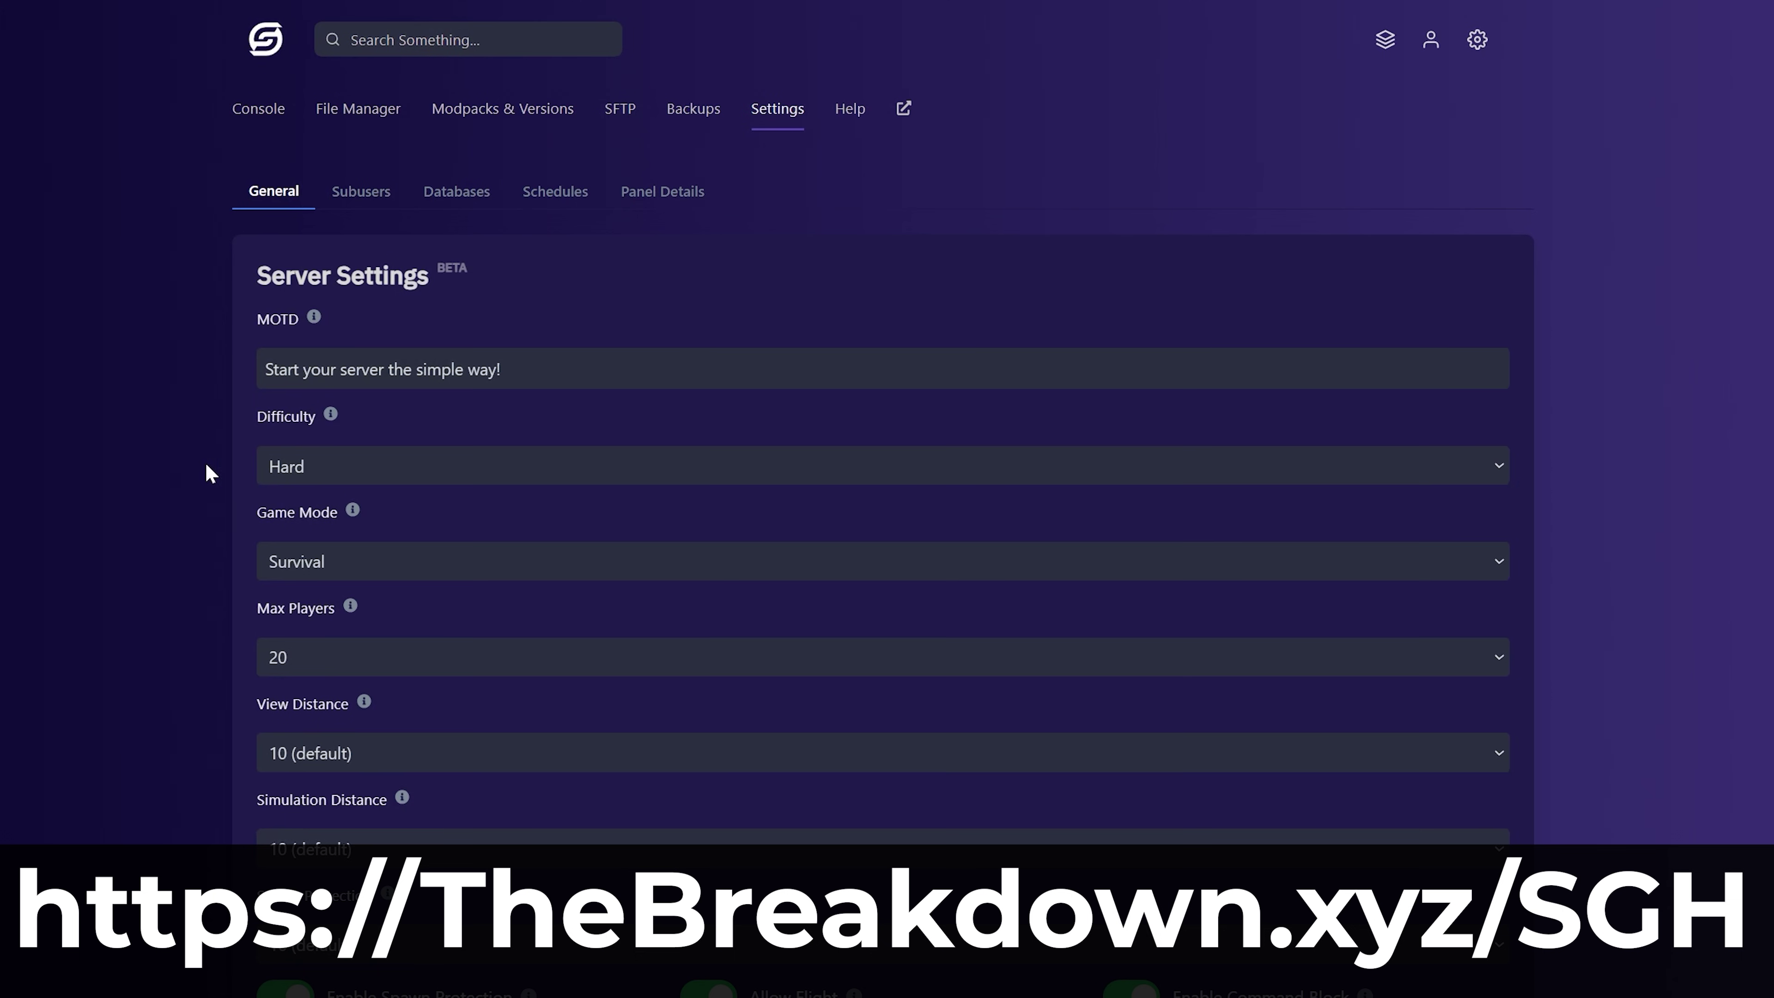
- Look through the difficulty and game mode options in the server's general settings
{"action": "left_click", "coordinate": [293, 463]}
{"action": "left_click", "coordinate": [353, 566]}
{"action": "left_click", "coordinate": [1131, 768]}
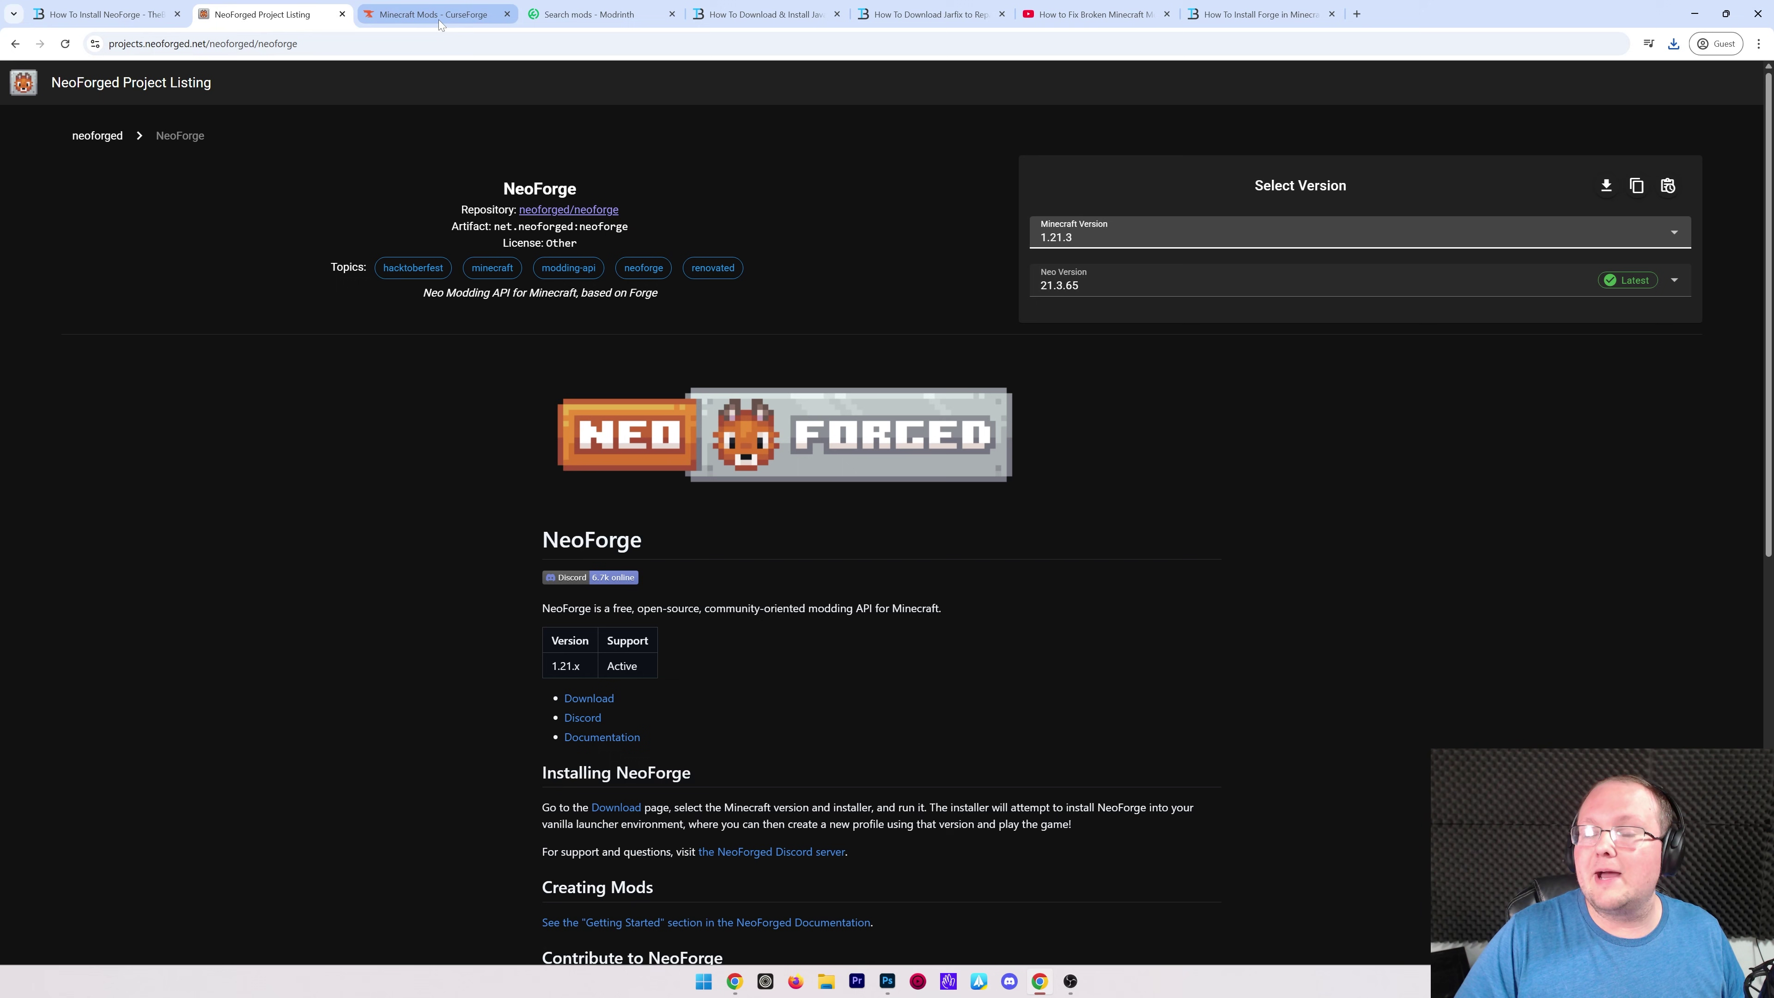
- Open the Downloads folder in File Explorer and move the downloaded NeoForge installer to the desktop
{"action": "key", "text": "super+d"}
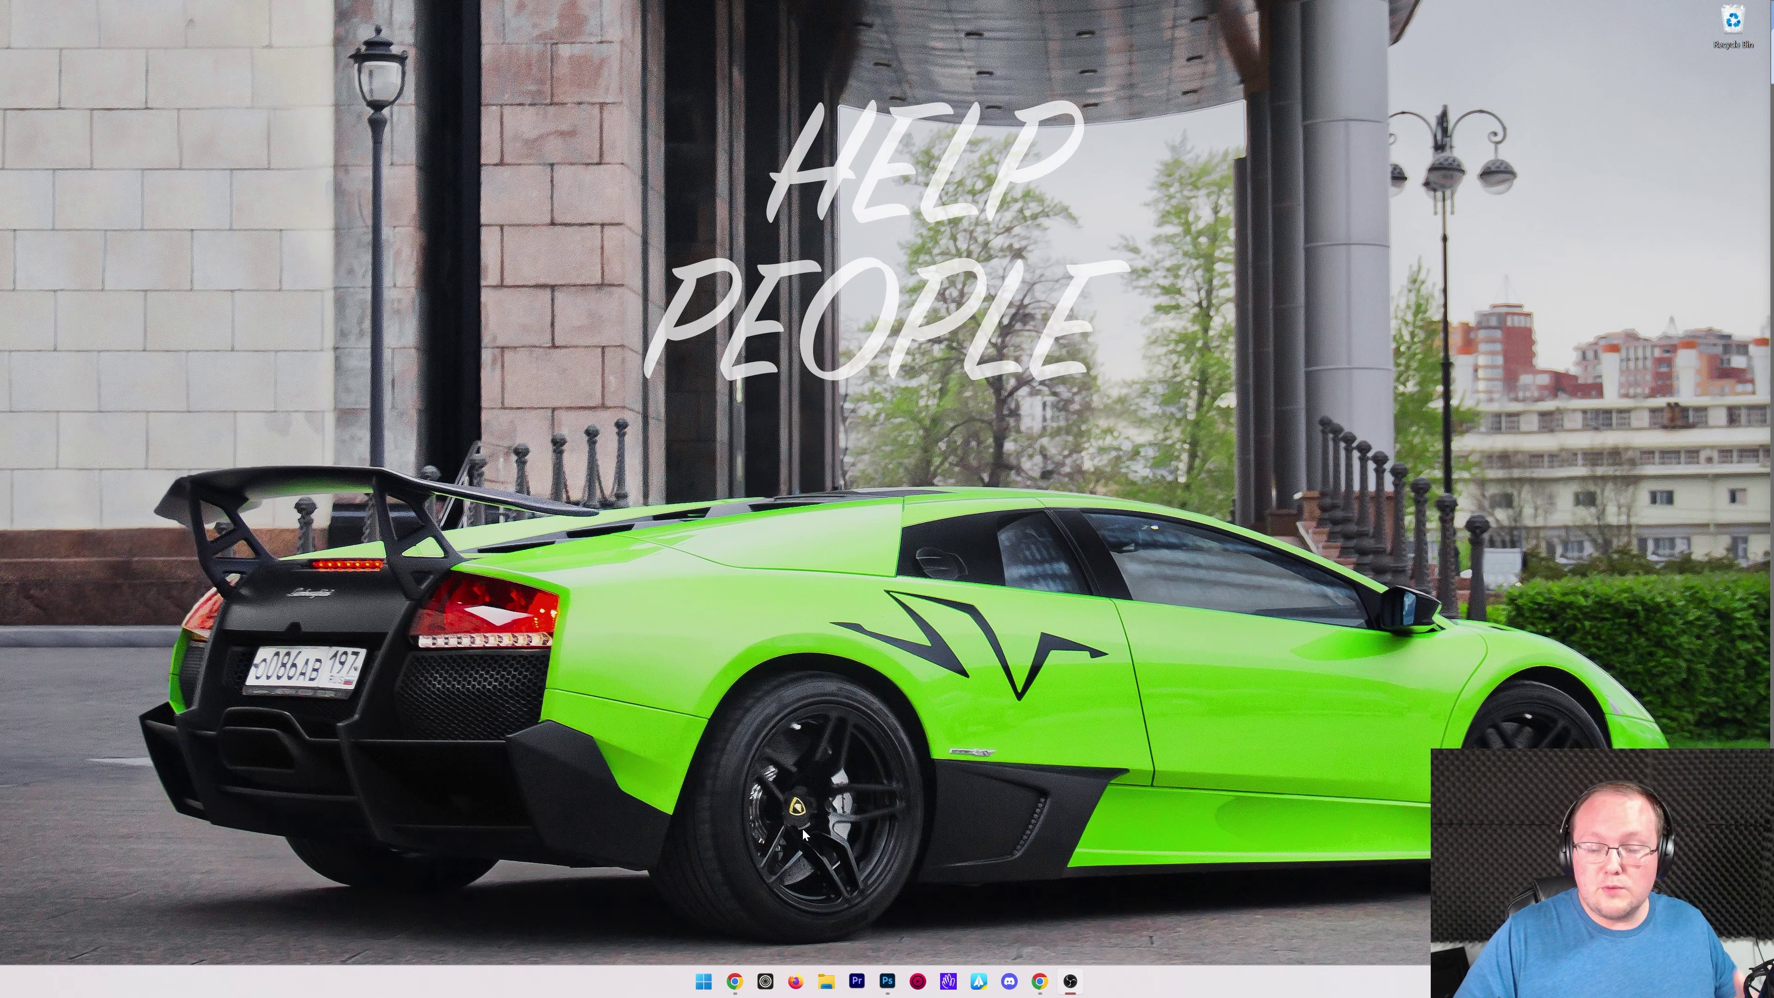
{"action": "left_click", "coordinate": [827, 982]}
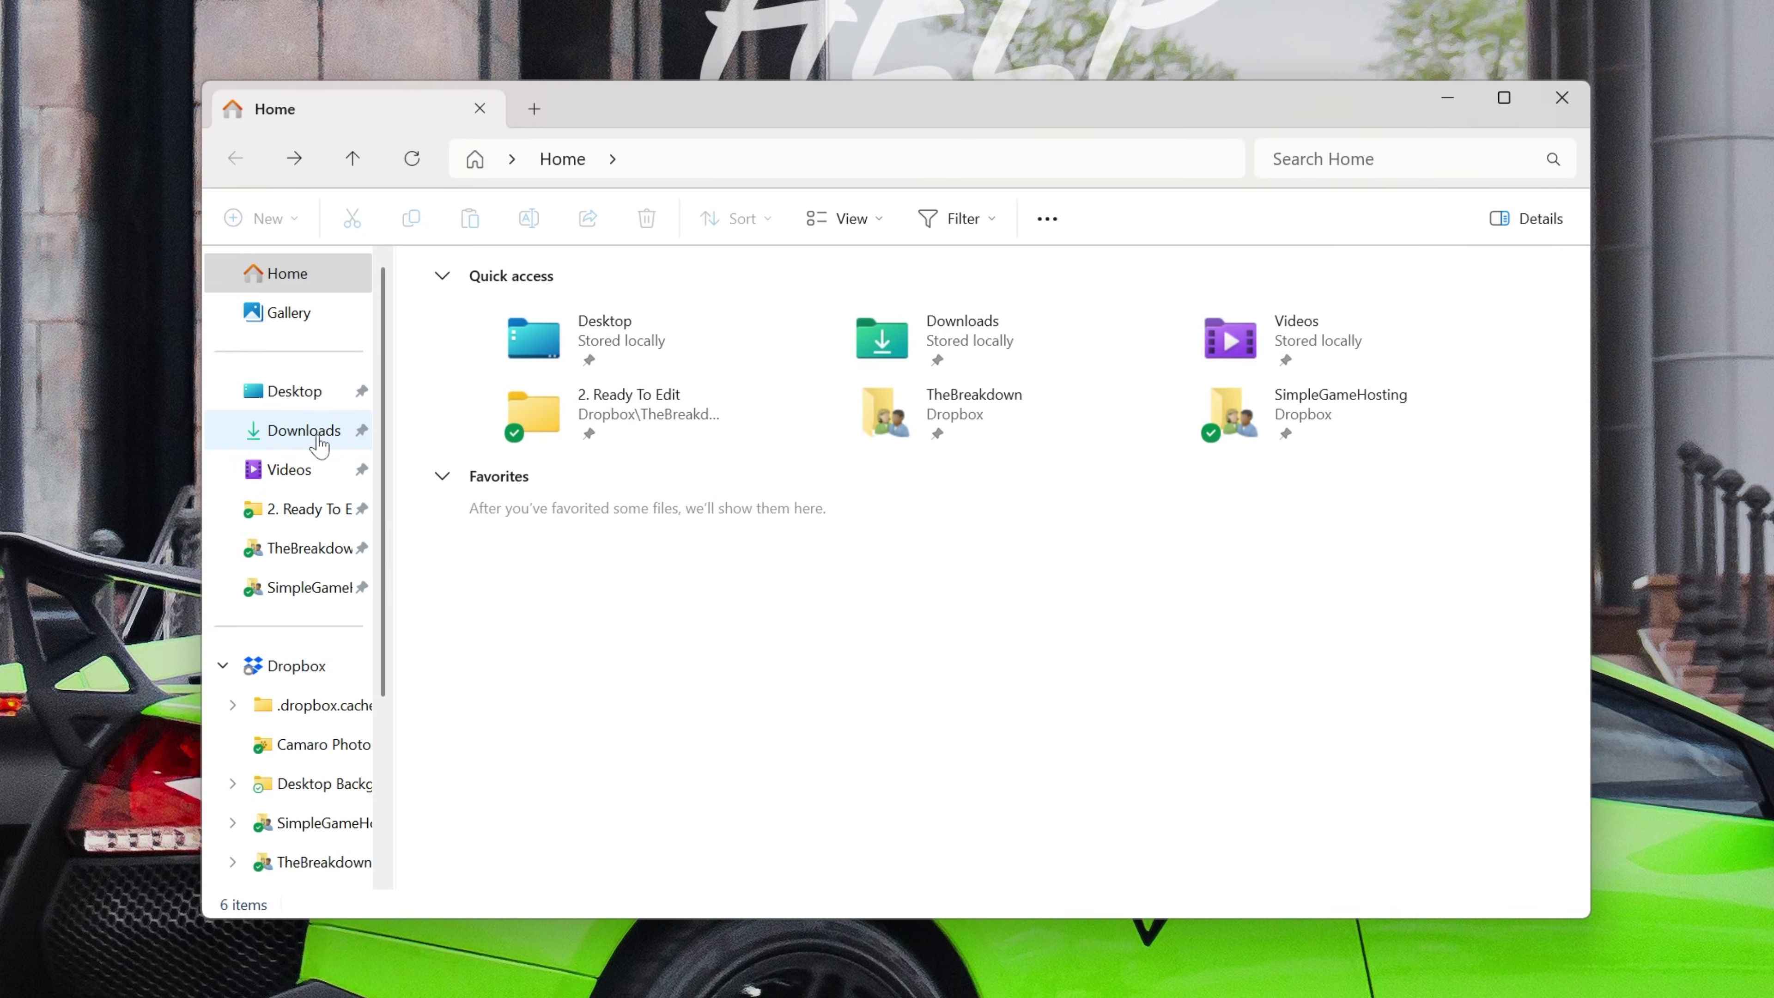
{"action": "left_click", "coordinate": [425, 420]}
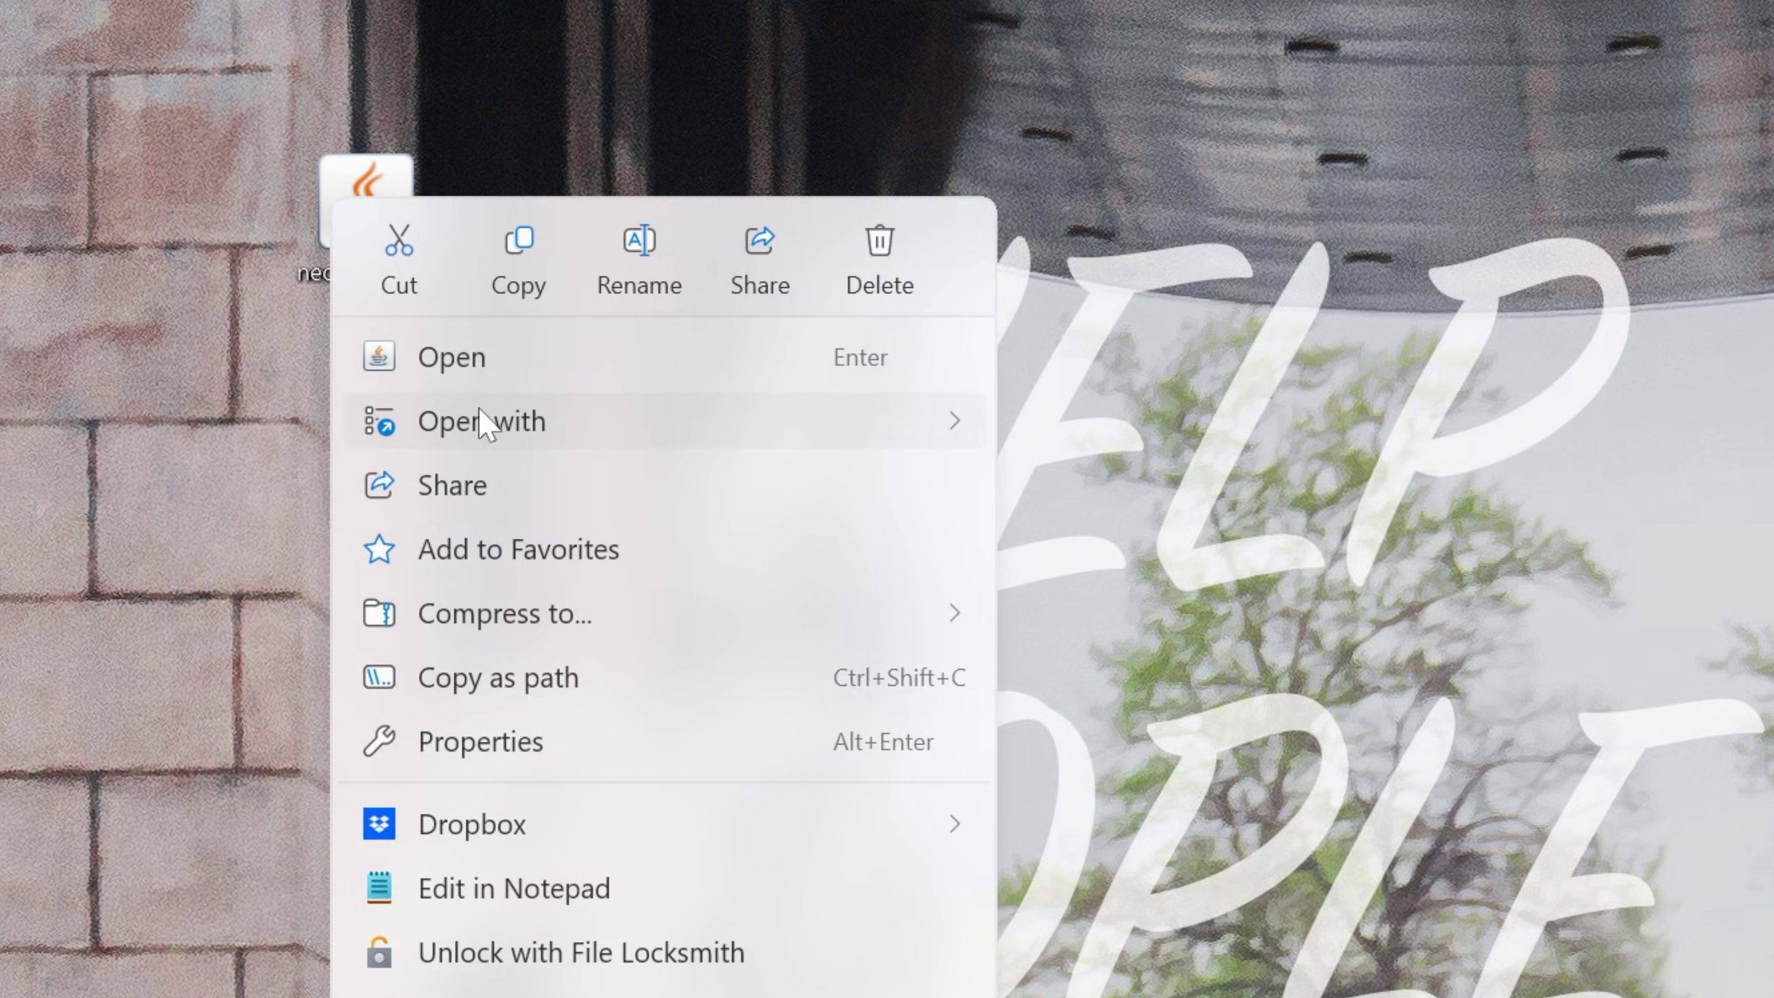
- Run the NeoForge installer from the desktop with Java and close its window without proceeding
{"action": "mouse_move", "coordinate": [606, 415]}
{"action": "left_click", "coordinate": [1226, 426]}
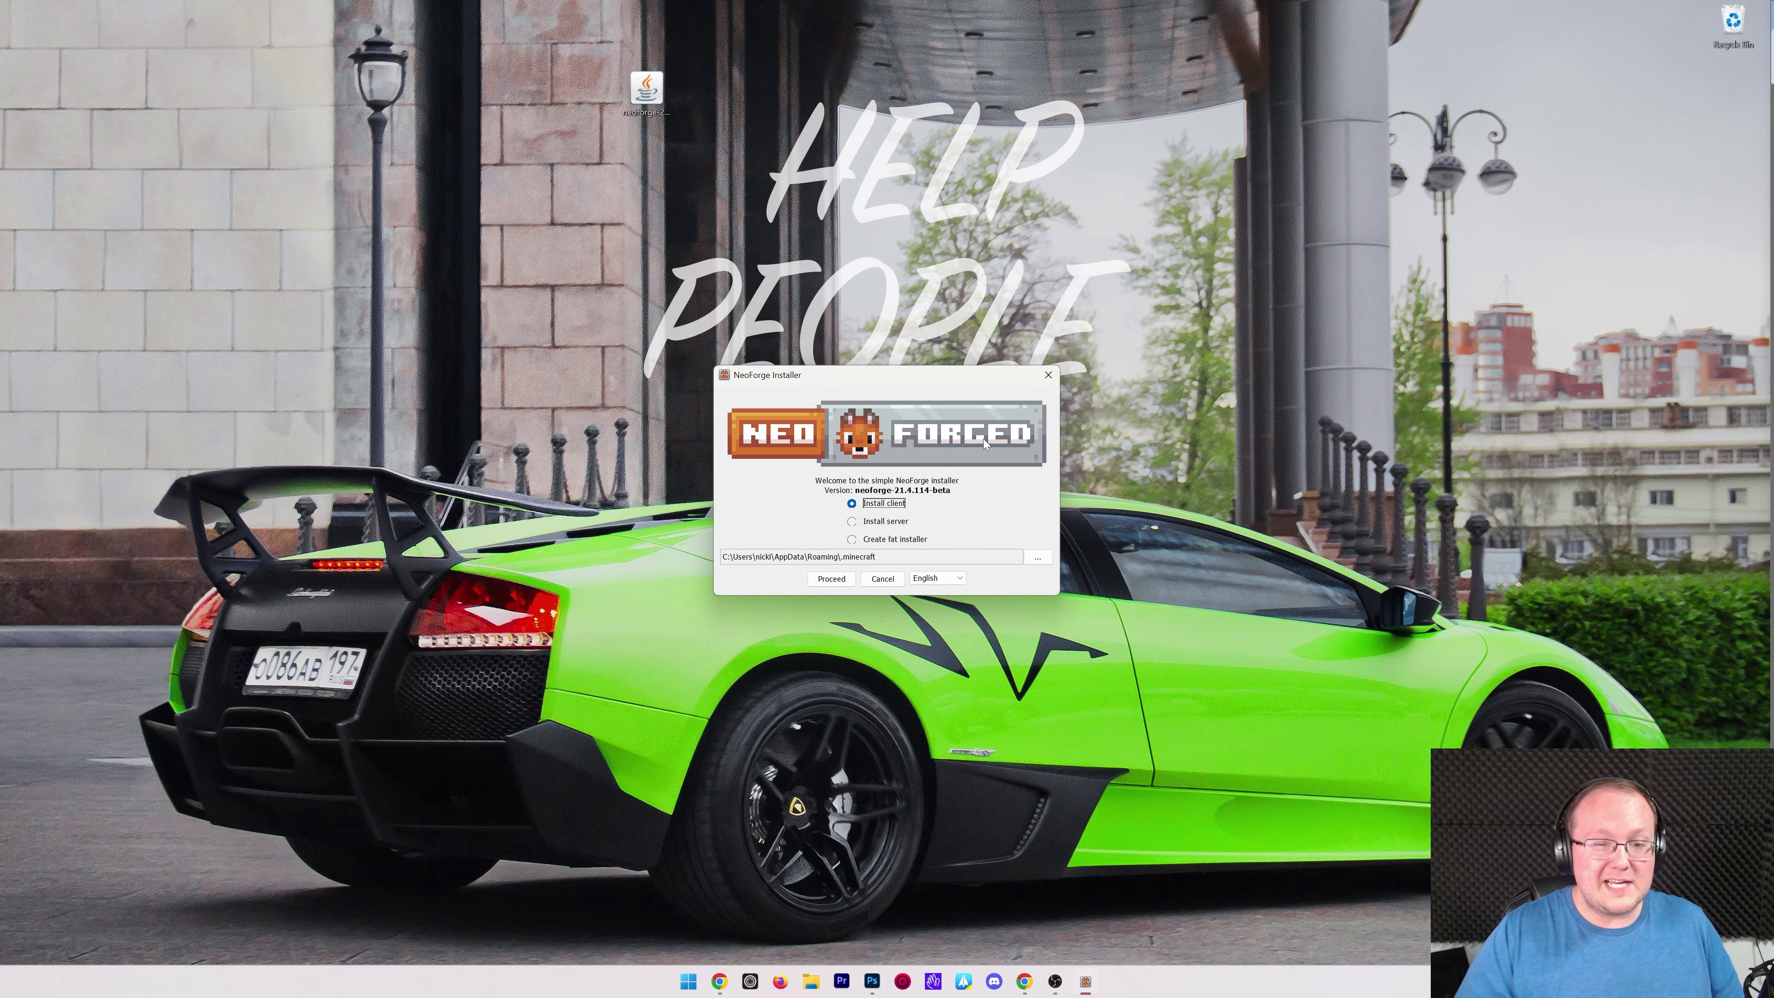
{"action": "left_click", "coordinate": [1047, 375]}
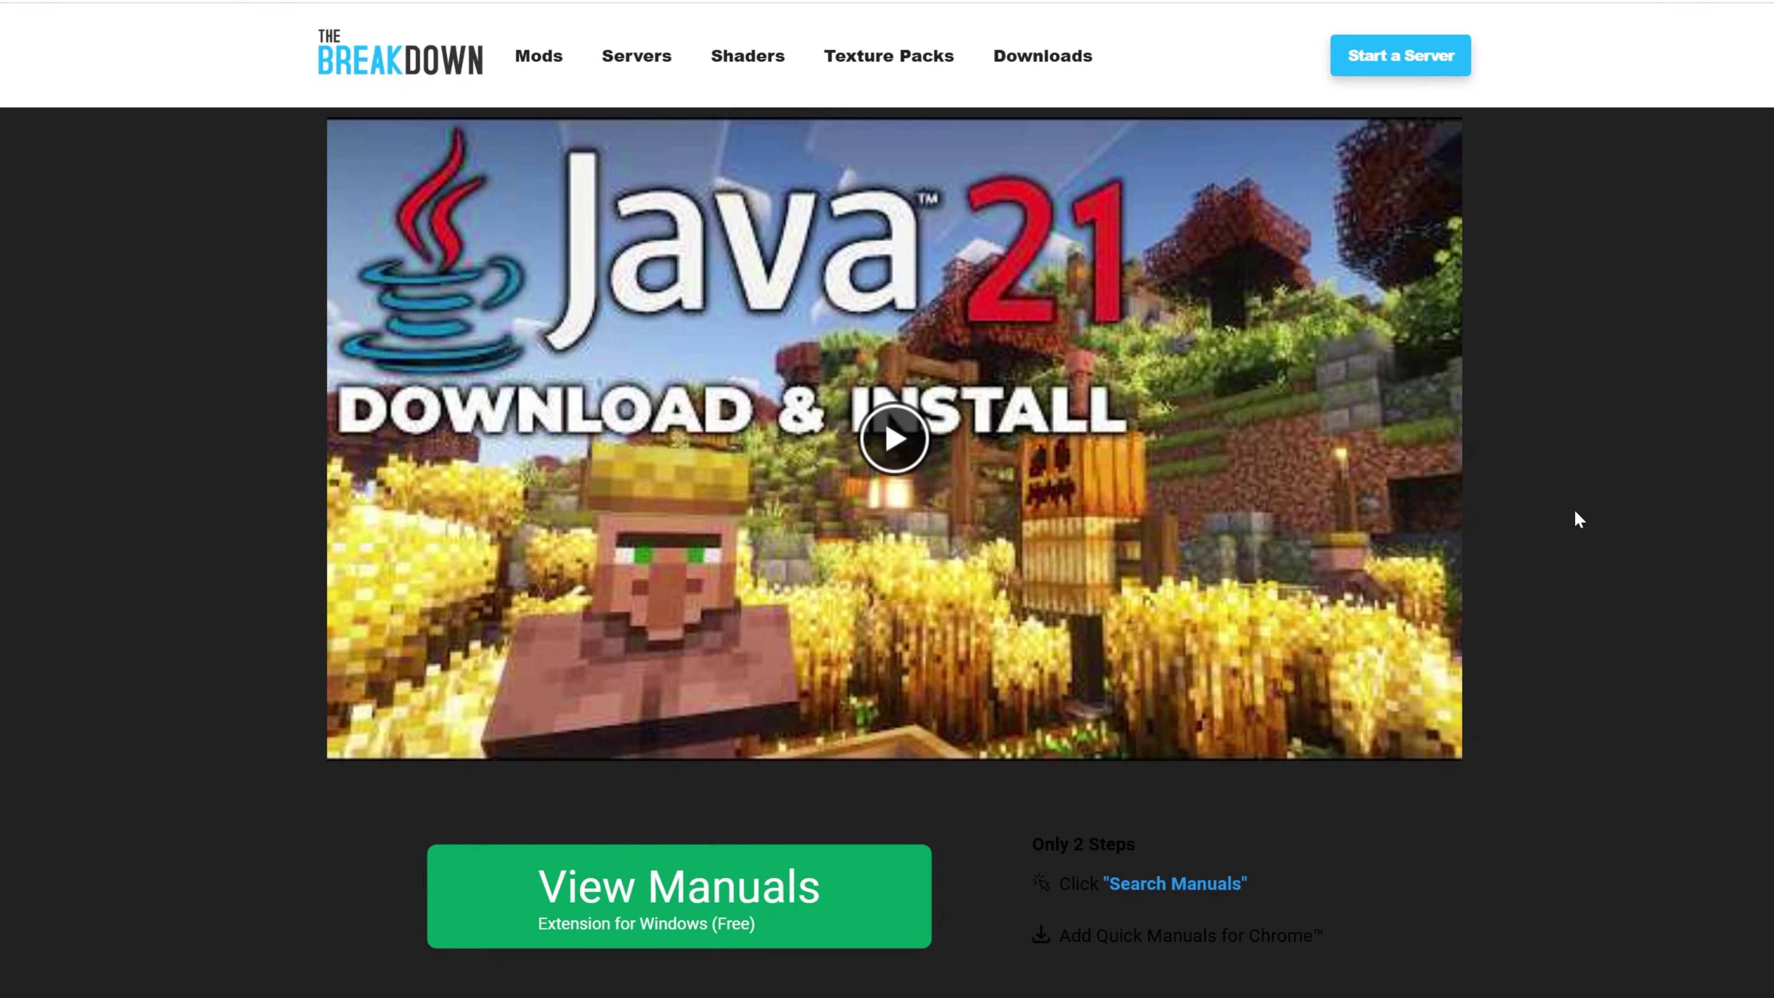
- Review the web guides on downloading Java 21 for Minecraft and on fixing Java with Jarfix
{"action": "scroll", "coordinate": [1576, 515], "scroll_direction": "down", "scroll_amount": 7}
{"action": "scroll", "coordinate": [1576, 552], "scroll_direction": "down", "scroll_amount": 7}
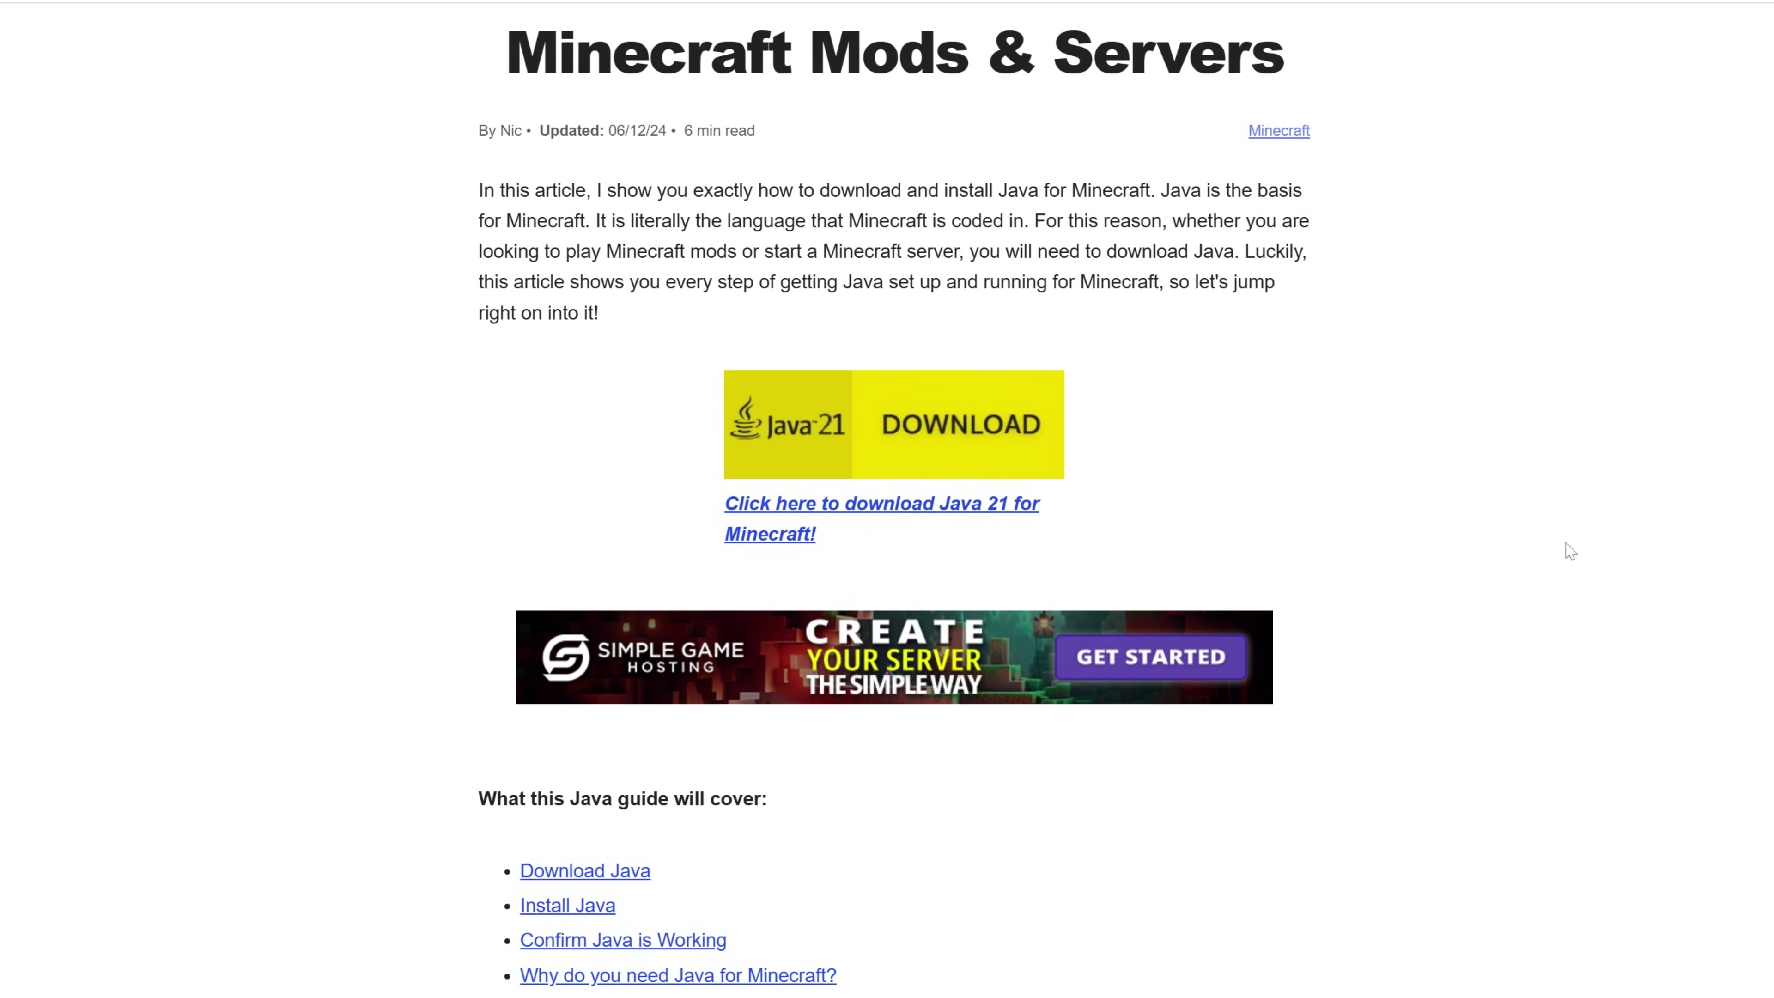
{"action": "scroll", "coordinate": [1568, 551], "scroll_direction": "up", "scroll_amount": 14}
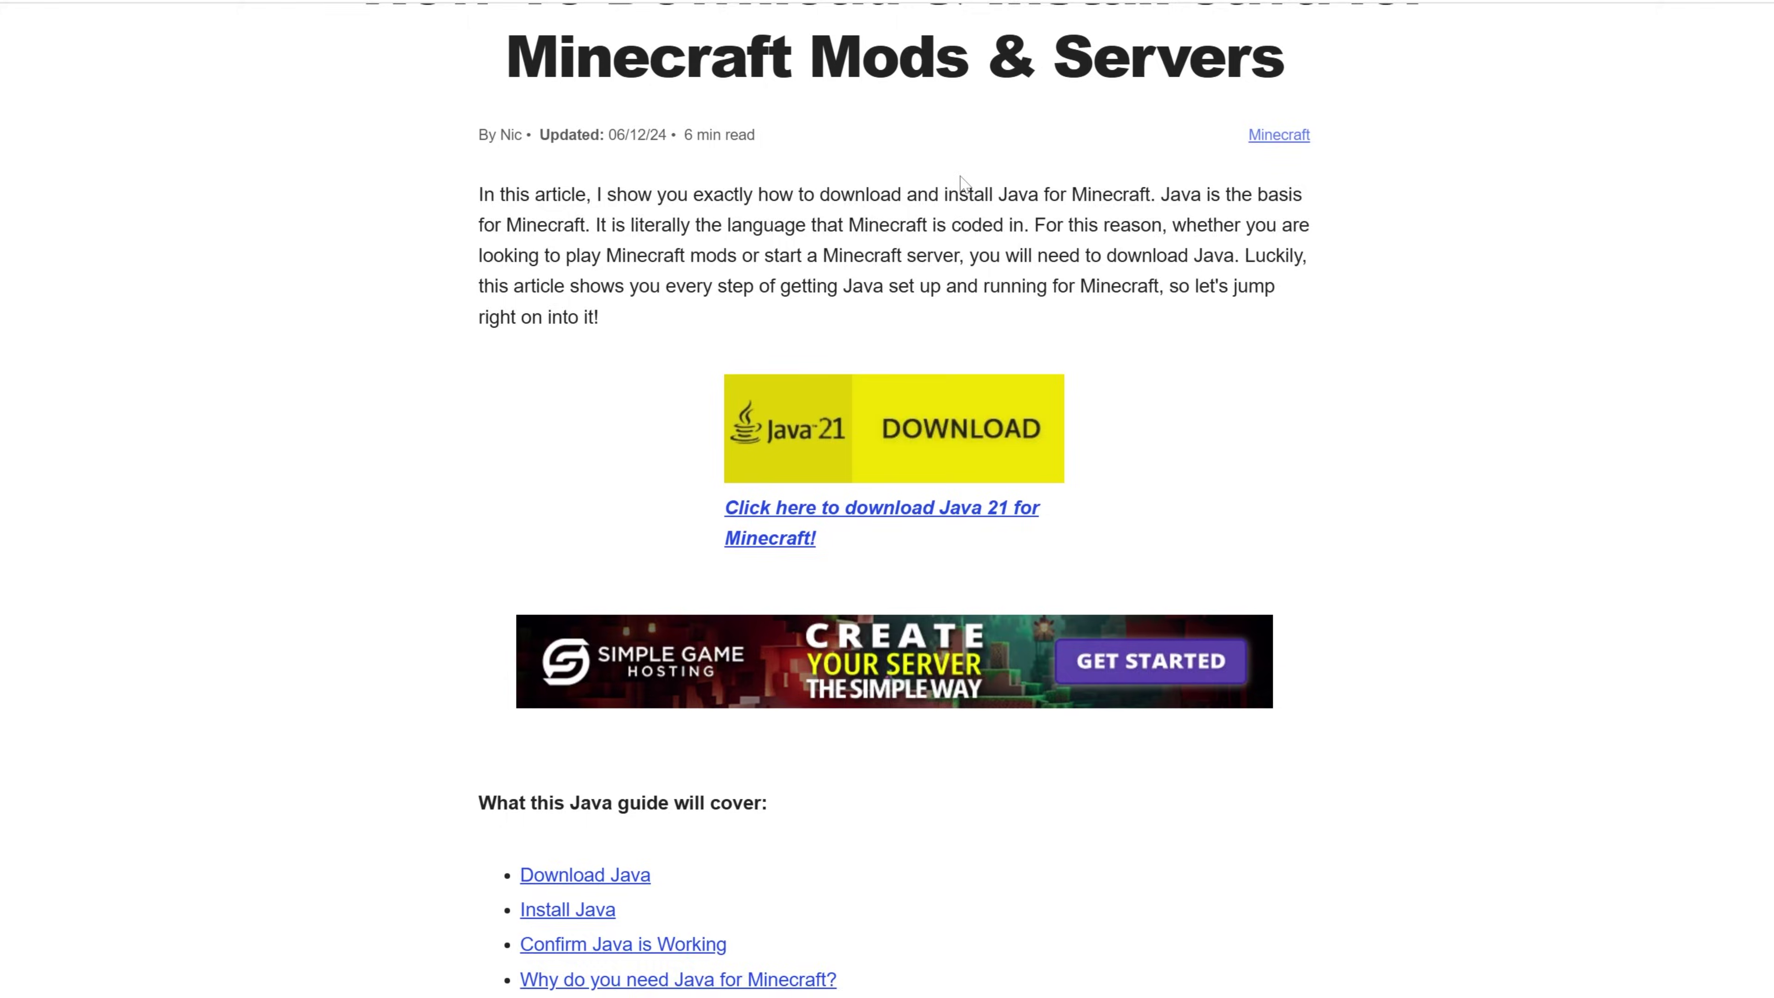
{"action": "scroll", "coordinate": [1685, 588], "scroll_direction": "down", "scroll_amount": 2}
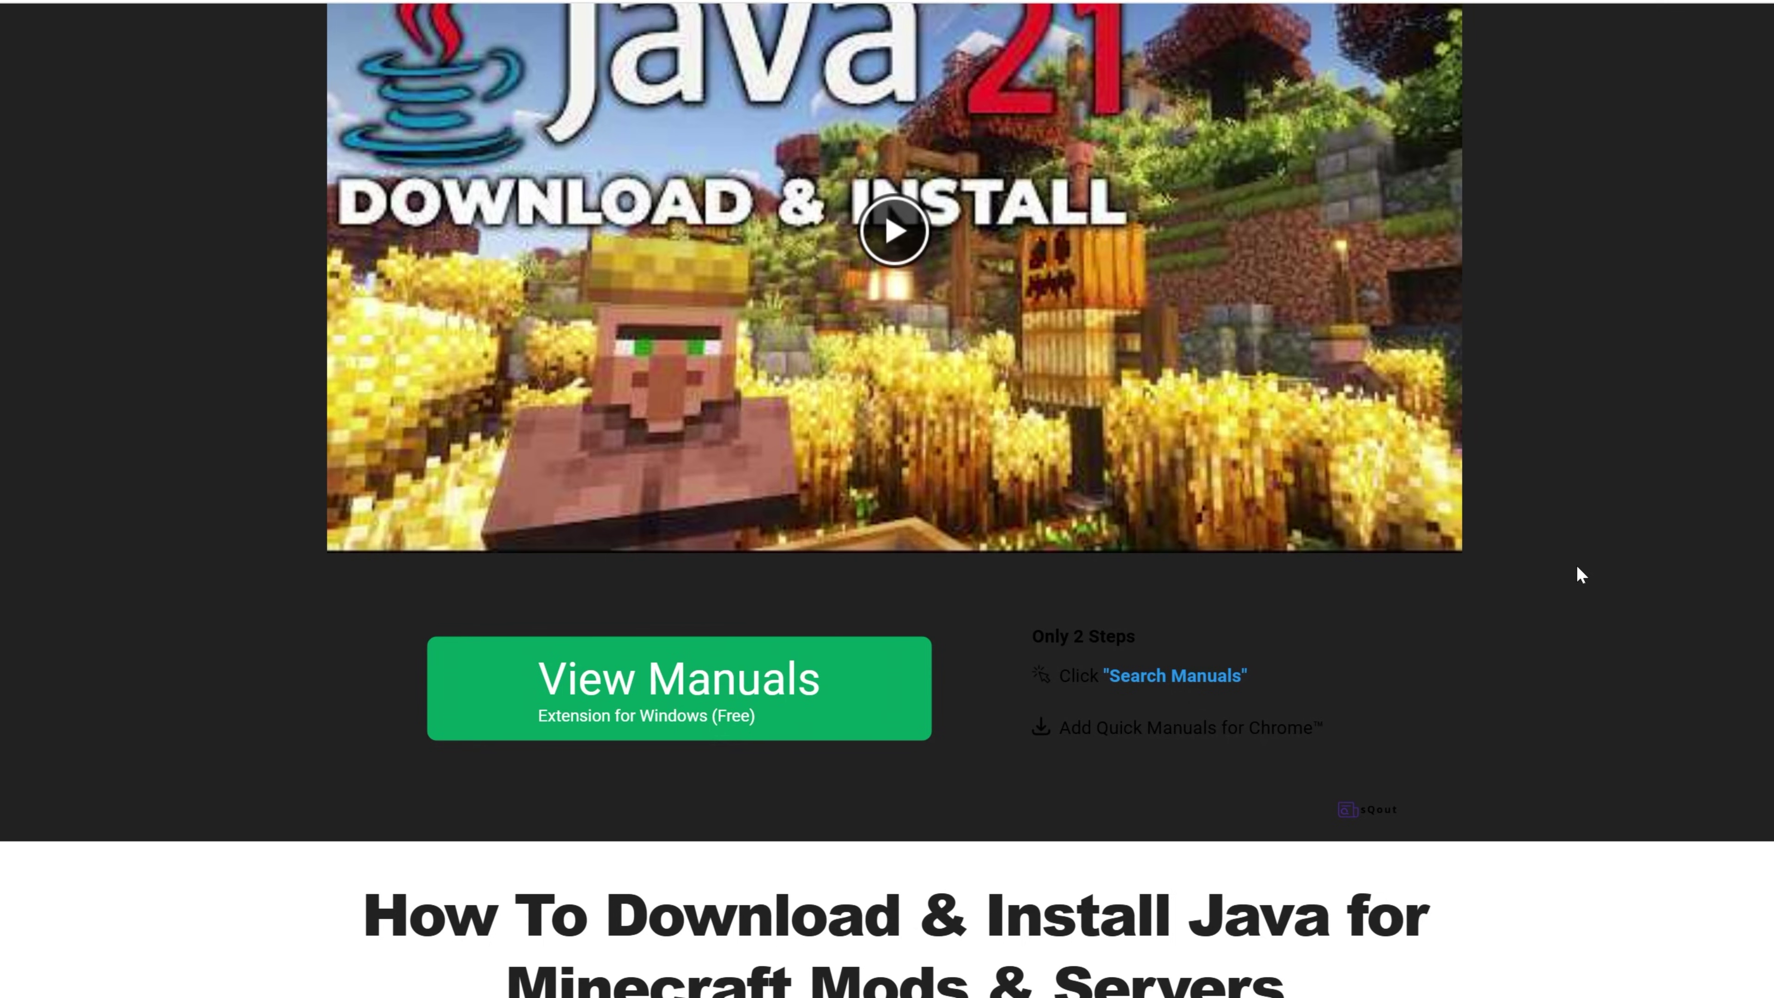
{"action": "scroll", "coordinate": [1559, 566], "scroll_direction": "down", "scroll_amount": 20}
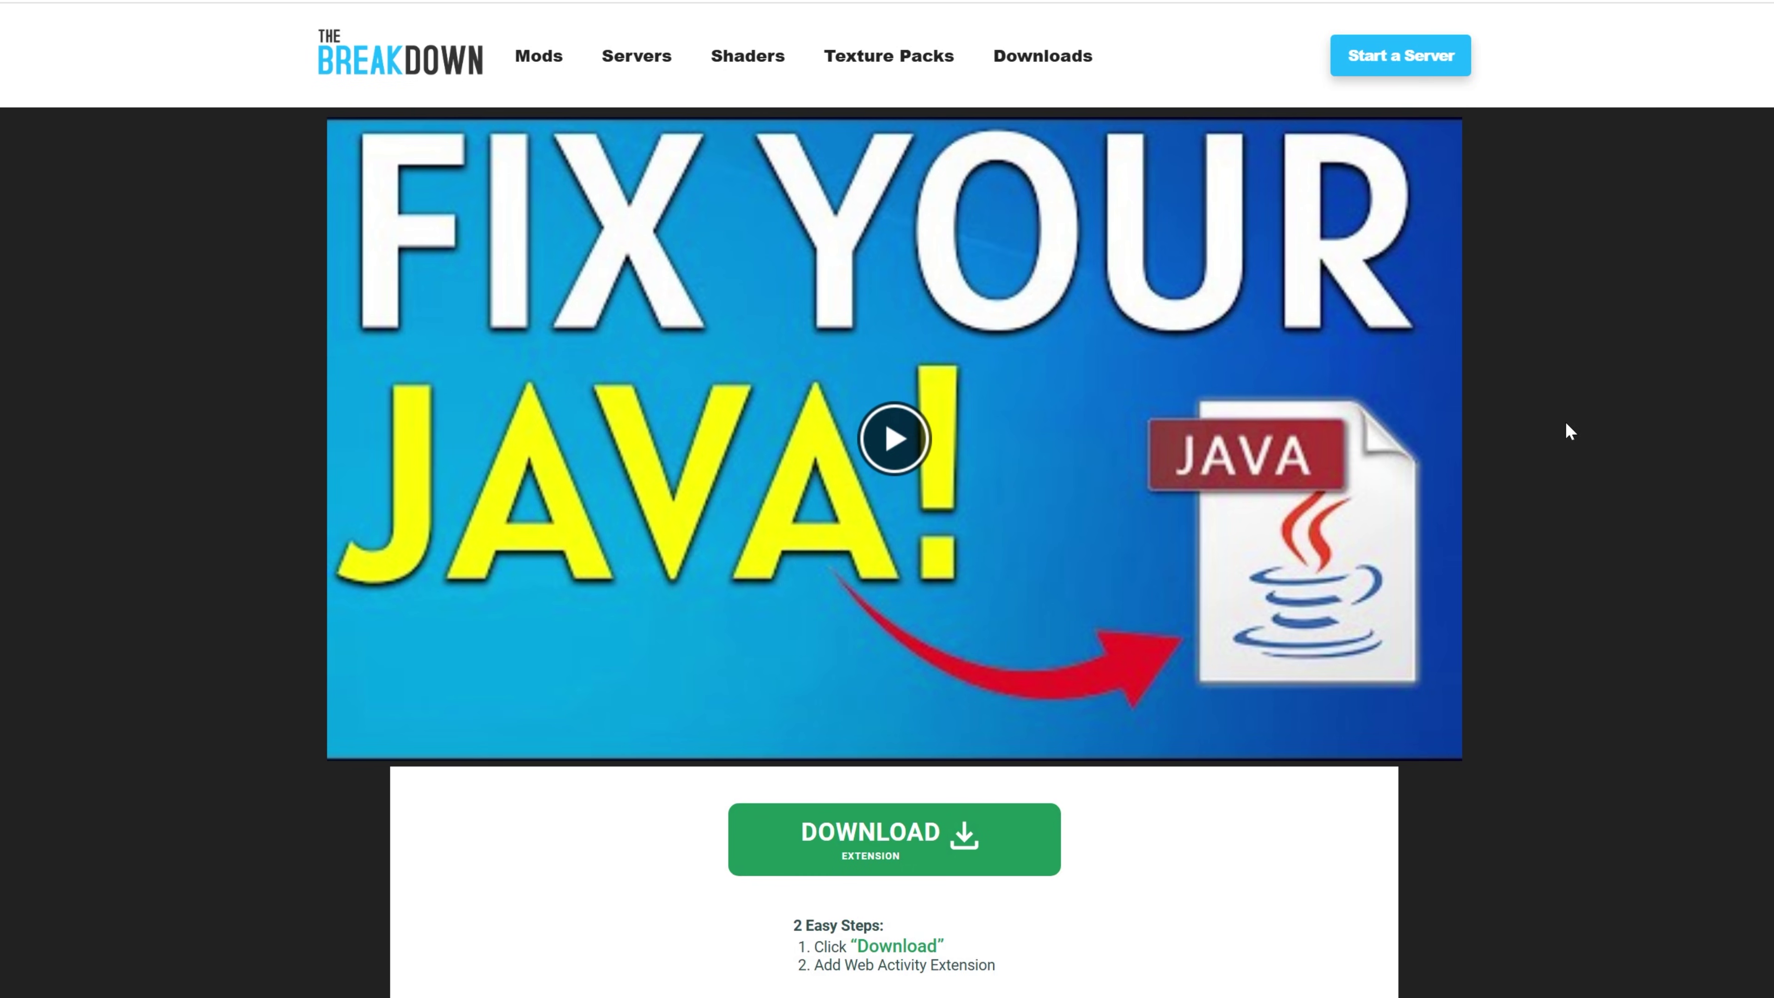
{"action": "scroll", "coordinate": [1480, 333], "scroll_direction": "down", "scroll_amount": 20}
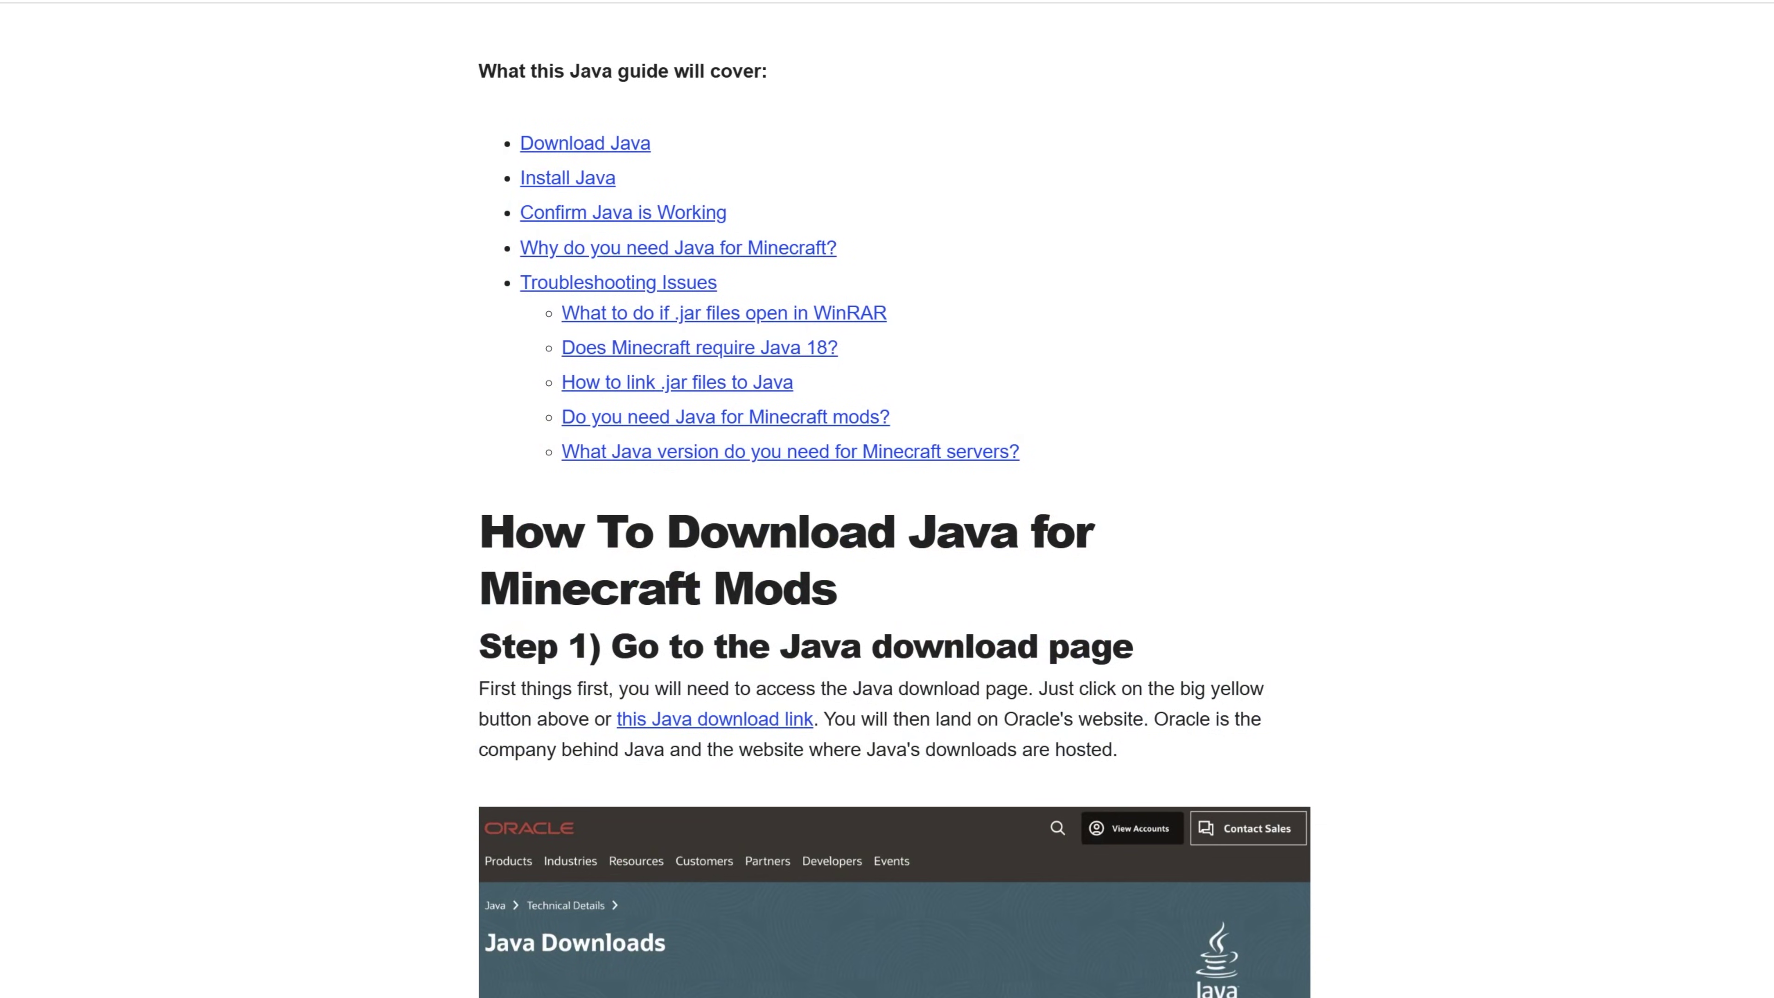
{"action": "scroll", "coordinate": [1205, 60], "scroll_direction": "up", "scroll_amount": 20}
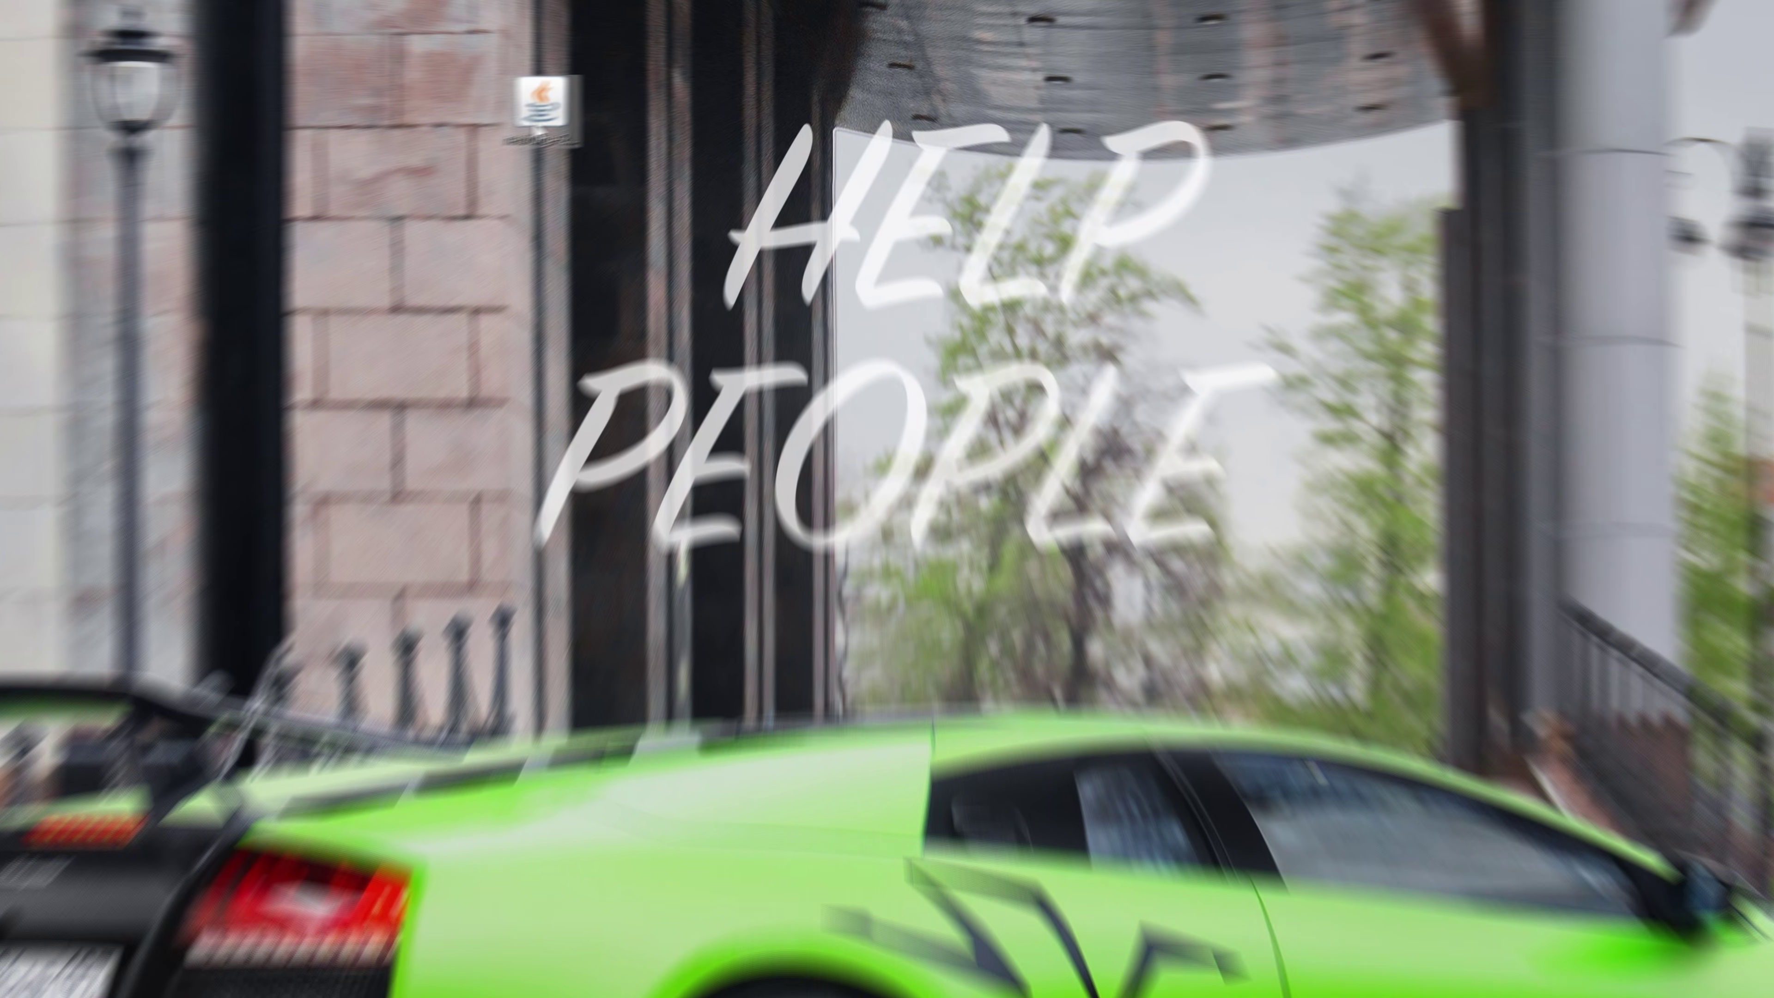
- Run the NeoForge installer from the desktop with Java, install the client into the default .minecraft folder, and dismiss the completion message
{"action": "right_click", "coordinate": [643, 99]}
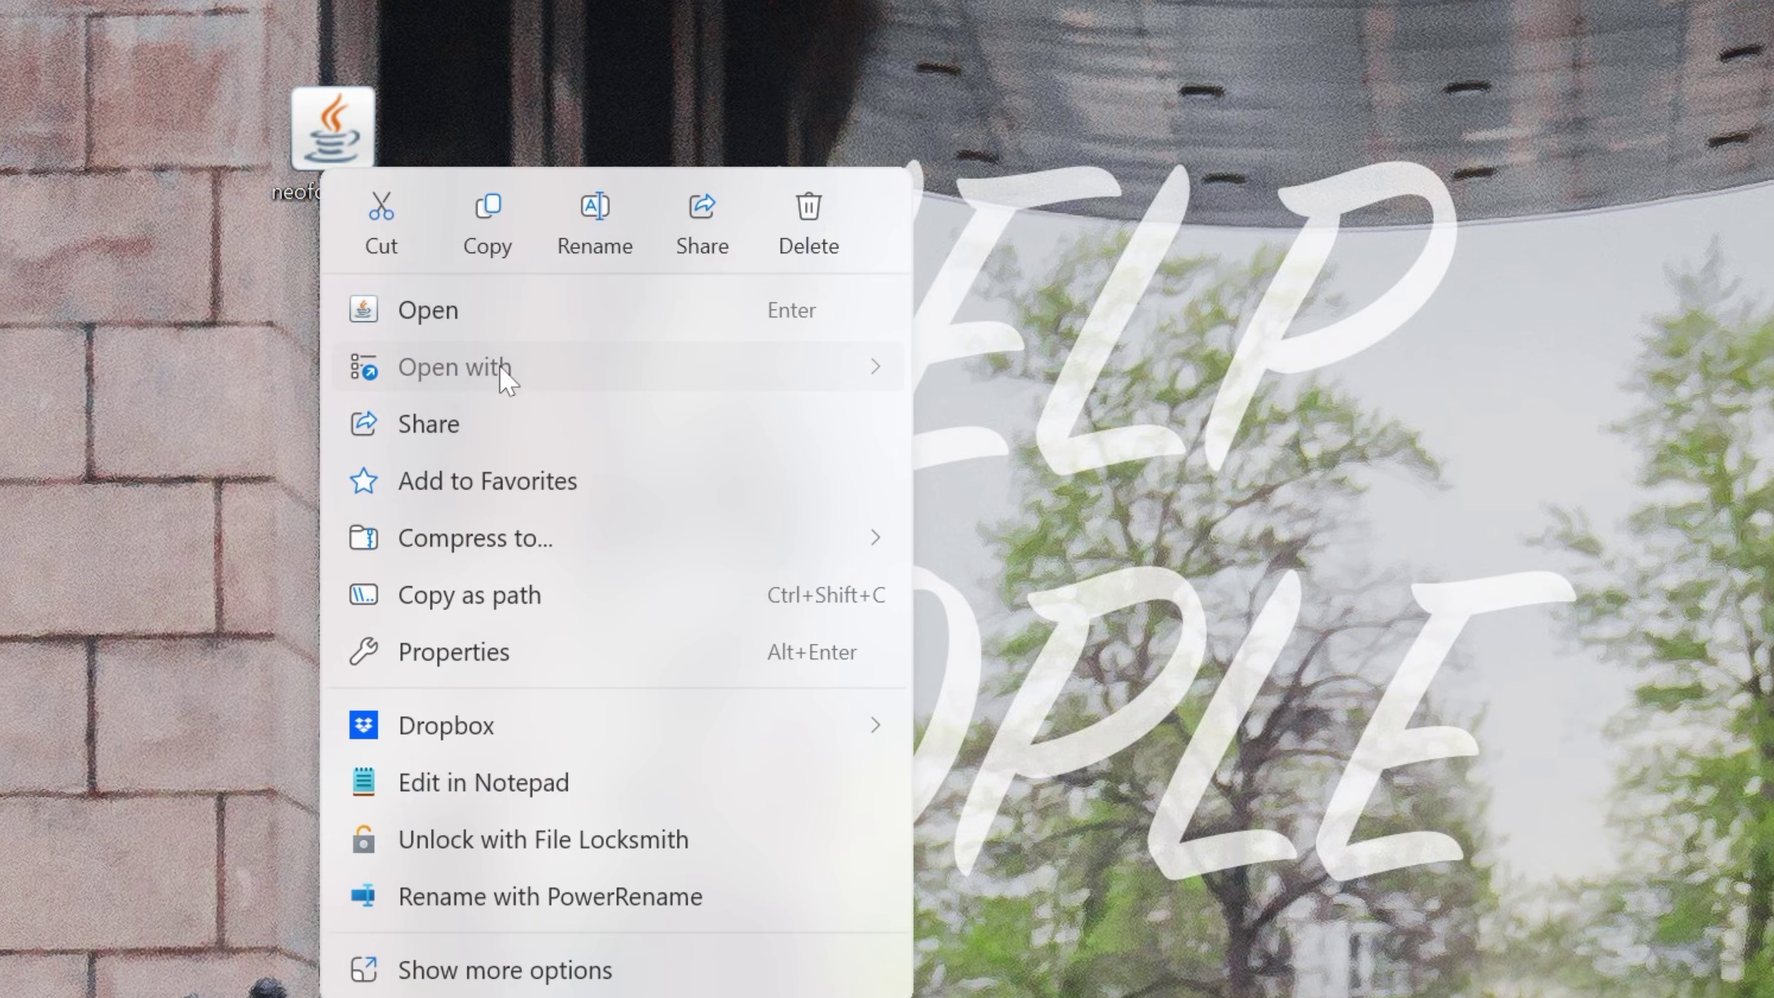
{"action": "mouse_move", "coordinate": [508, 381]}
{"action": "left_click", "coordinate": [1264, 349]}
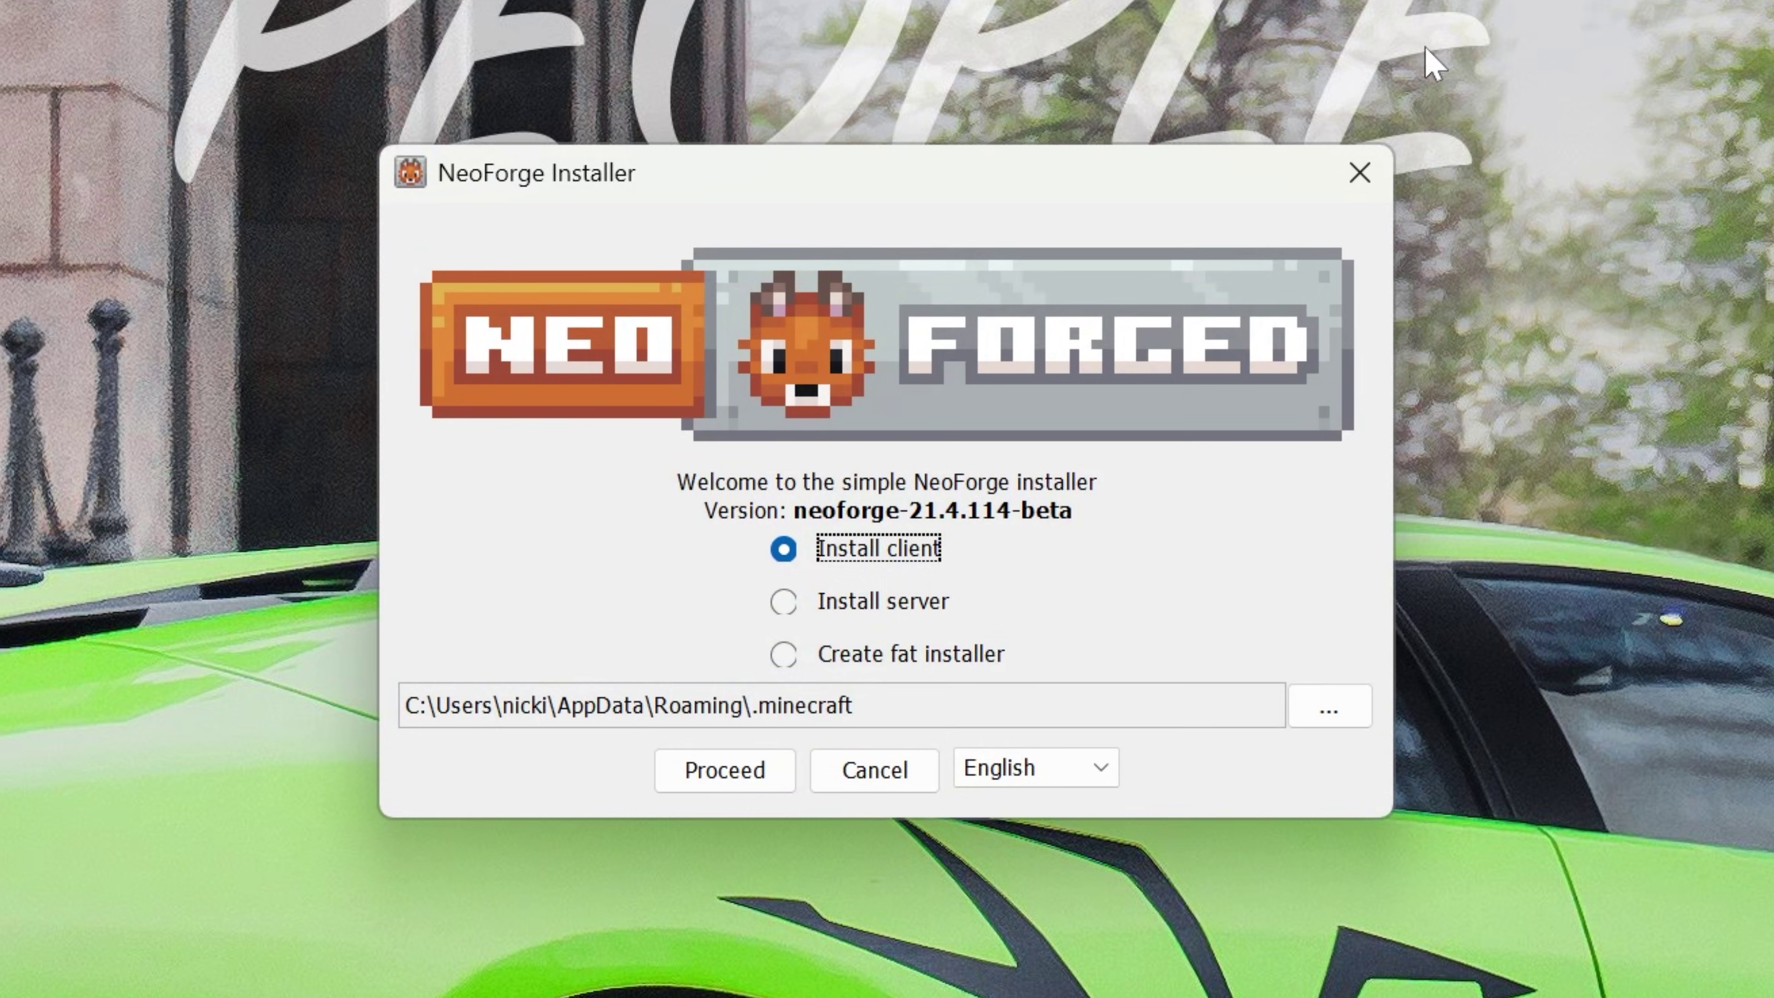
{"action": "left_click", "coordinate": [701, 779]}
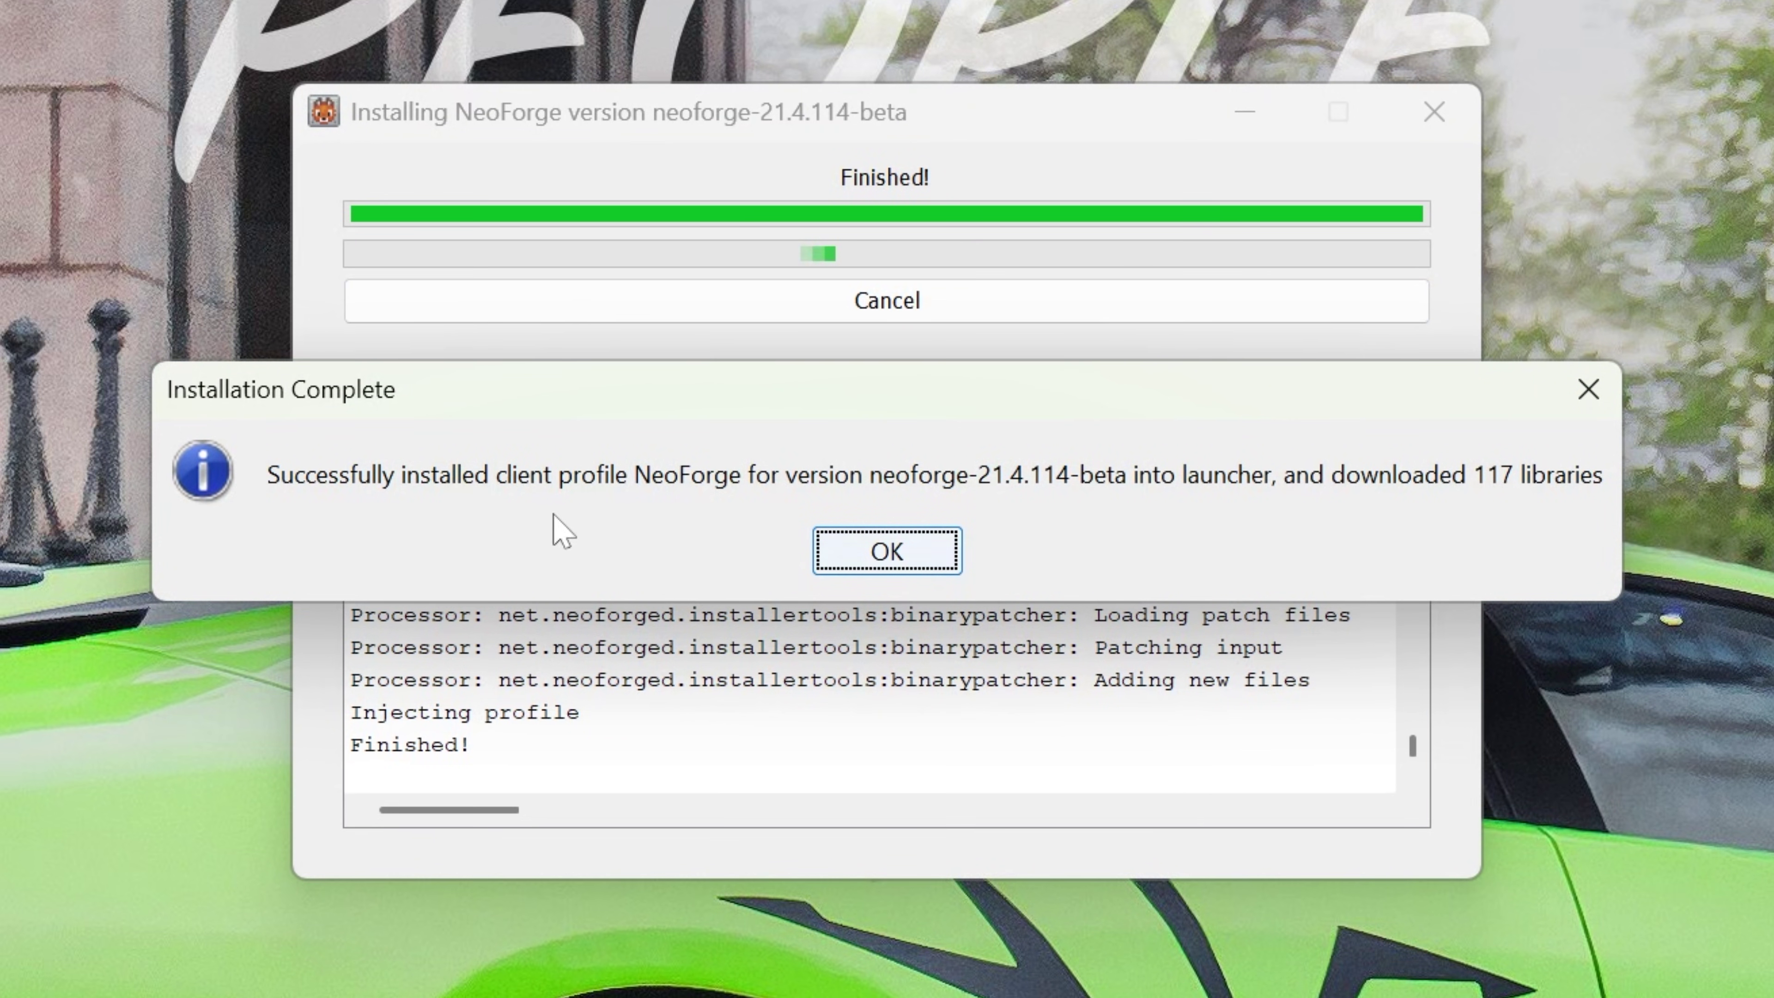
{"action": "left_click", "coordinate": [882, 552]}
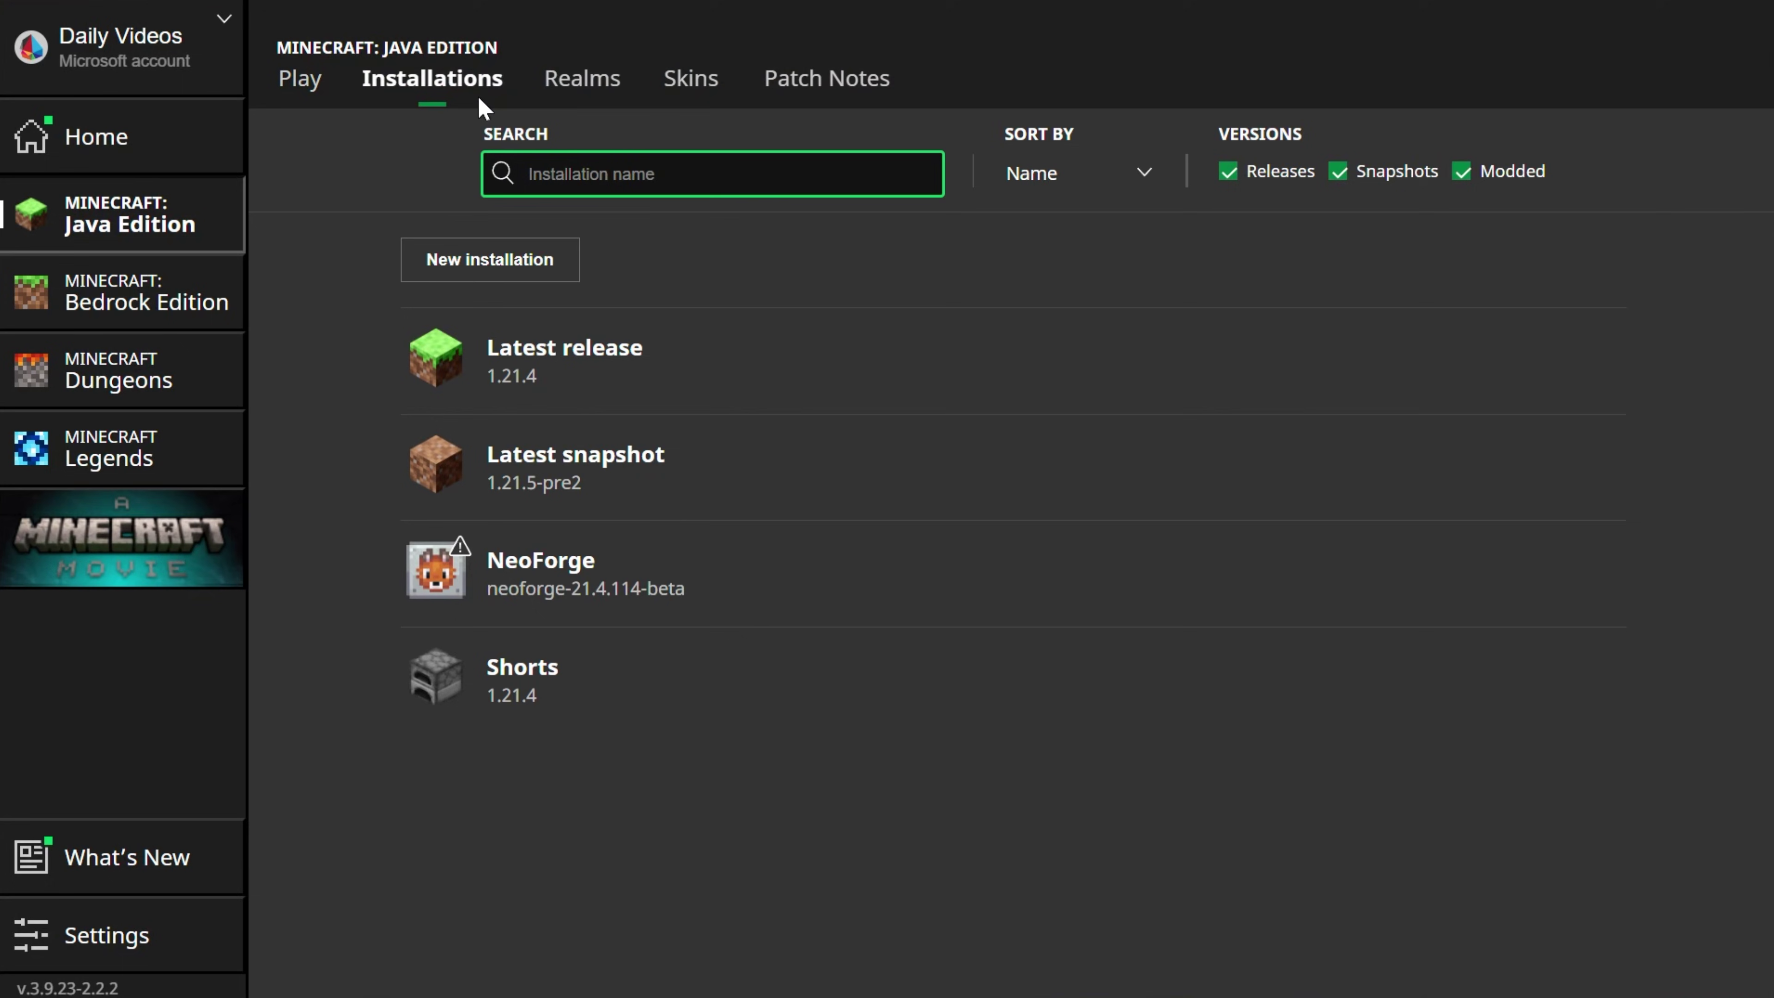
- Turn the modded version filter off and on again, and try to launch the NeoForge installation
{"action": "left_click", "coordinate": [1476, 170]}
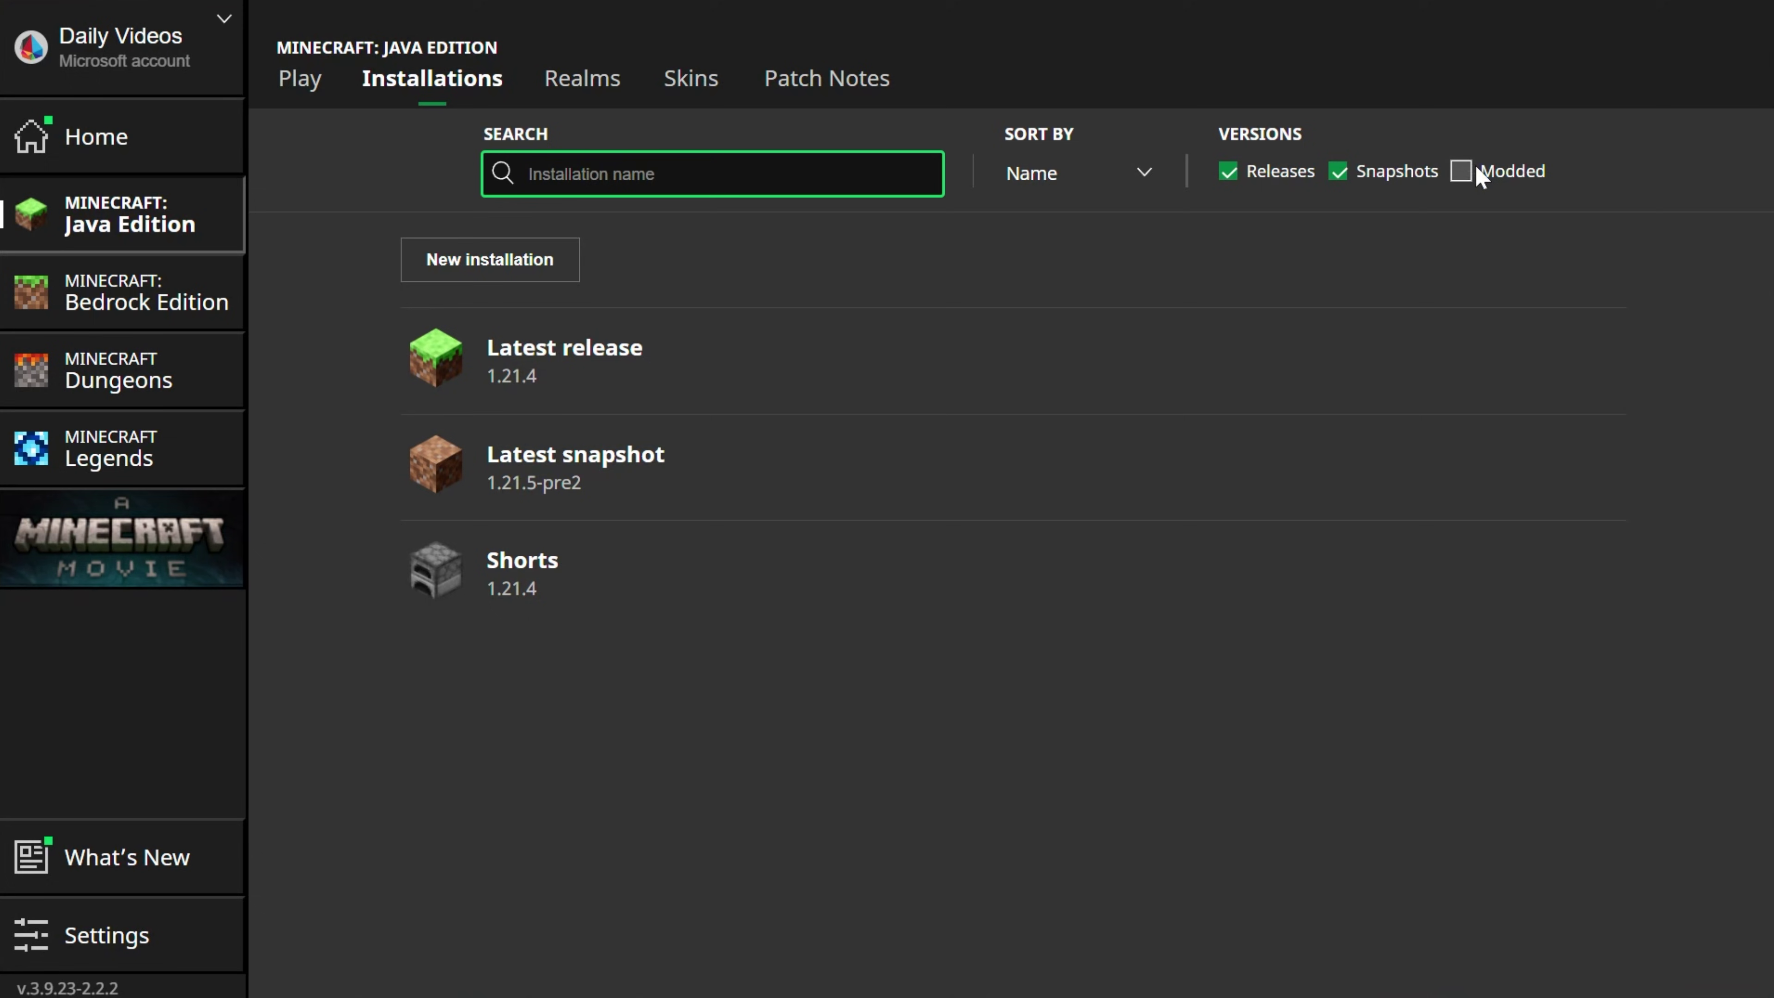
{"action": "left_click", "coordinate": [1463, 172]}
{"action": "mouse_move", "coordinate": [848, 550]}
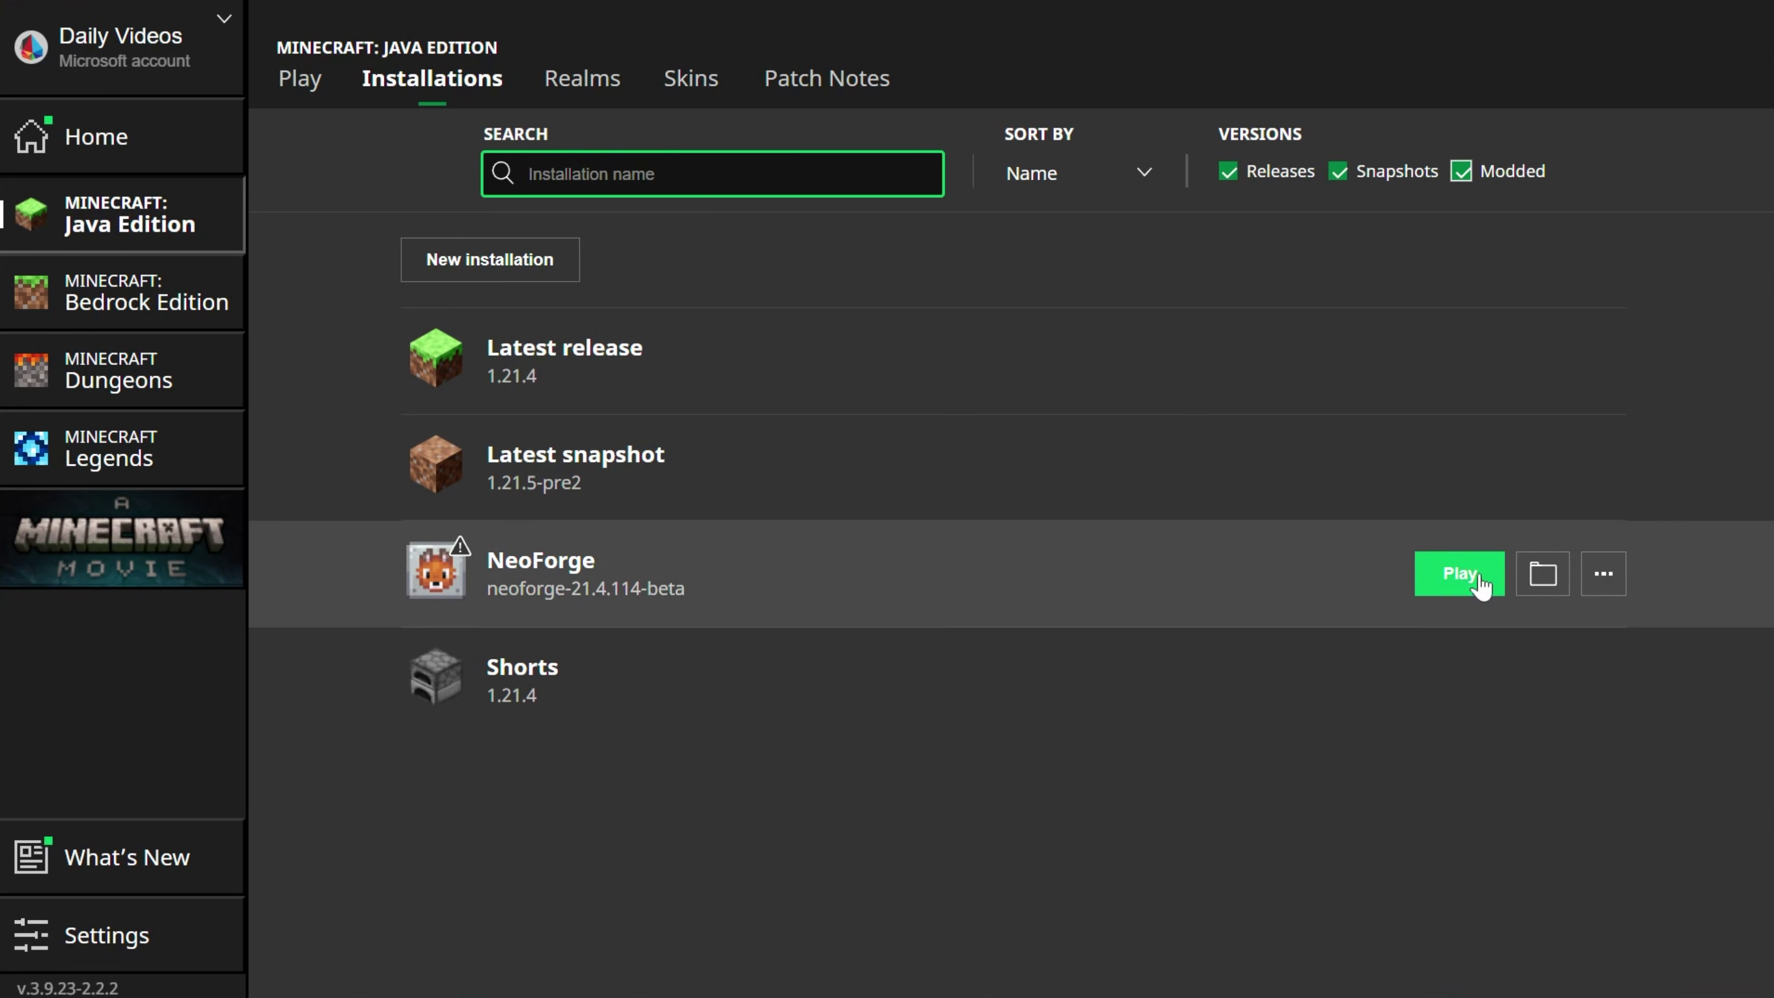
{"action": "left_click", "coordinate": [1357, 610]}
{"action": "left_click", "coordinate": [1553, 936]}
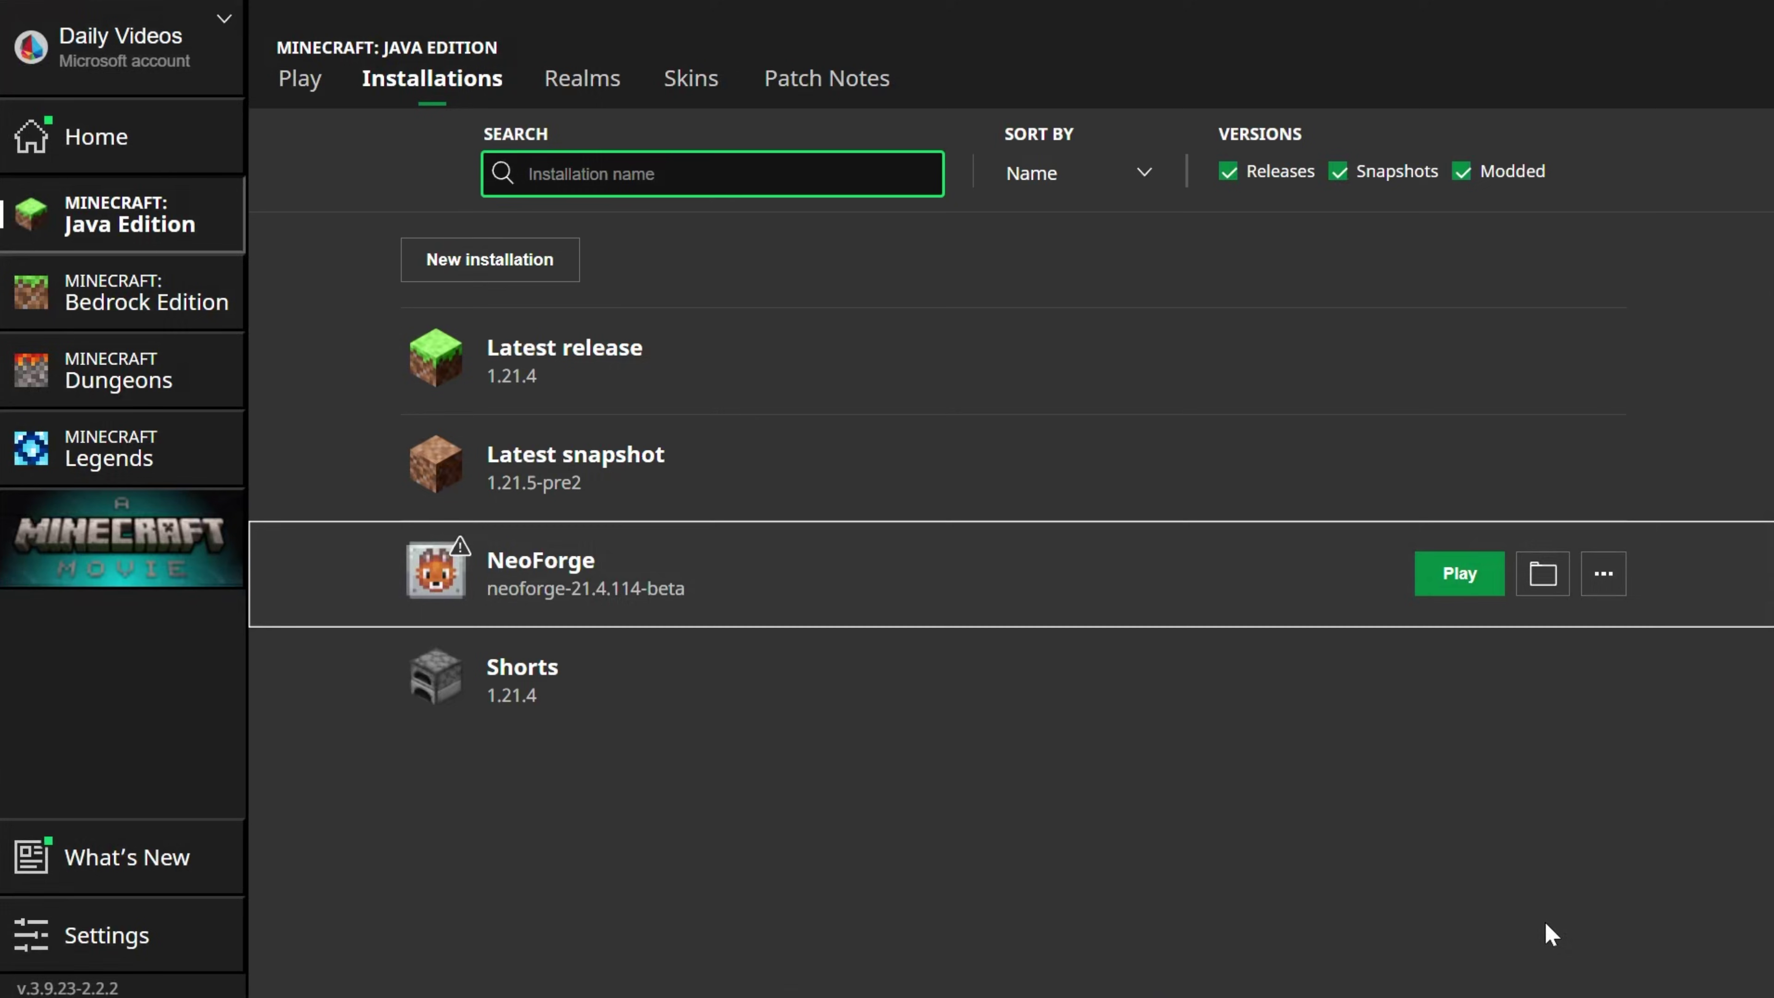
{"action": "left_click", "coordinate": [1484, 595]}
{"action": "left_click", "coordinate": [1061, 650]}
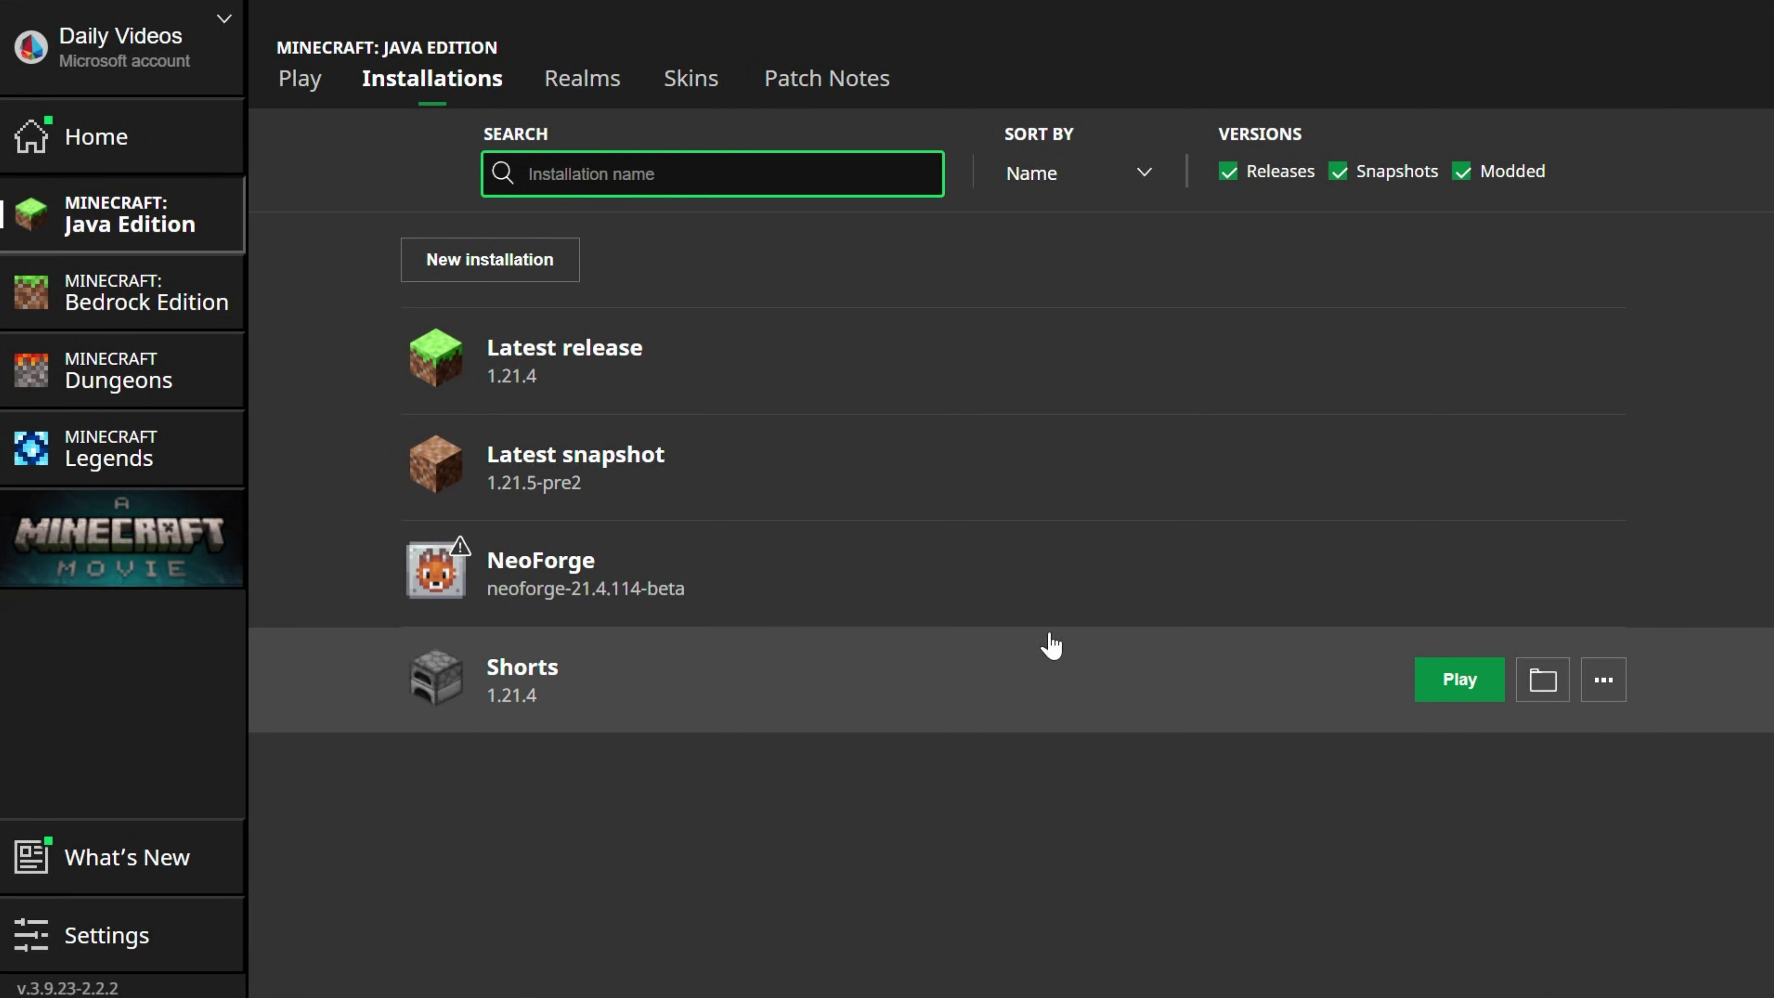
- Create an installation named SimpleGameHosting.com with version release neoforge-21.4.114-beta and resolution 2560x1440
{"action": "left_click", "coordinate": [544, 260]}
{"action": "left_click", "coordinate": [743, 292]}
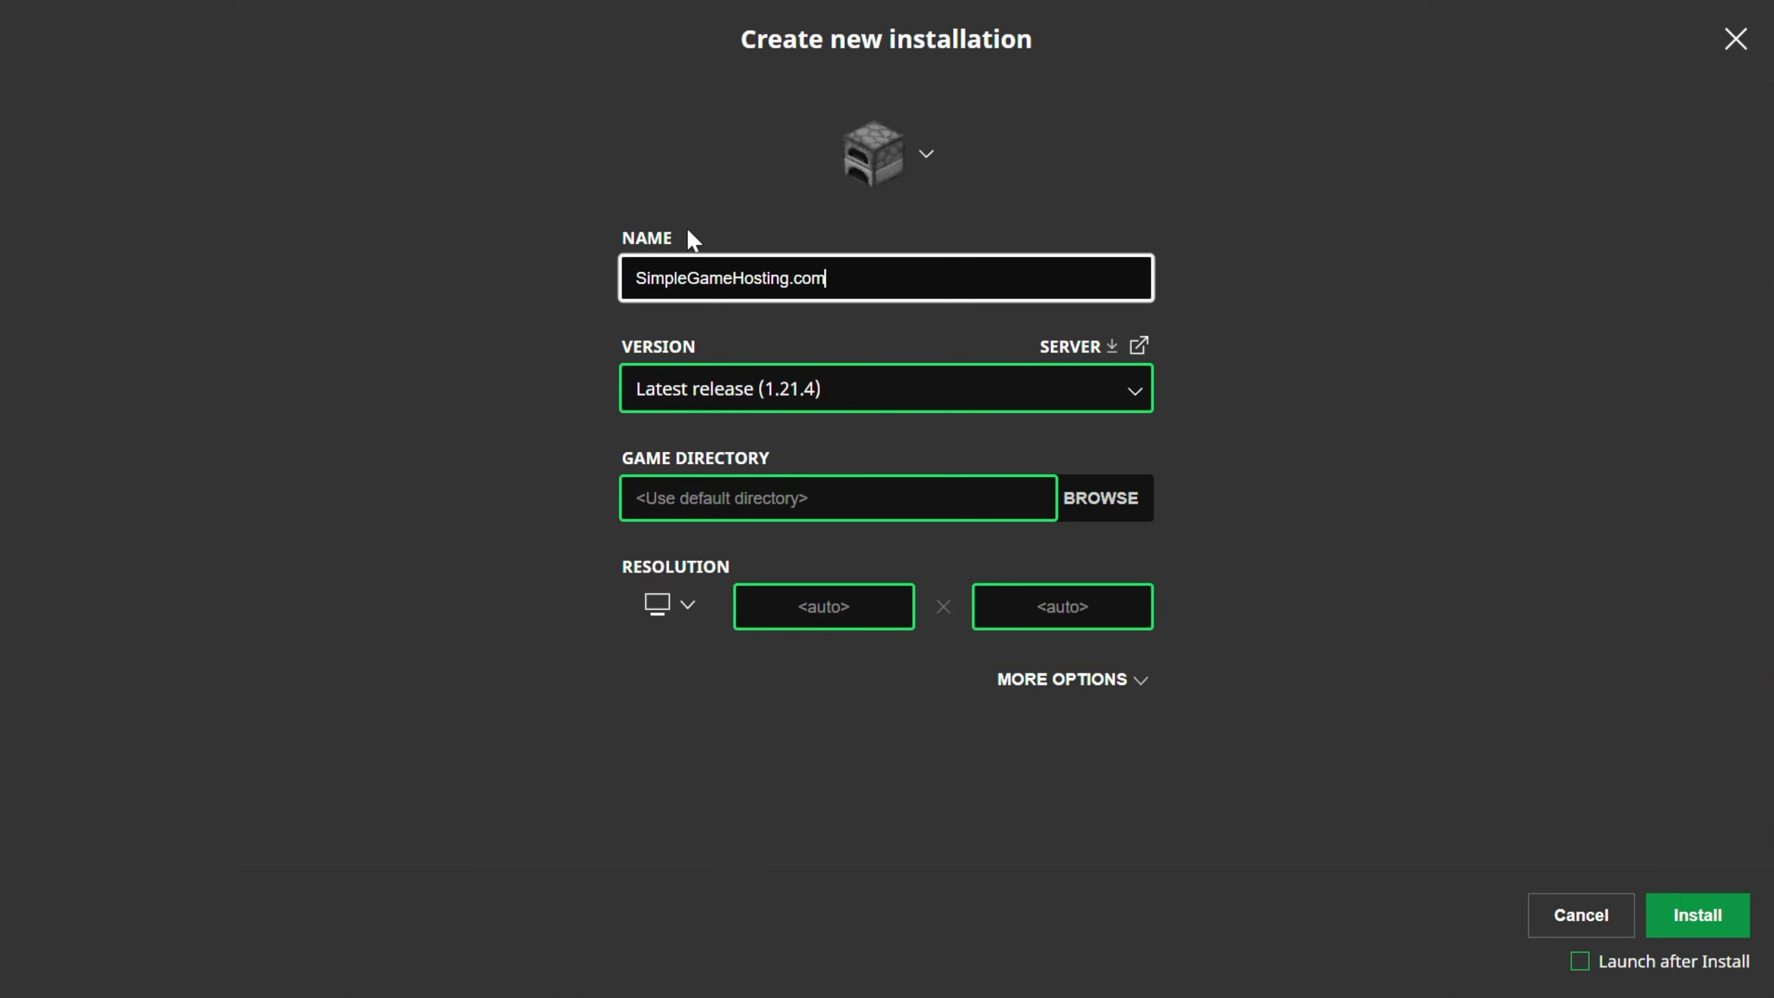
{"action": "left_click", "coordinate": [732, 399]}
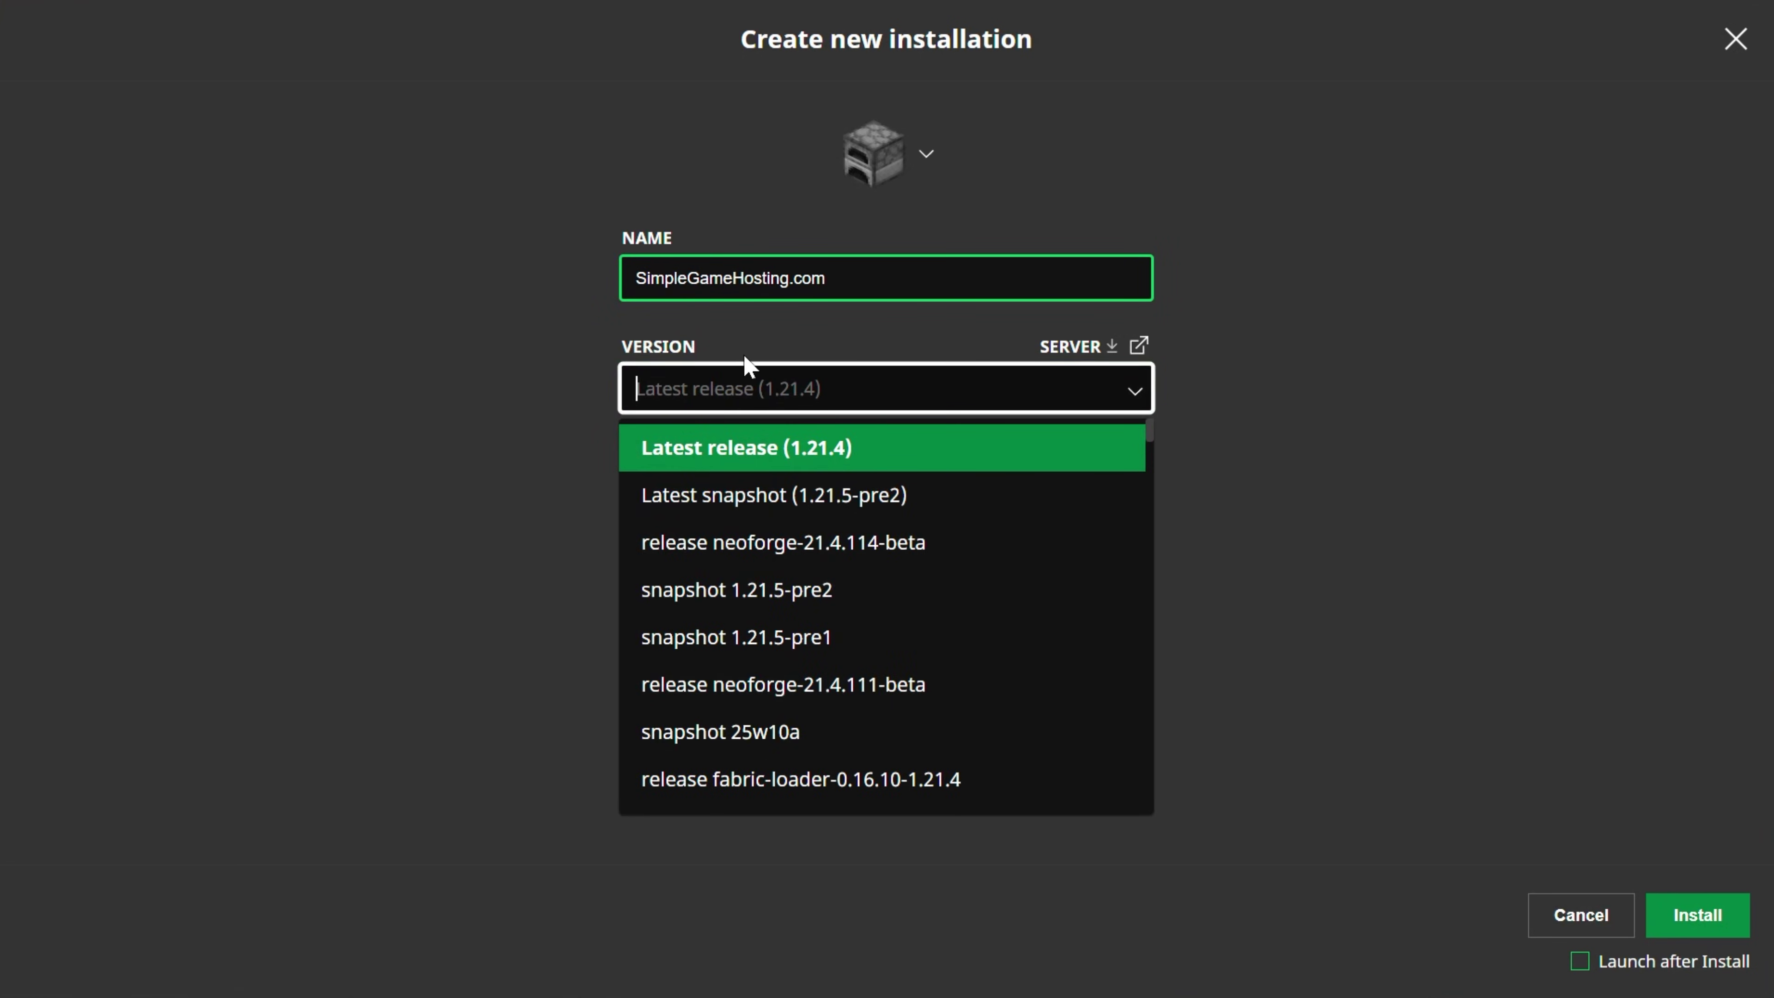
{"action": "left_click", "coordinate": [769, 551]}
{"action": "left_click", "coordinate": [693, 660]}
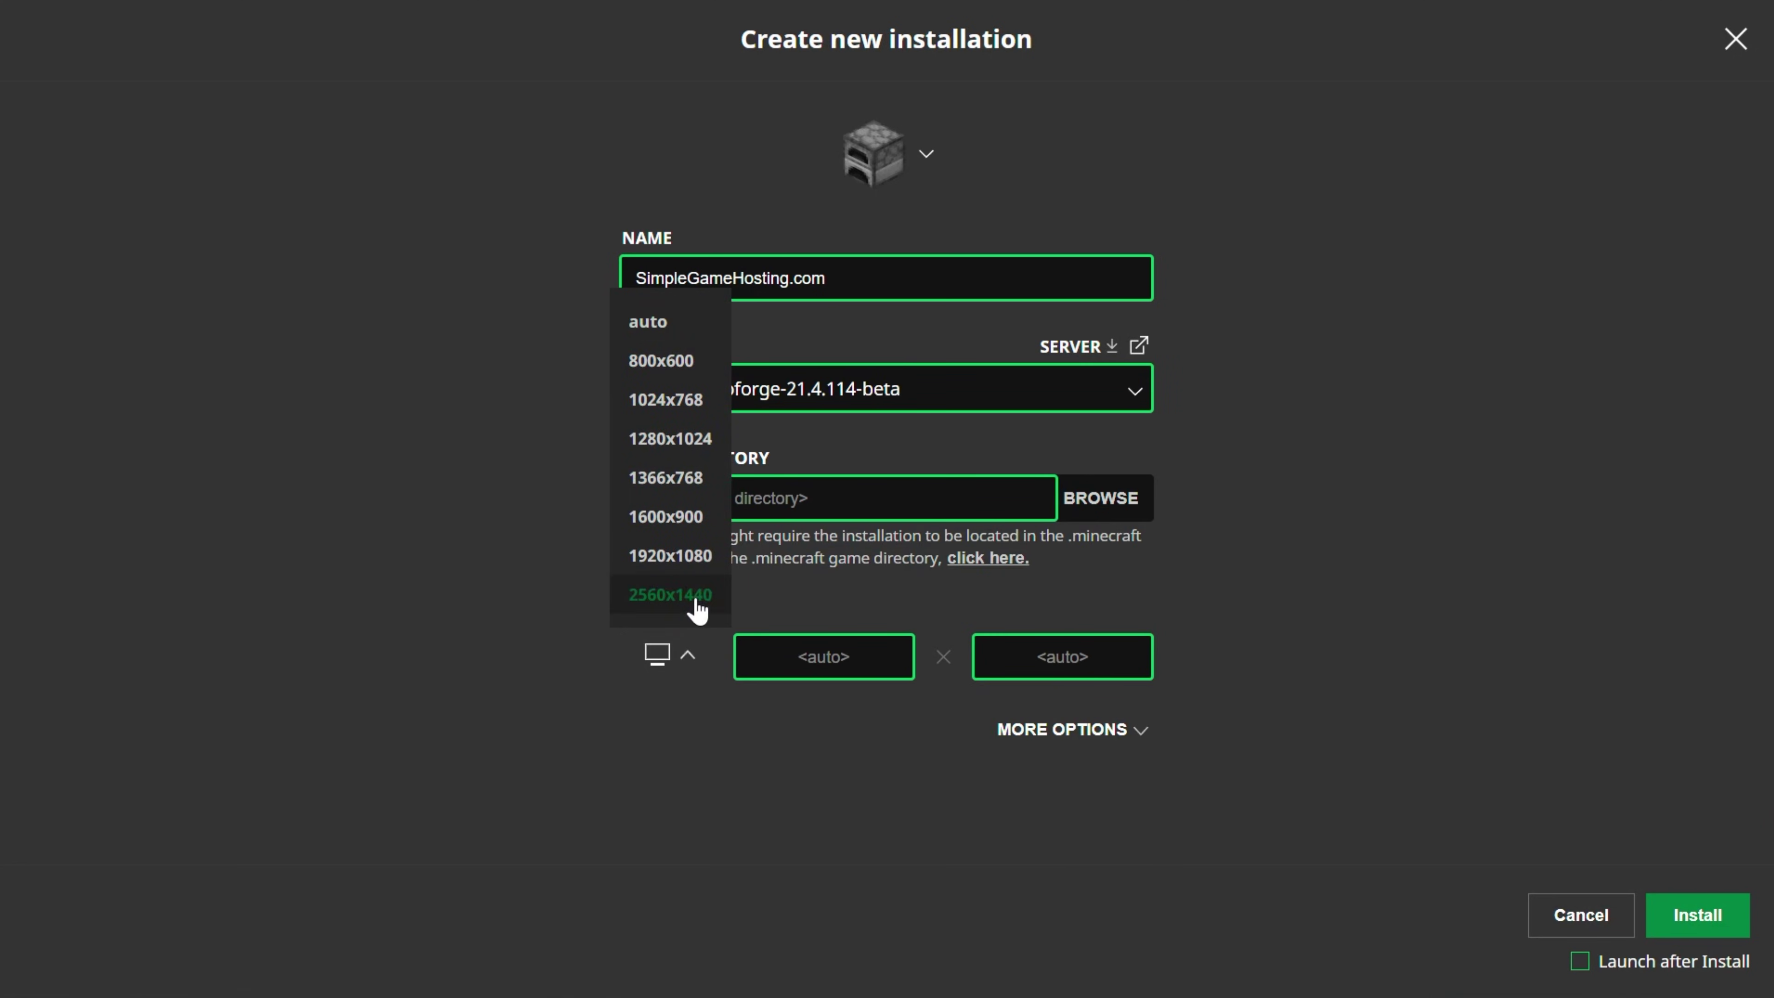
{"action": "left_click", "coordinate": [696, 595]}
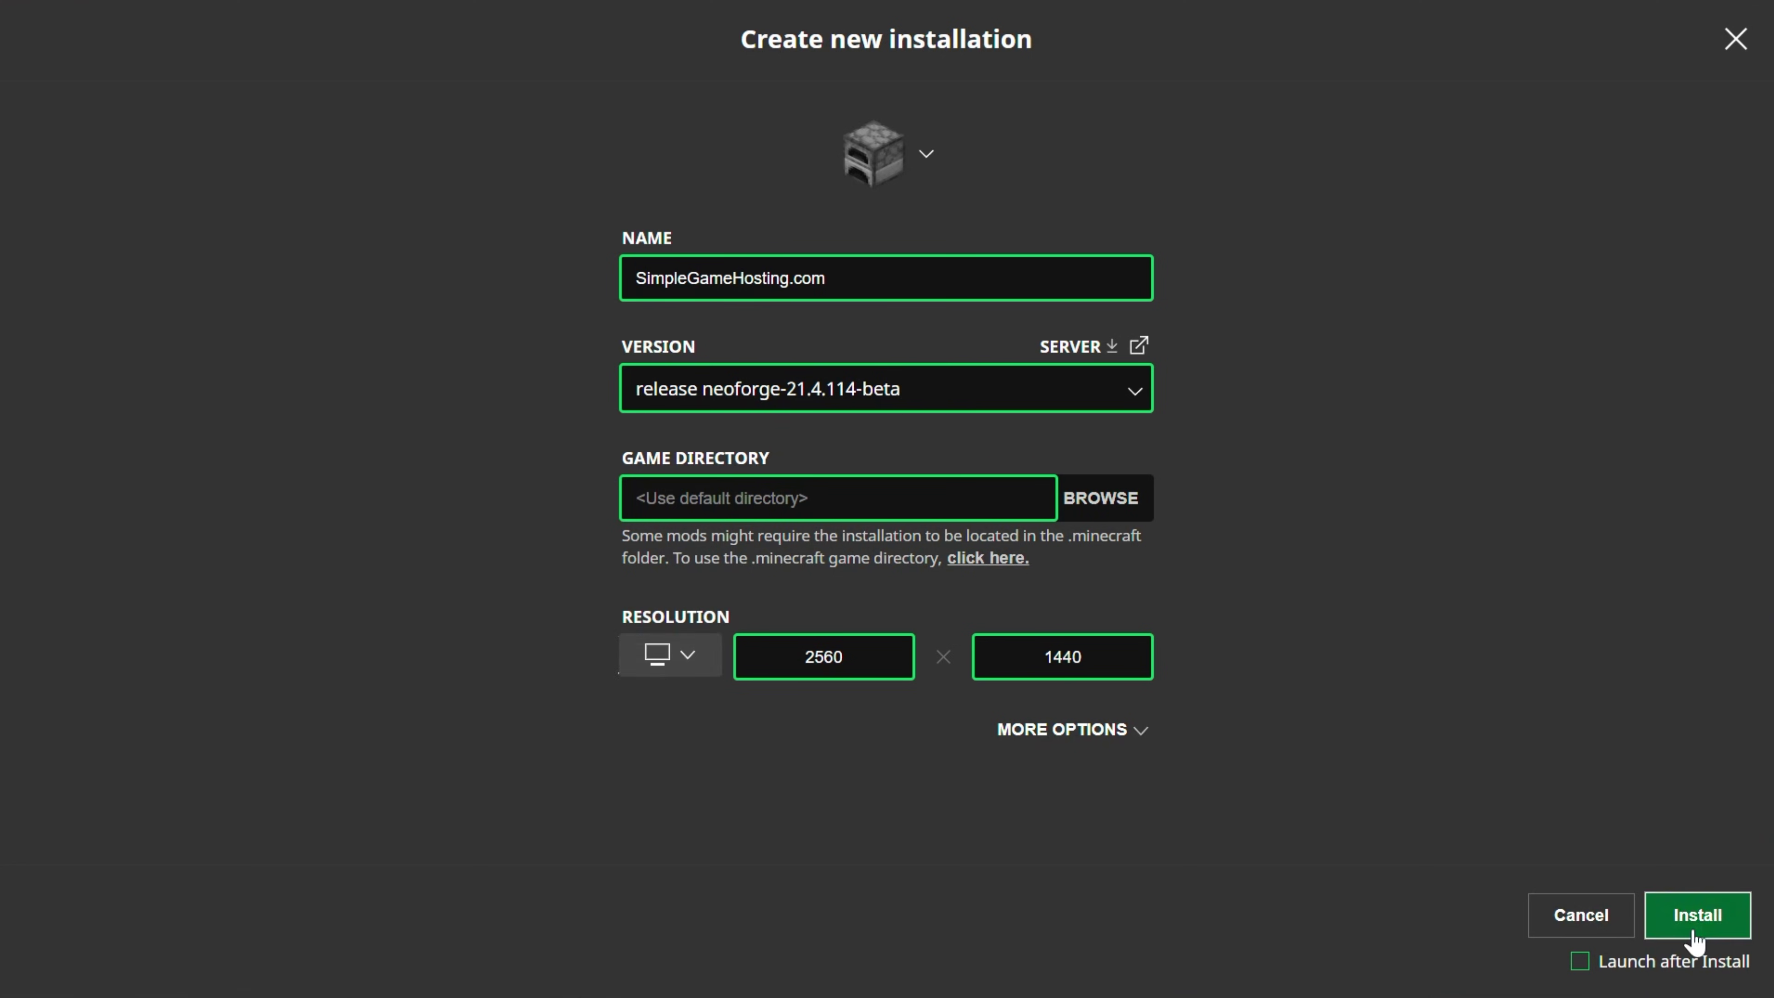
{"action": "left_click", "coordinate": [1697, 916]}
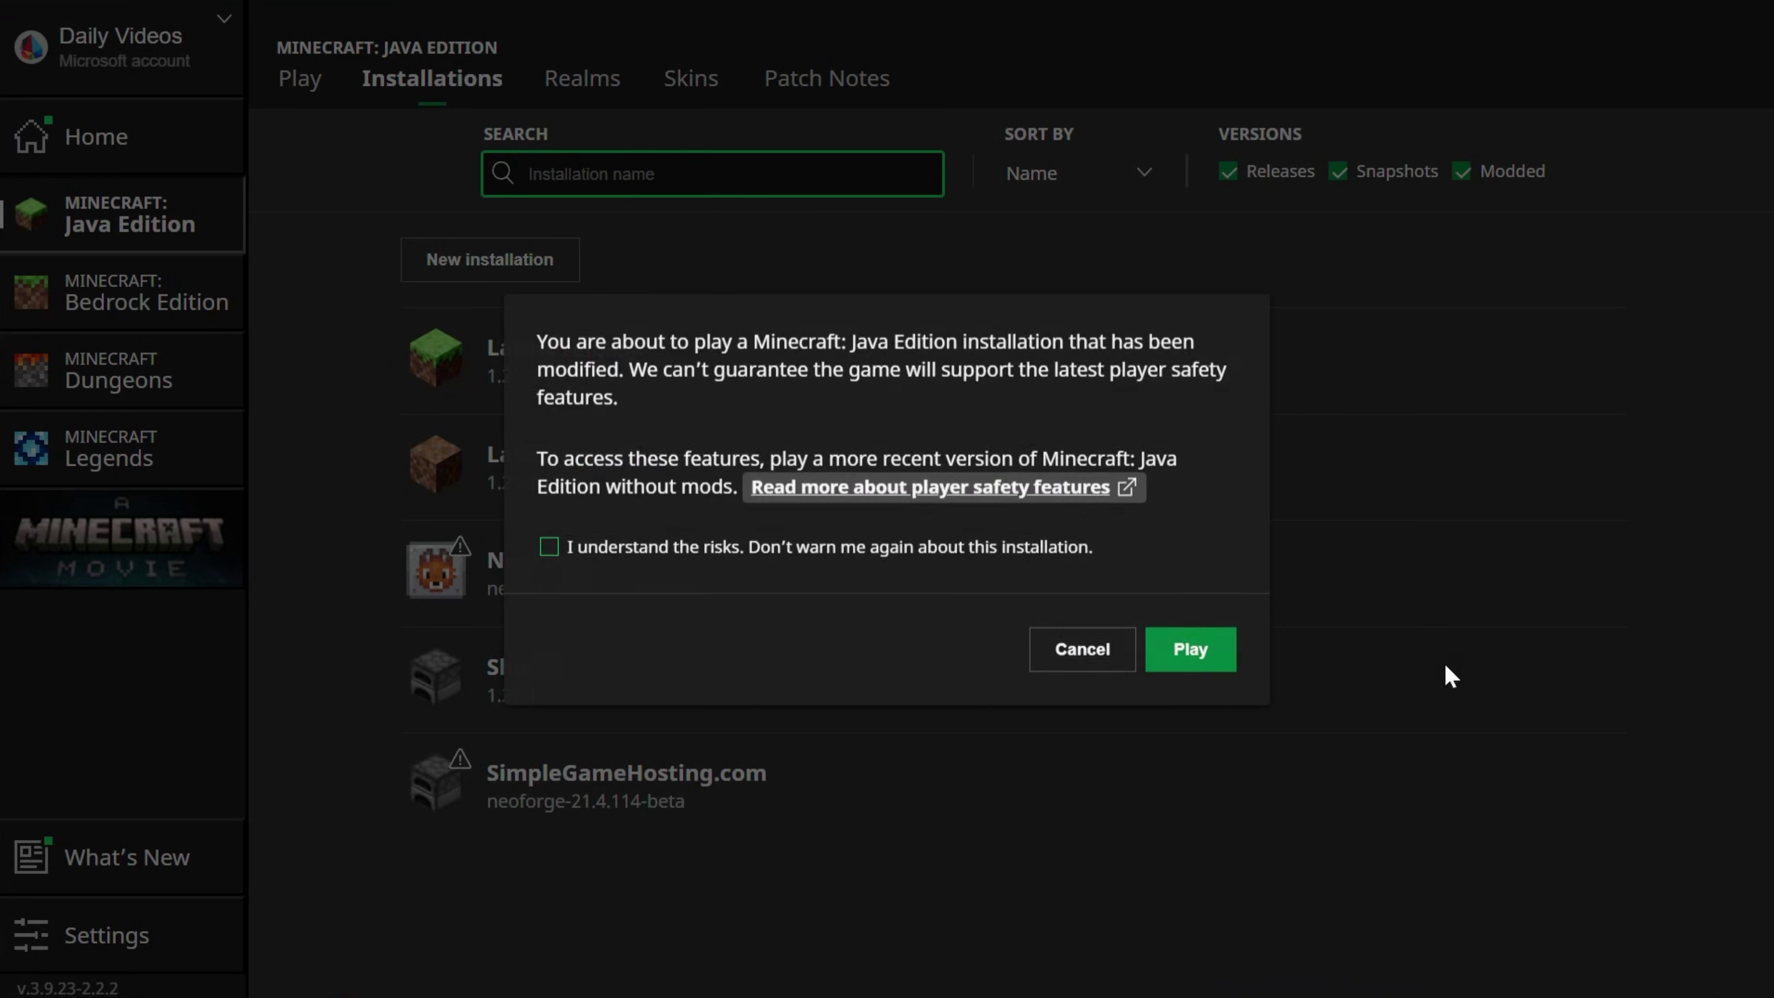
- Launch the SimpleGameHosting.com installation and accept the modded installation warning
{"action": "left_click", "coordinate": [1068, 653]}
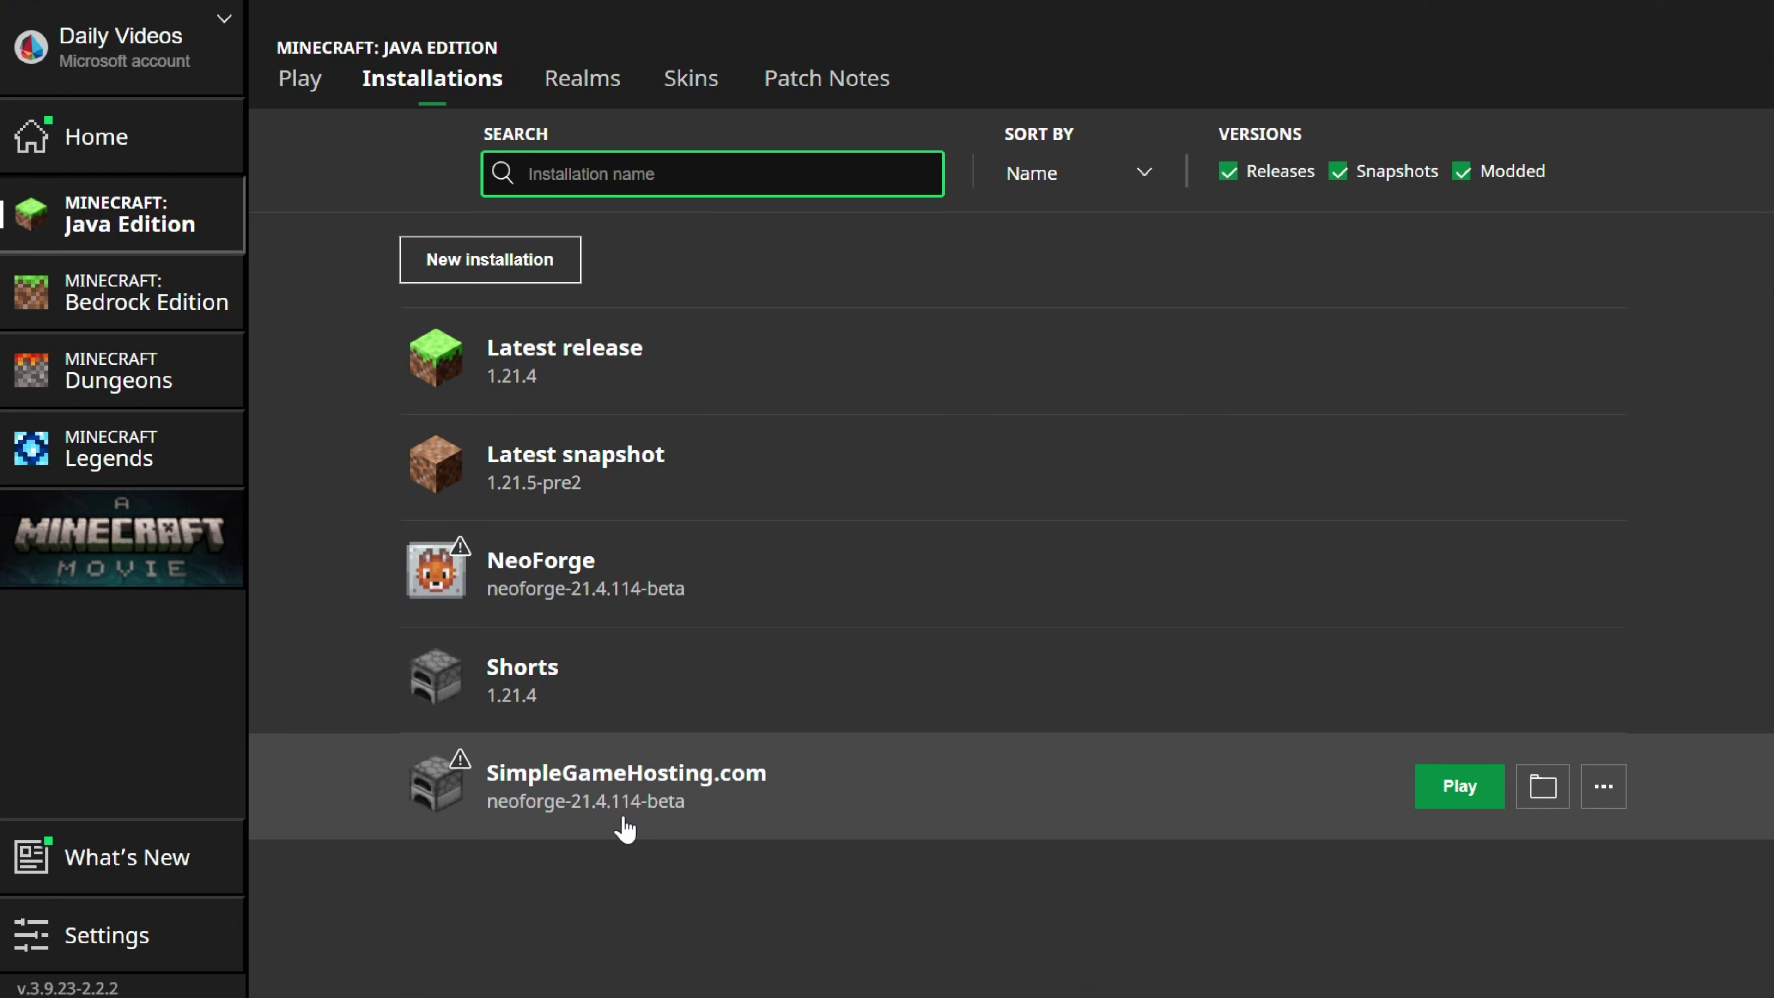
{"action": "left_click", "coordinate": [1432, 789]}
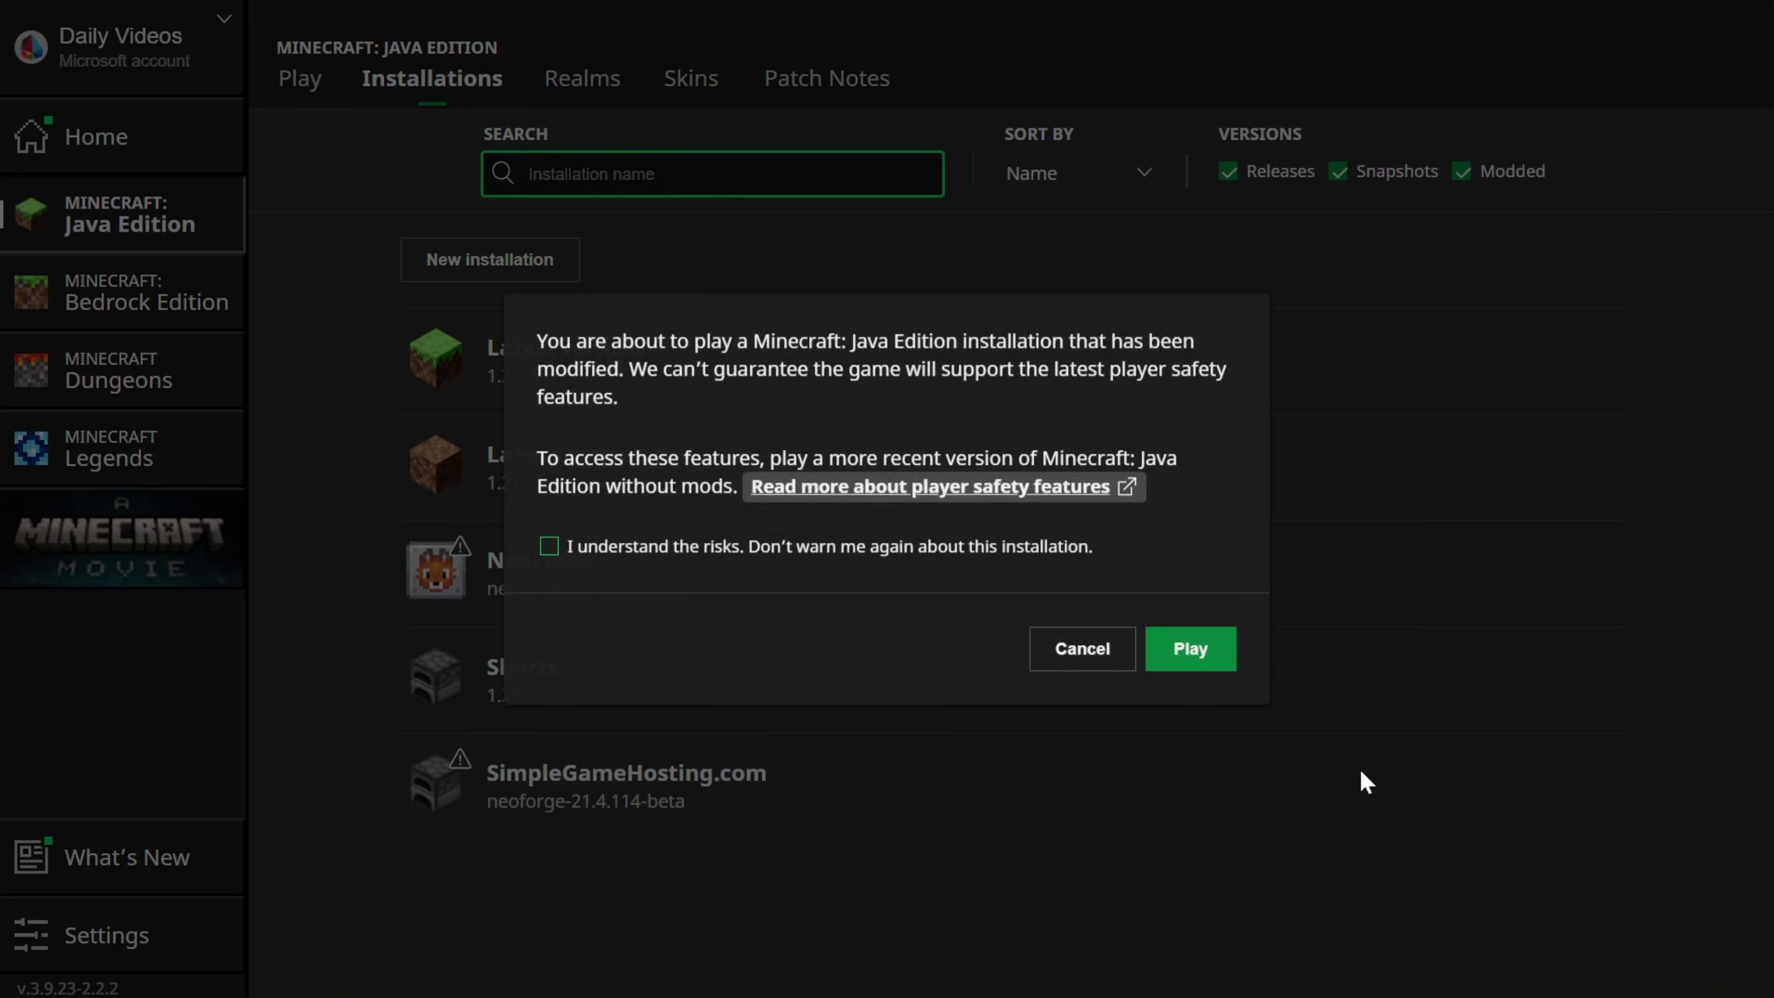
{"action": "left_click", "coordinate": [1195, 649]}
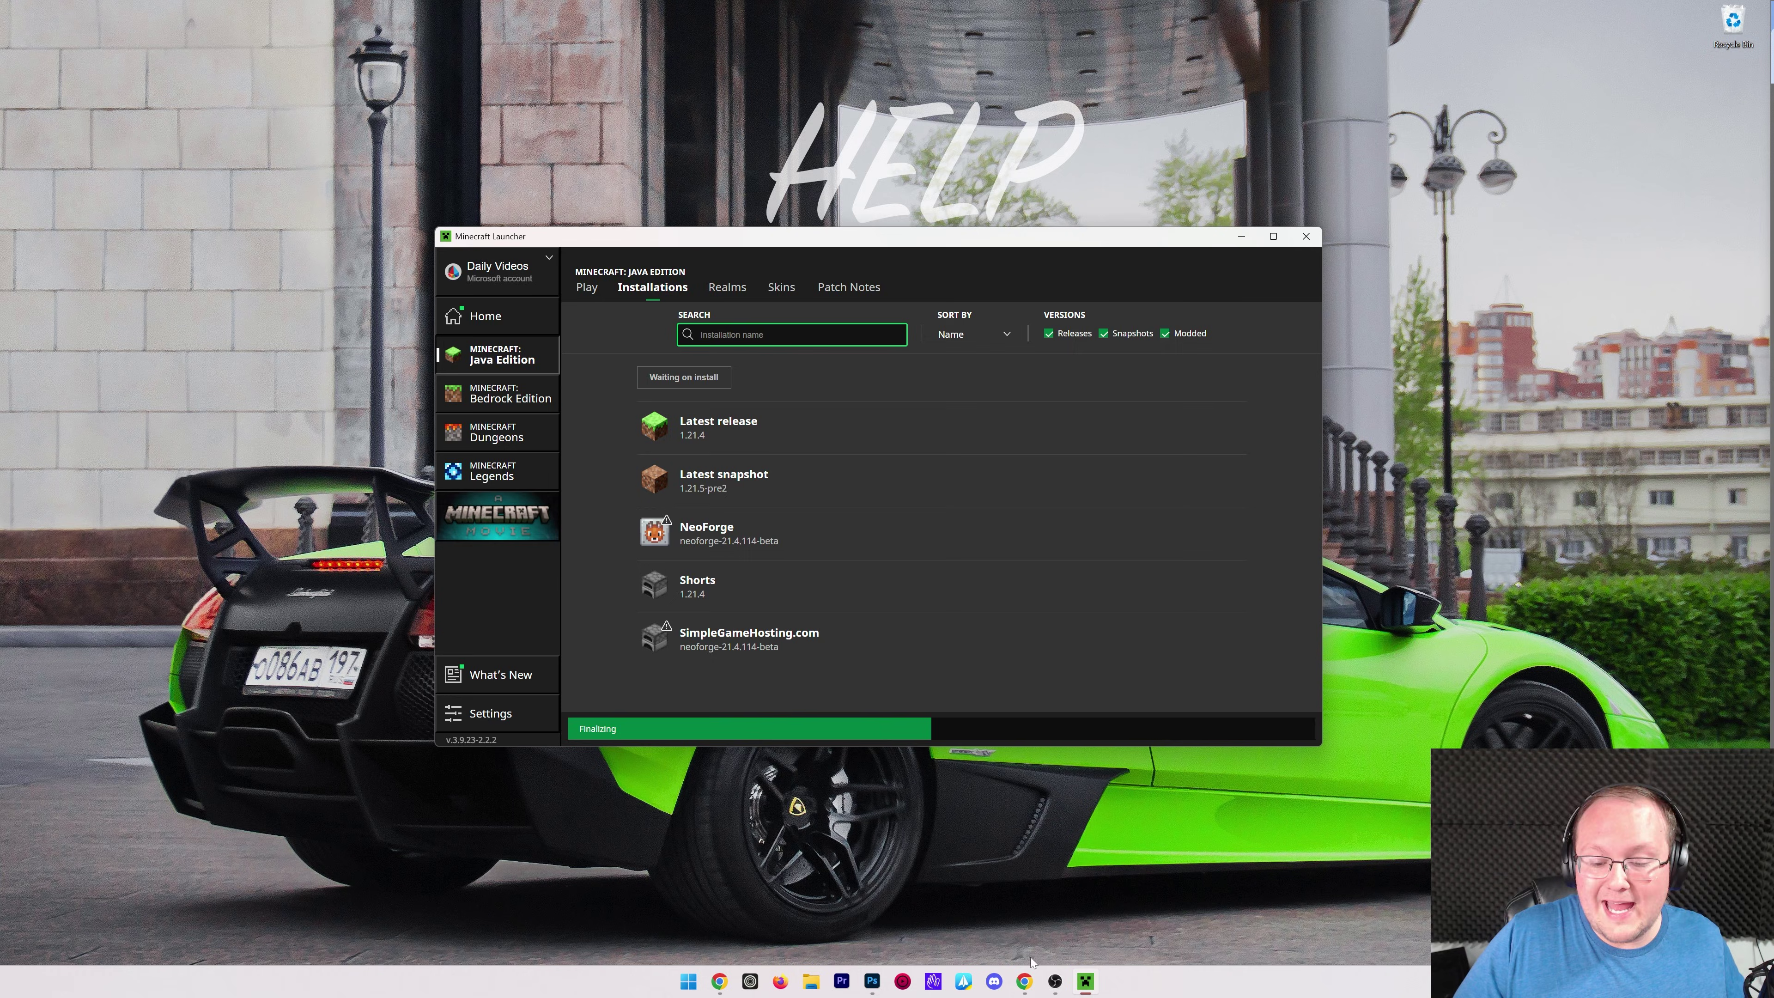
- Switch to Chrome and look over the Minecraft mod listings on CurseForge and Modrinth
{"action": "left_click", "coordinate": [1039, 981]}
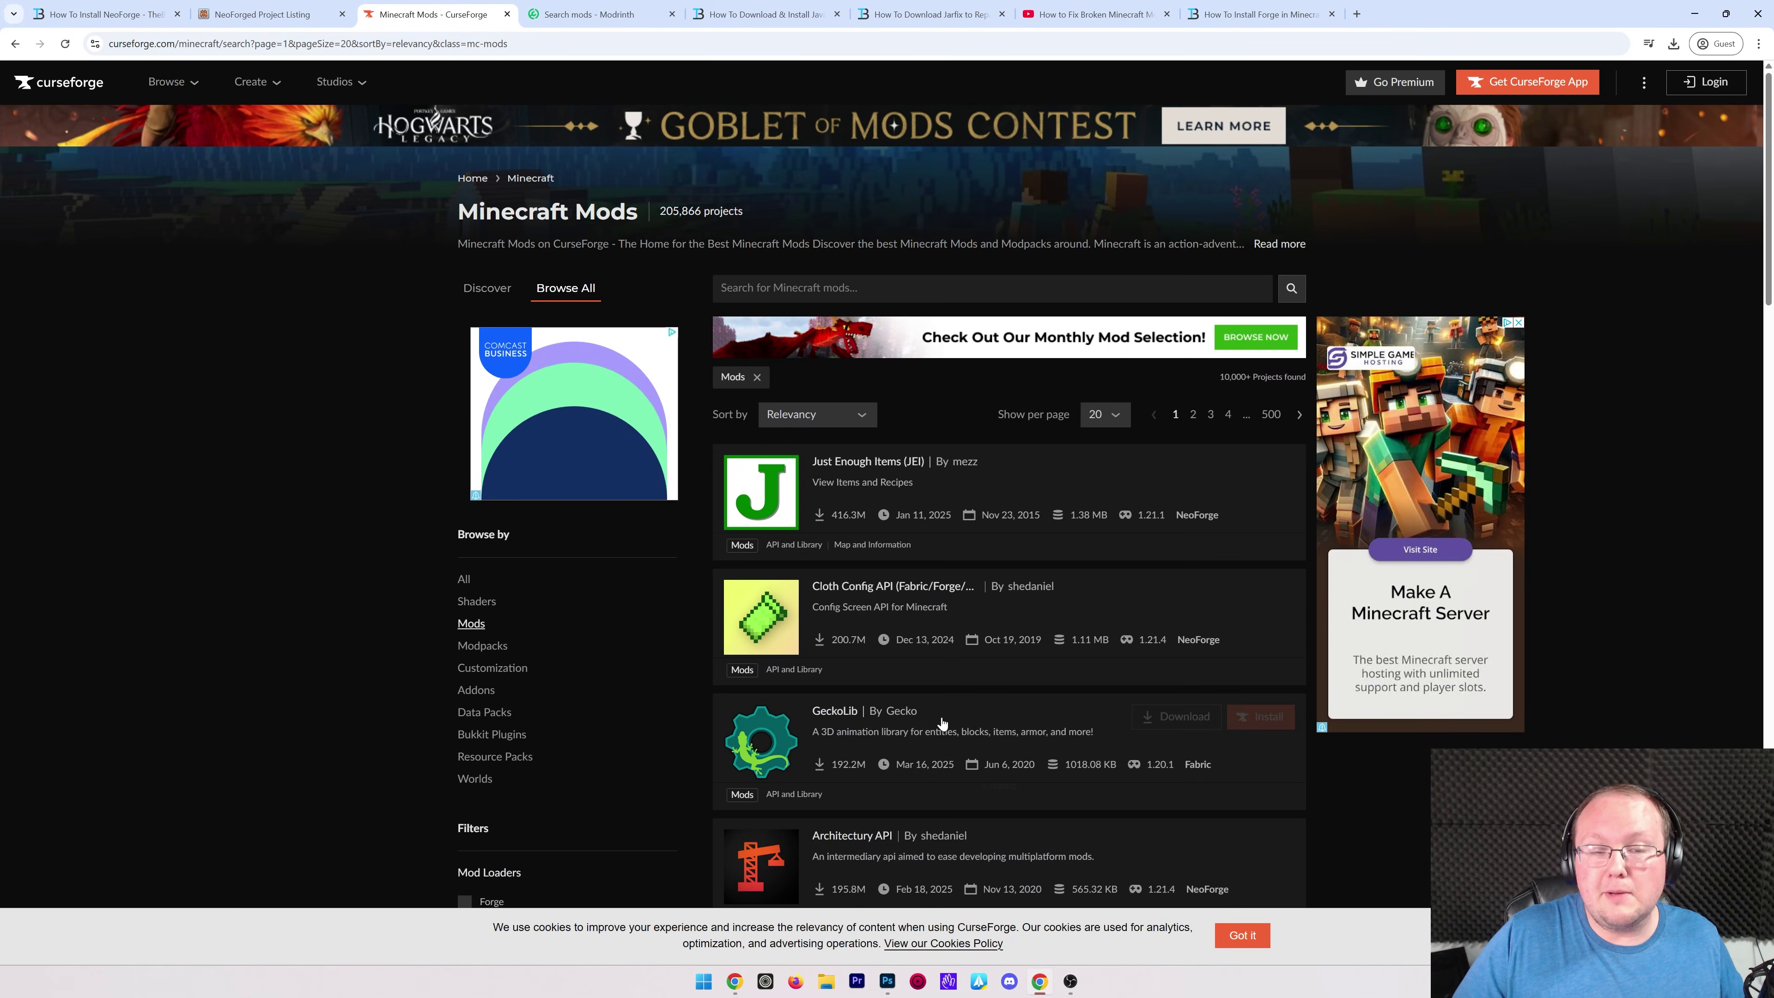
{"action": "left_click", "coordinate": [611, 21]}
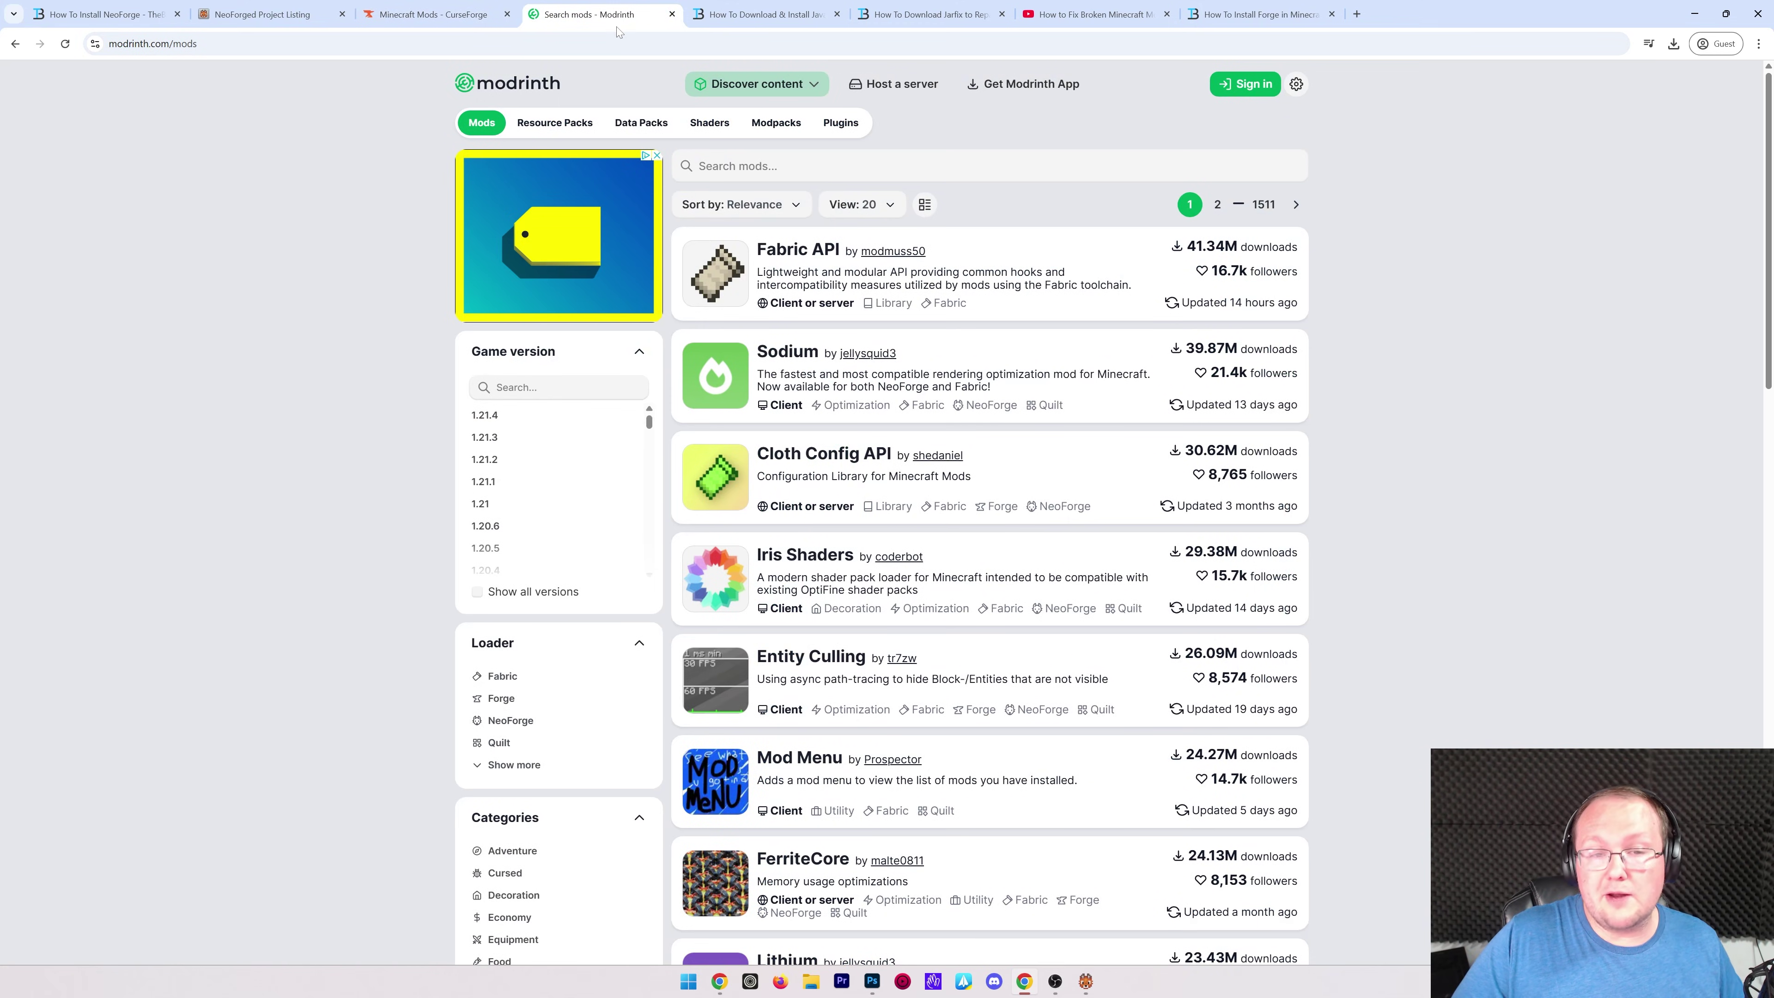
{"action": "left_click", "coordinate": [472, 28]}
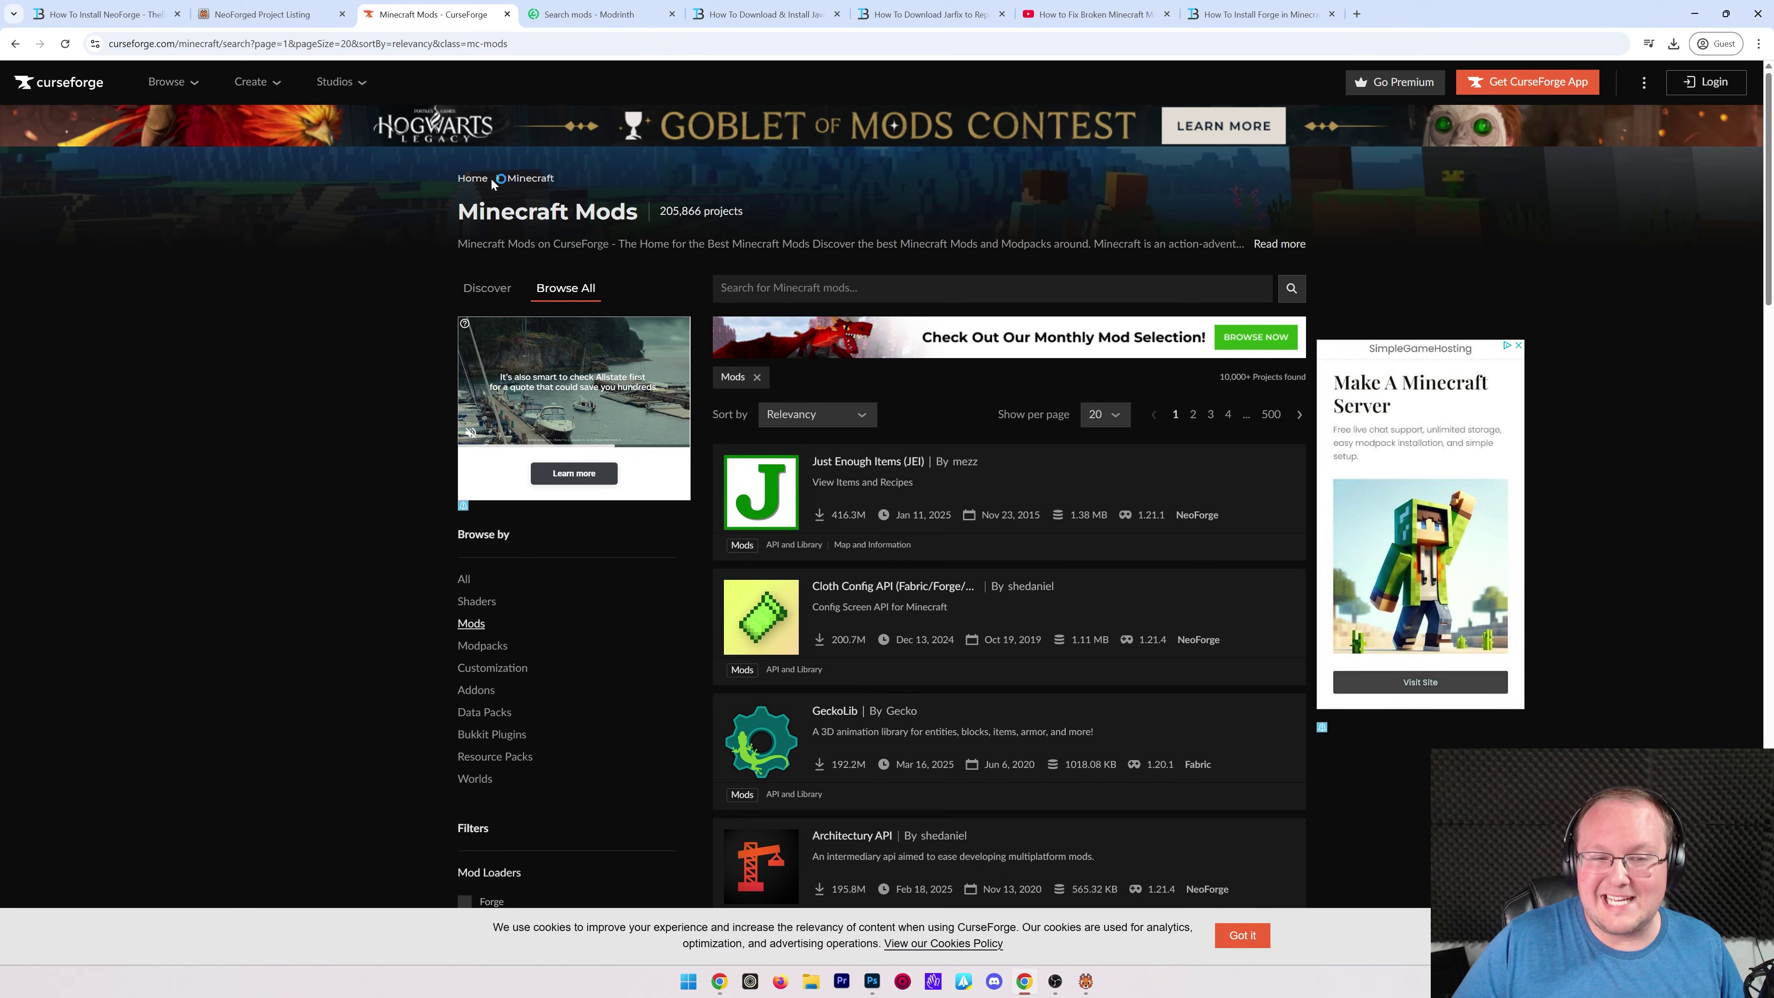
- Filter the CurseForge mod list to the NeoForge mod loader and game version 1.21.4
{"action": "scroll", "coordinate": [928, 278], "scroll_direction": "down", "scroll_amount": 5}
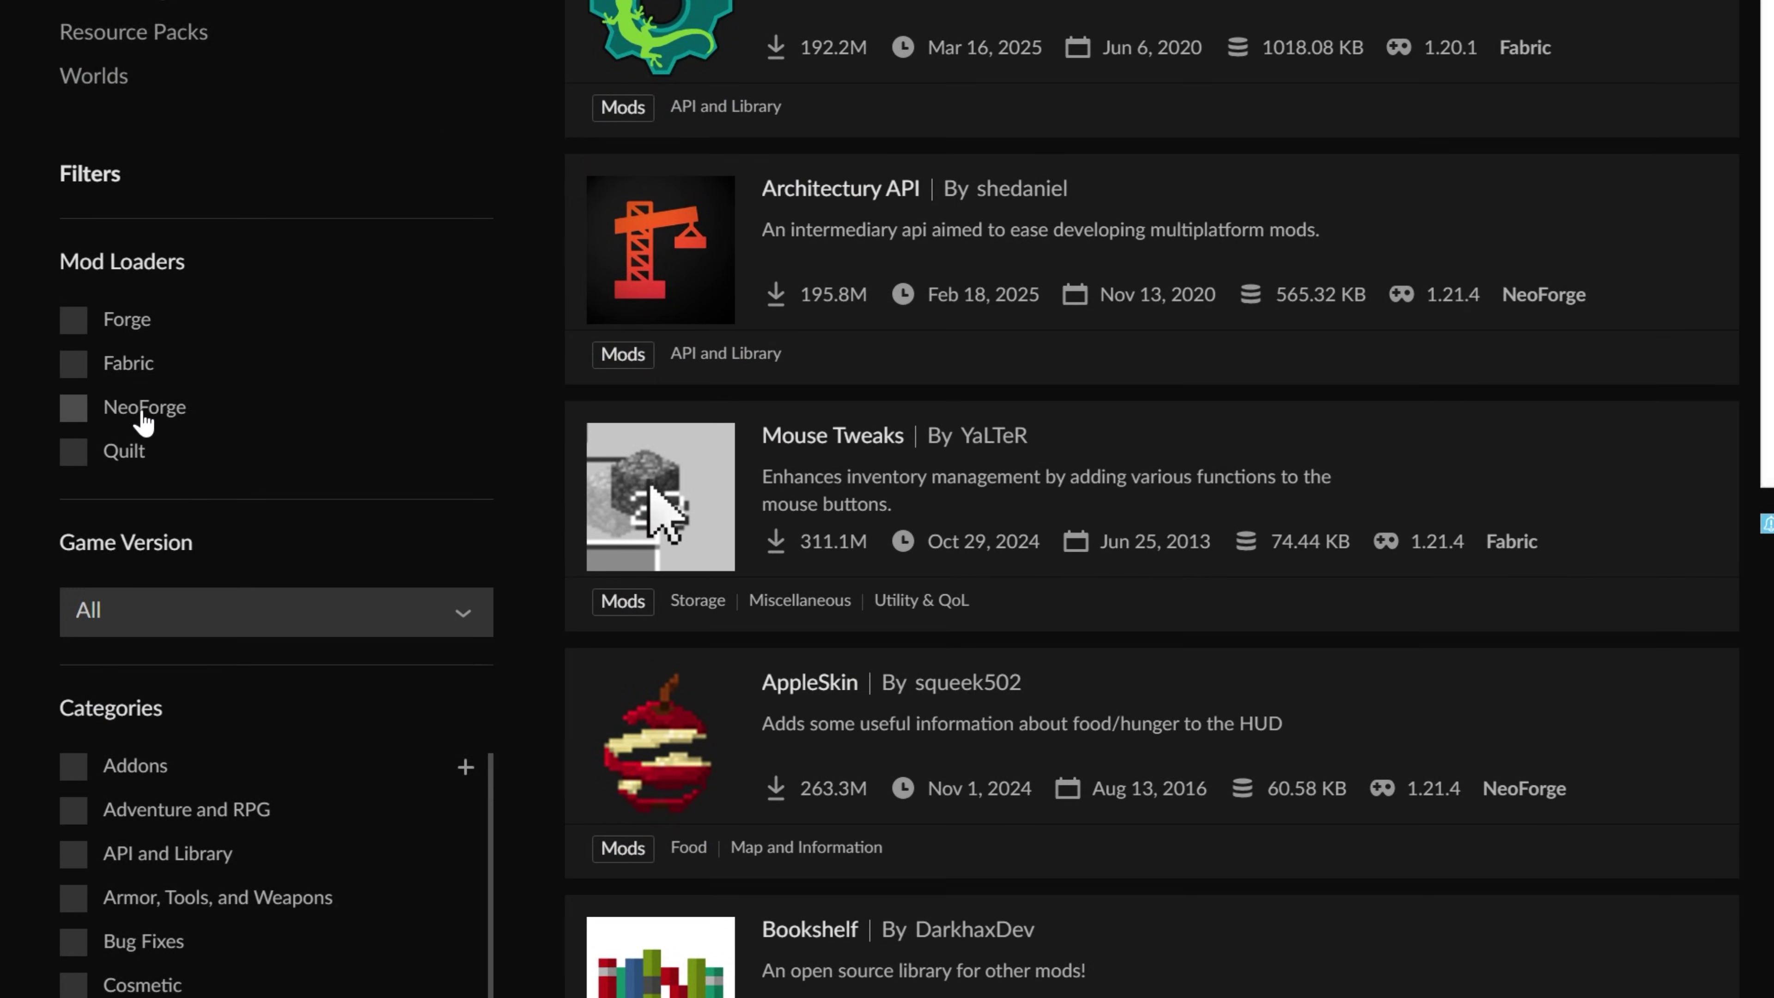
{"action": "left_click", "coordinate": [143, 419]}
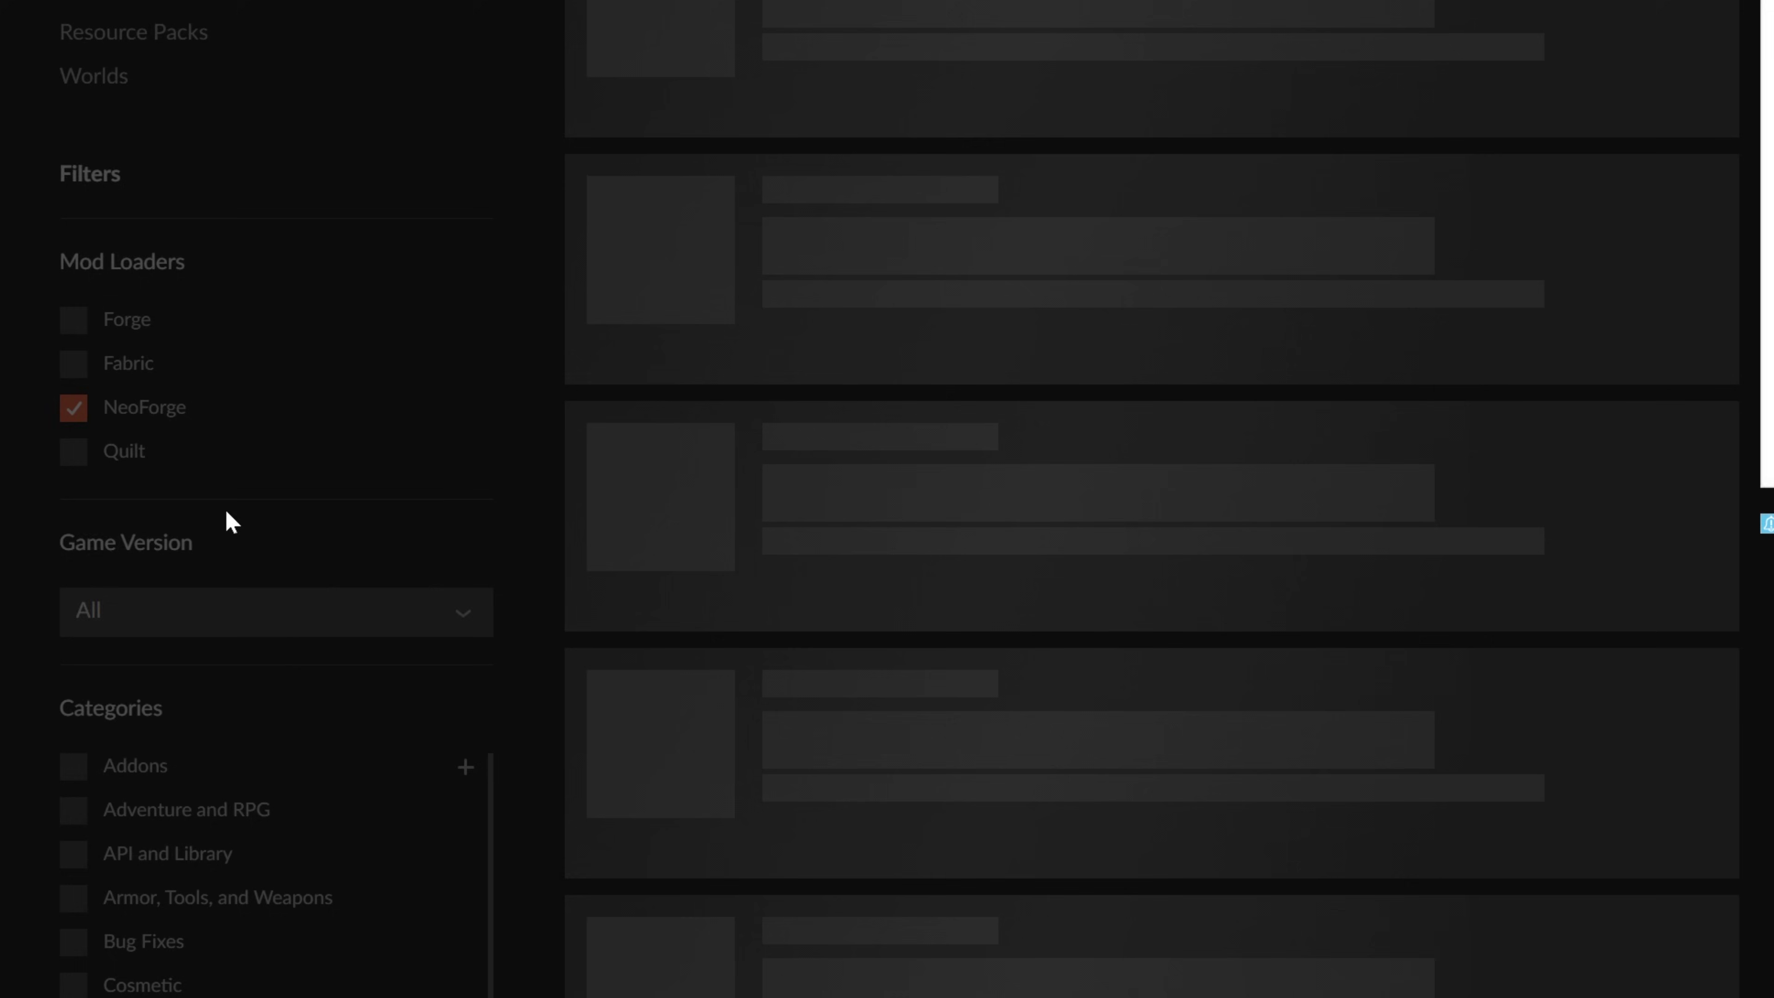
{"action": "left_click", "coordinate": [245, 601]}
{"action": "left_click", "coordinate": [223, 642]}
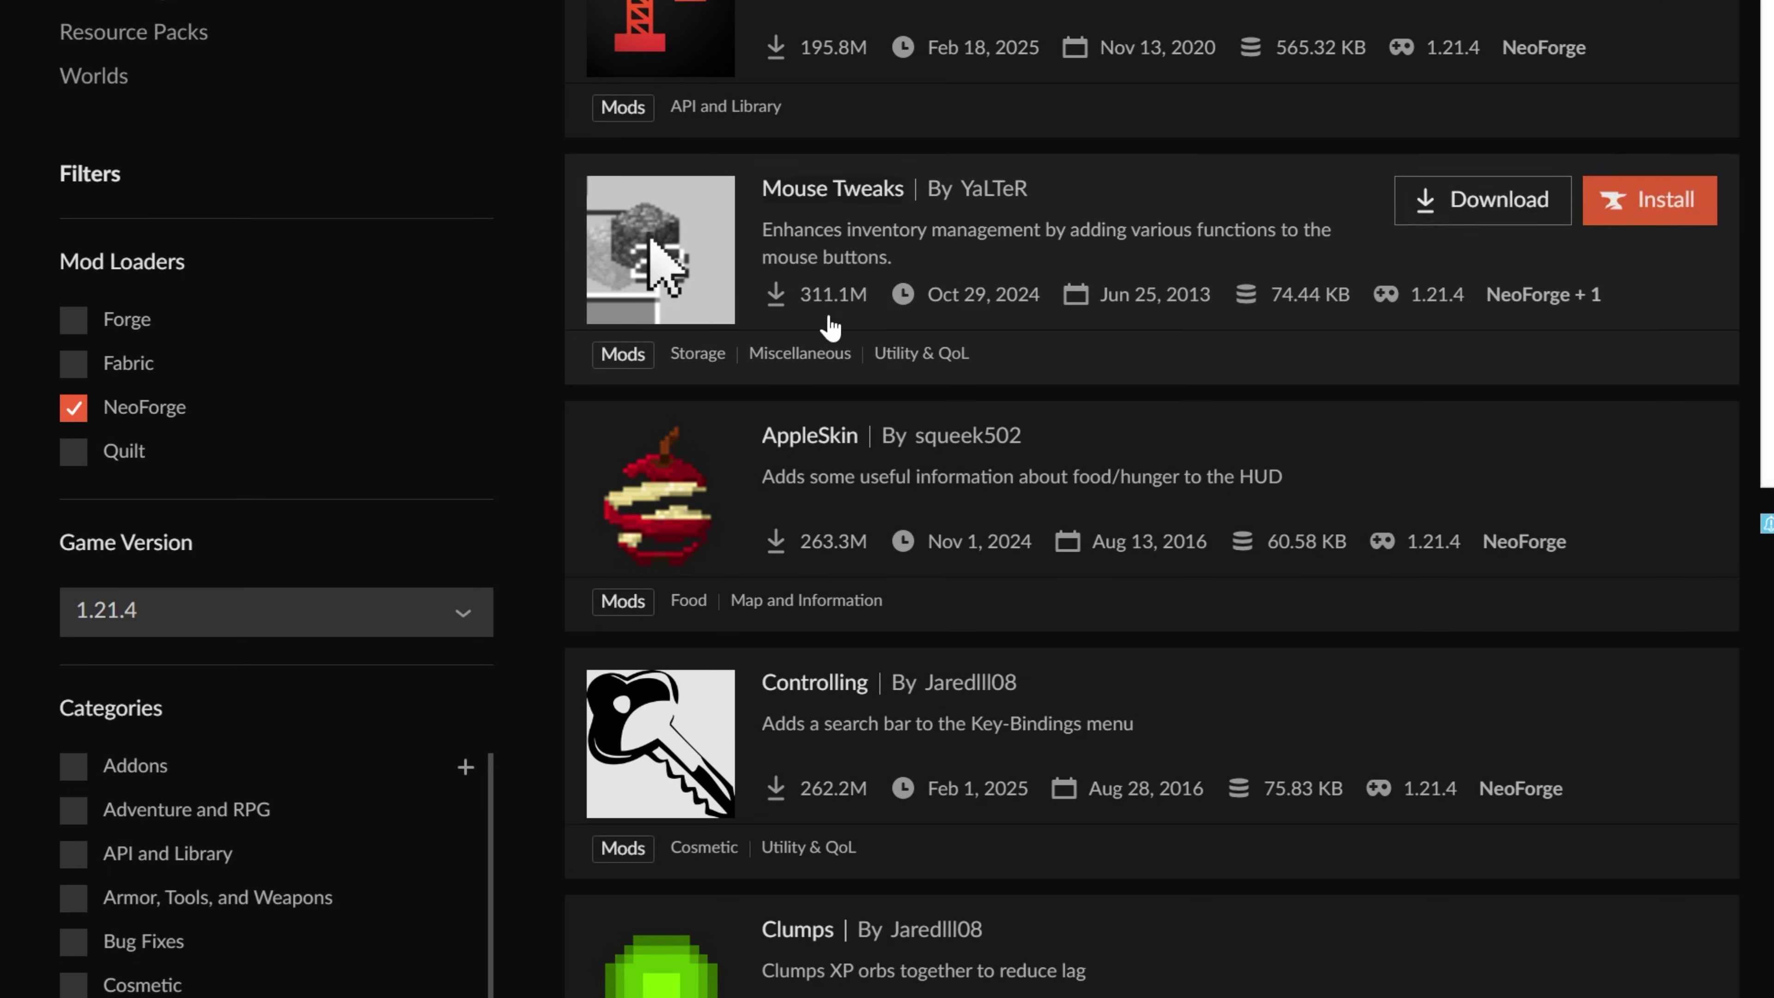
- Browse the filtered mod list for Waystones and open that mod's file list
{"action": "scroll", "coordinate": [781, 503], "scroll_direction": "up", "scroll_amount": 10}
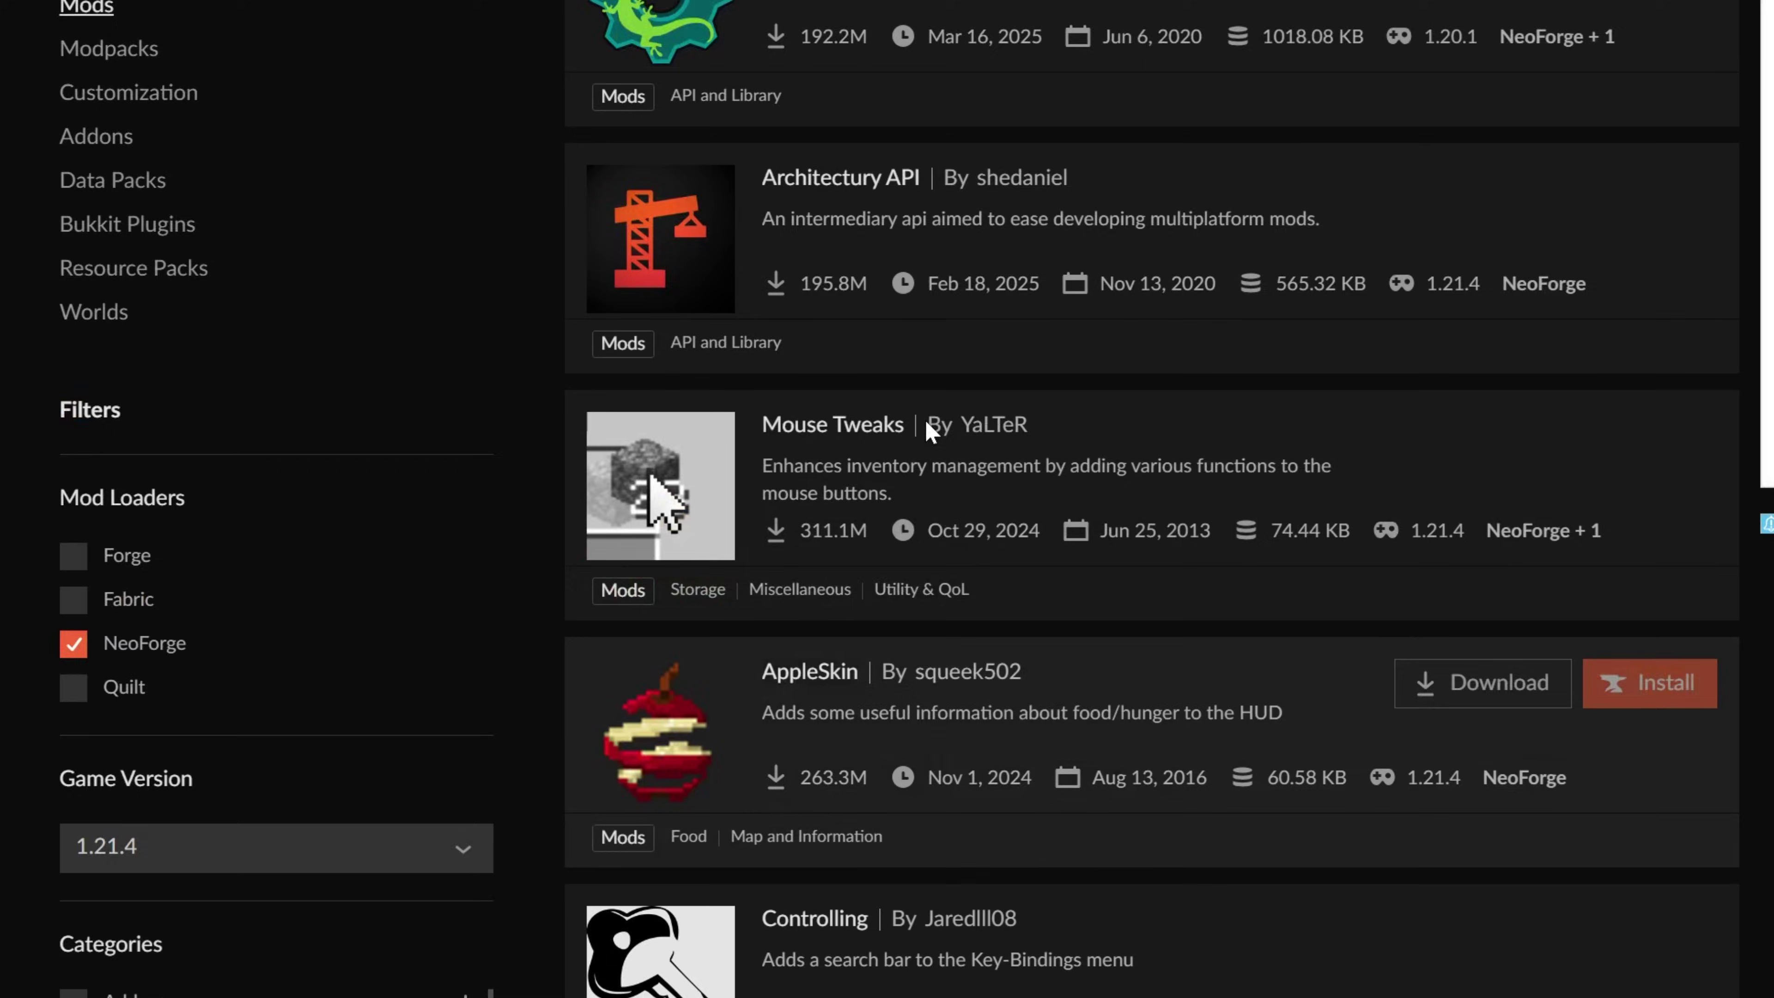
{"action": "scroll", "coordinate": [1049, 396], "scroll_direction": "down", "scroll_amount": 15}
{"action": "scroll", "coordinate": [1074, 429], "scroll_direction": "down", "scroll_amount": 12}
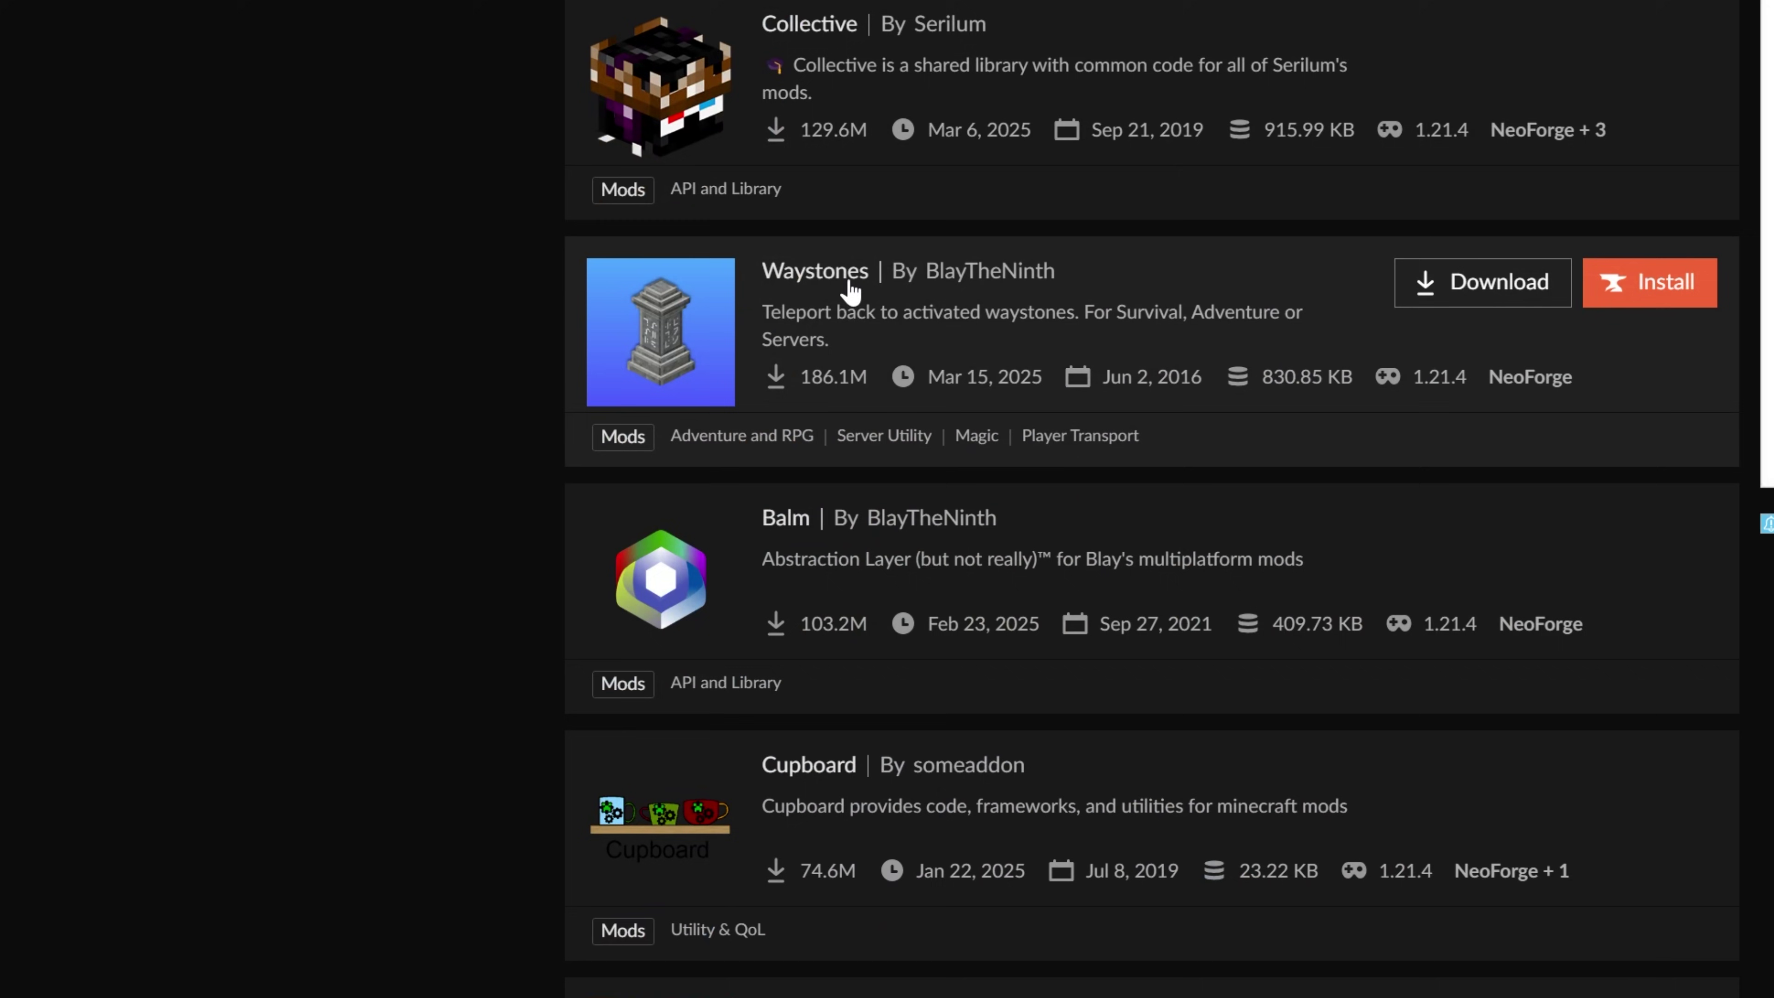
{"action": "left_click", "coordinate": [852, 286]}
{"action": "left_click", "coordinate": [370, 268]}
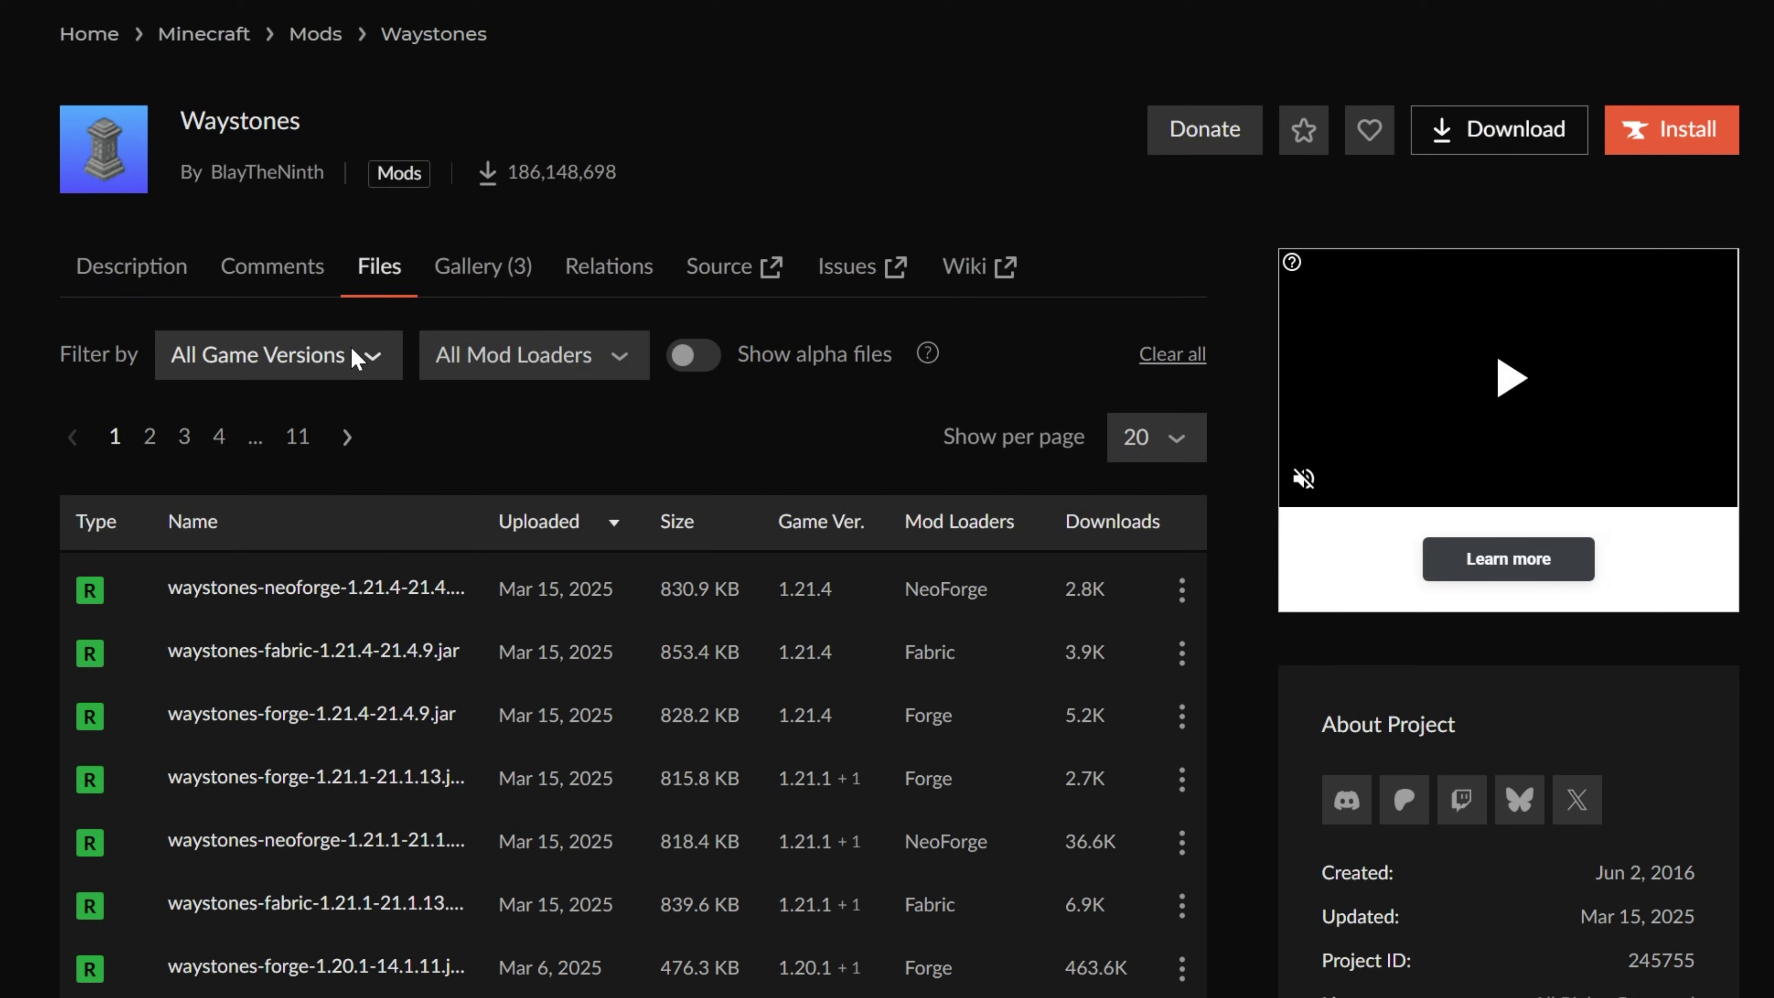
- Filter the Waystones files to version 1.21.4 and NeoForge, and open the details of the newest file
{"action": "left_click", "coordinate": [351, 345]}
{"action": "left_click", "coordinate": [302, 444]}
{"action": "left_click", "coordinate": [499, 367]}
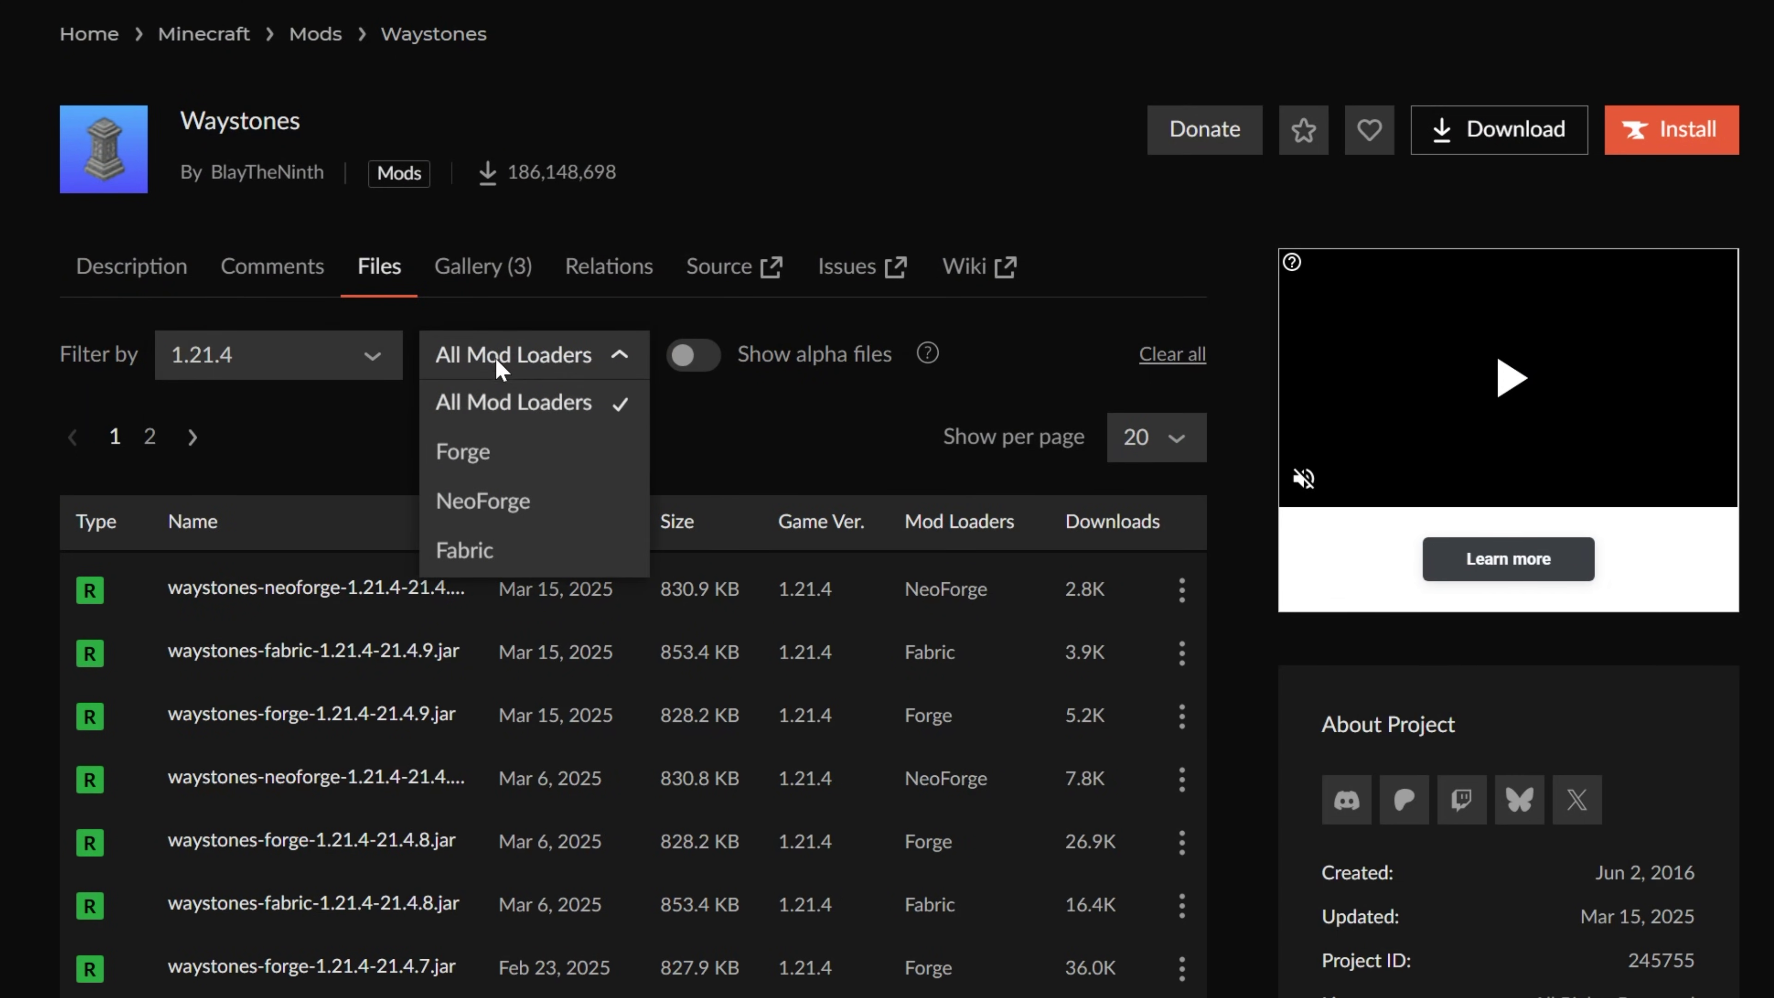
{"action": "left_click", "coordinate": [482, 502]}
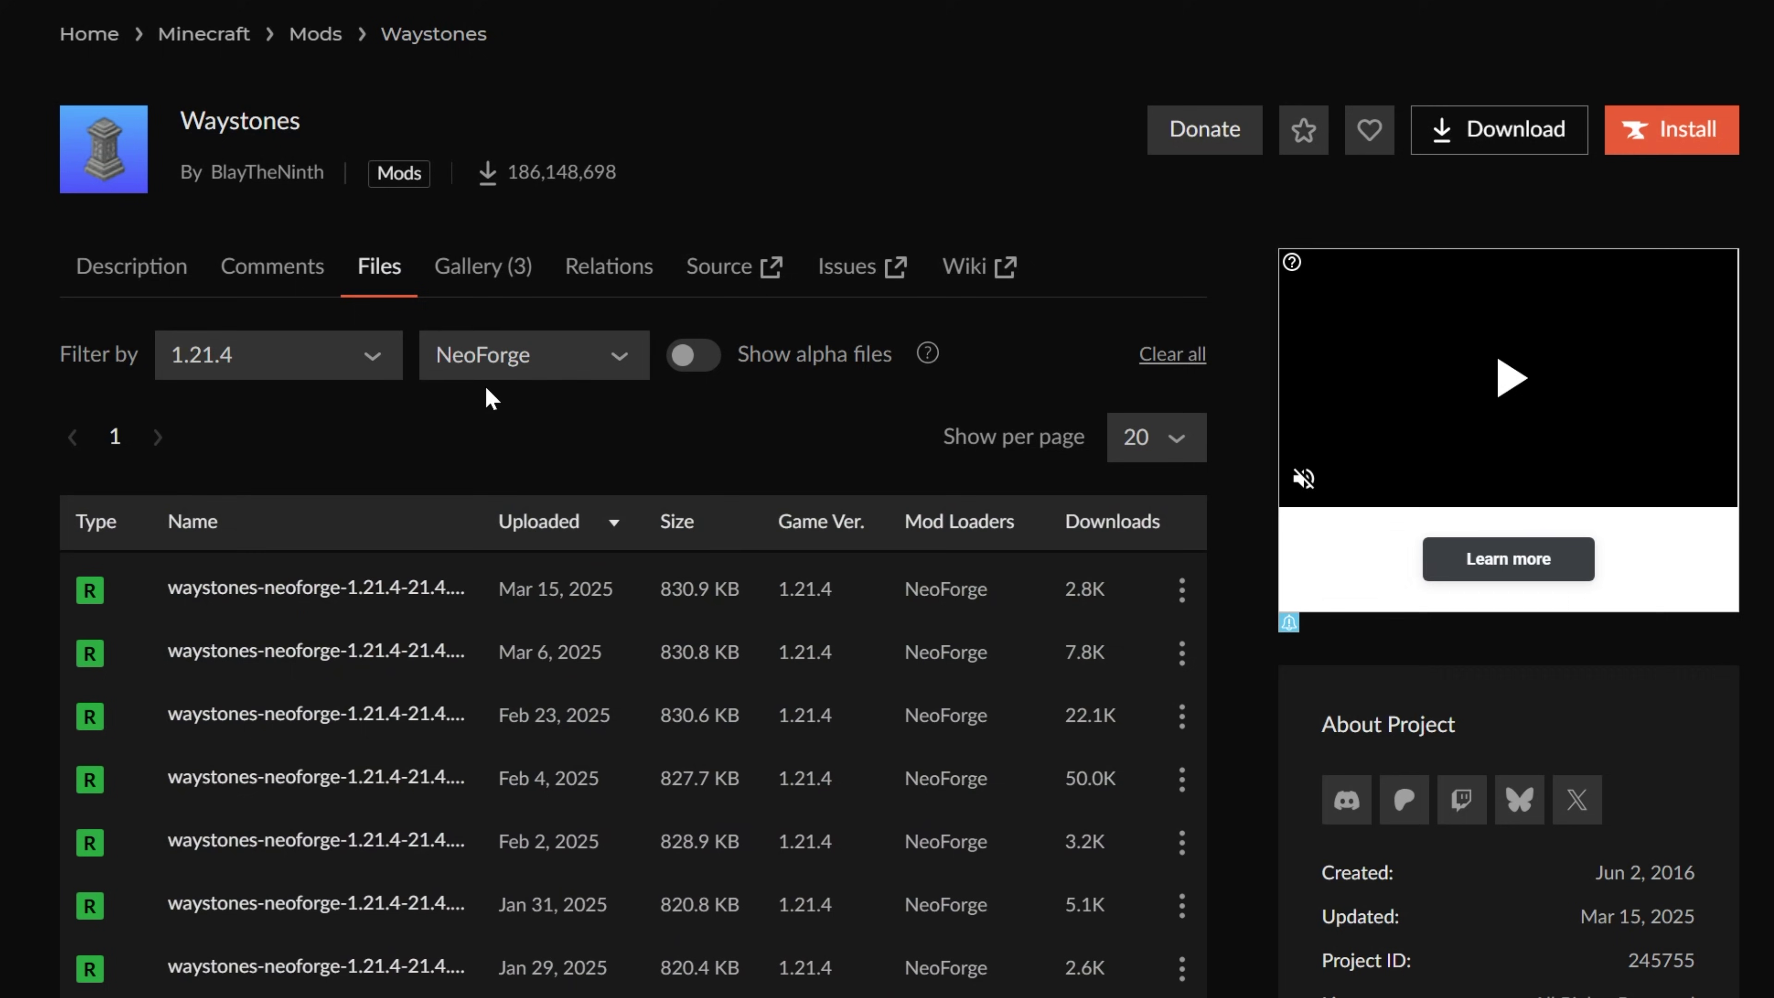
{"action": "left_click", "coordinate": [1182, 589]}
{"action": "left_click", "coordinate": [508, 602]}
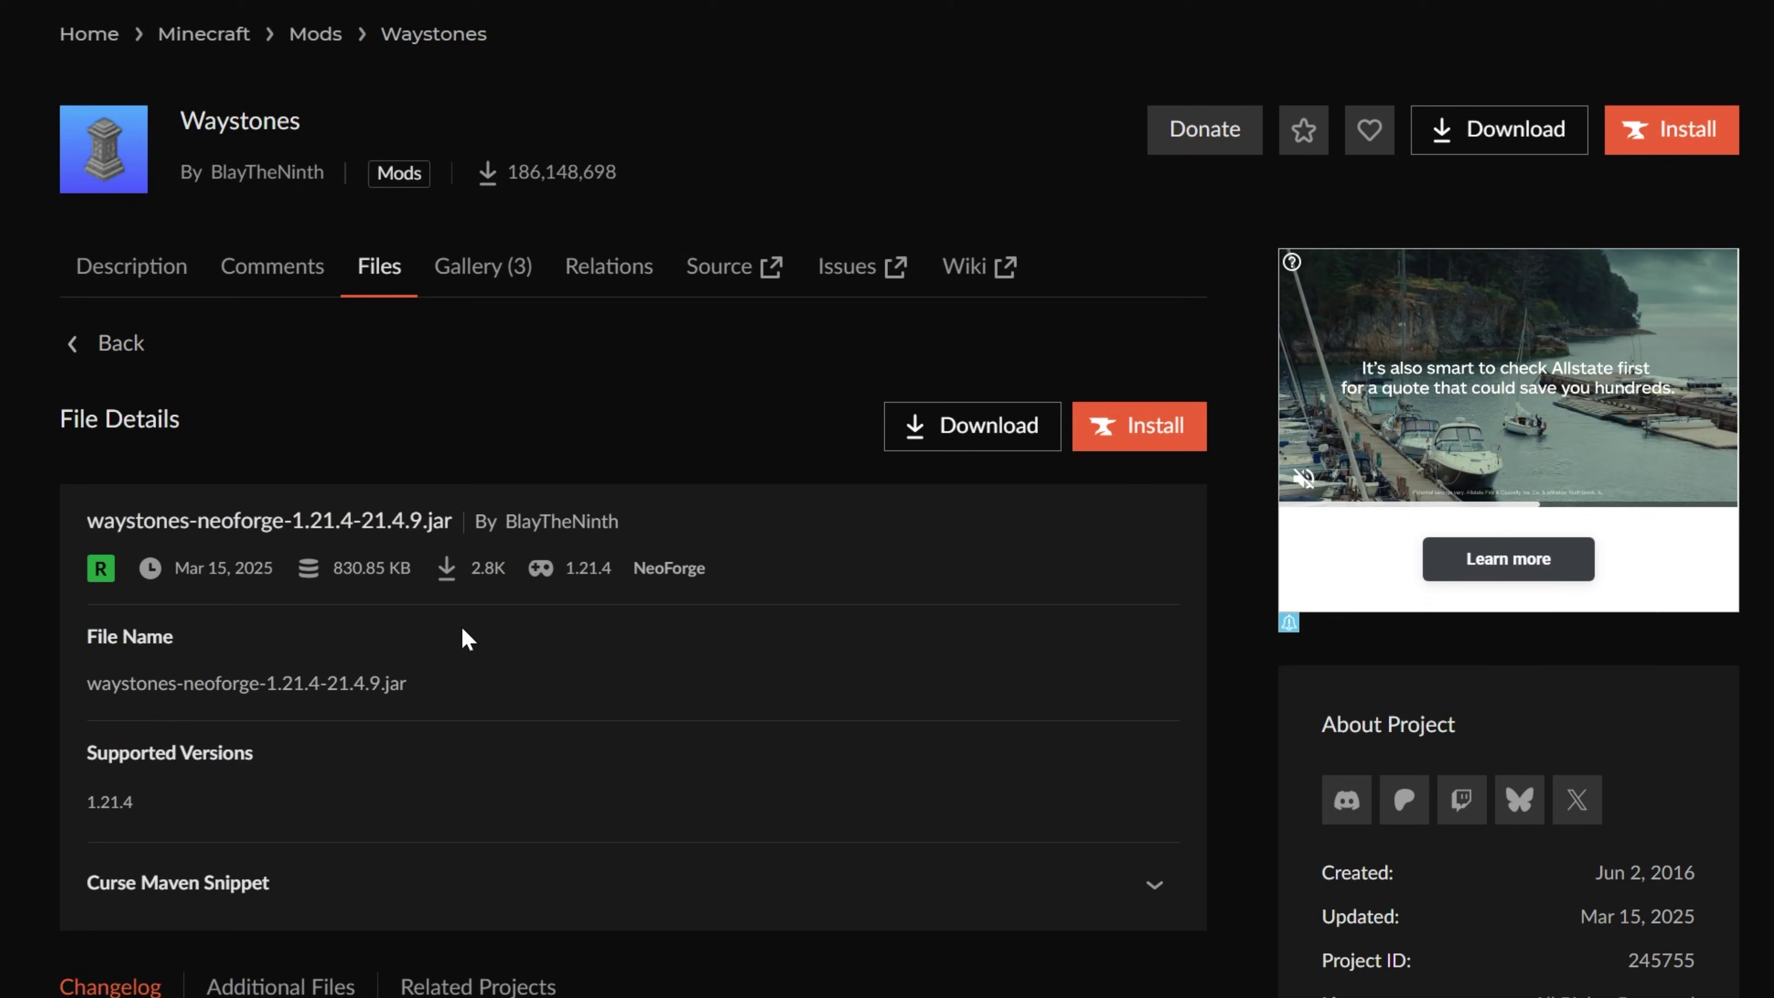
- Open the required Balm dependency from the file's related projects in a new tab, and download waystones-neoforge-1.21.4-21.4.9.jar
{"action": "scroll", "coordinate": [503, 545], "scroll_direction": "down", "scroll_amount": 4}
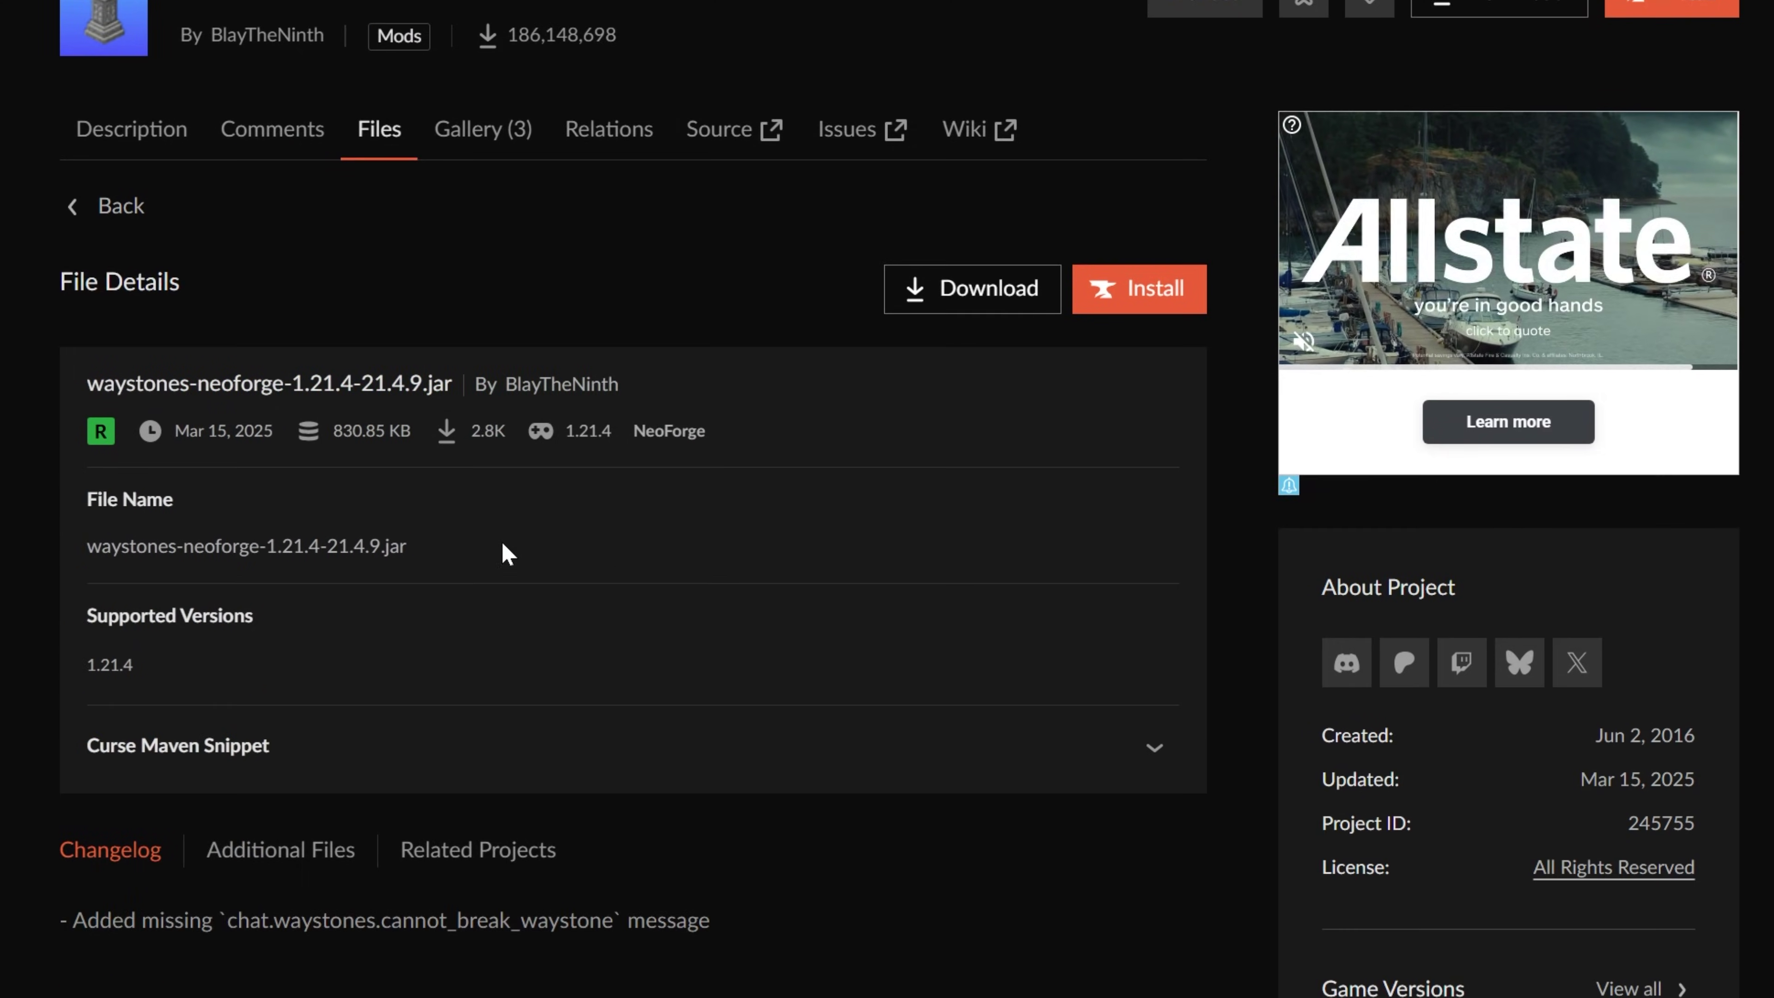
{"action": "left_click", "coordinate": [516, 709]}
{"action": "scroll", "coordinate": [594, 671], "scroll_direction": "down", "scroll_amount": 8}
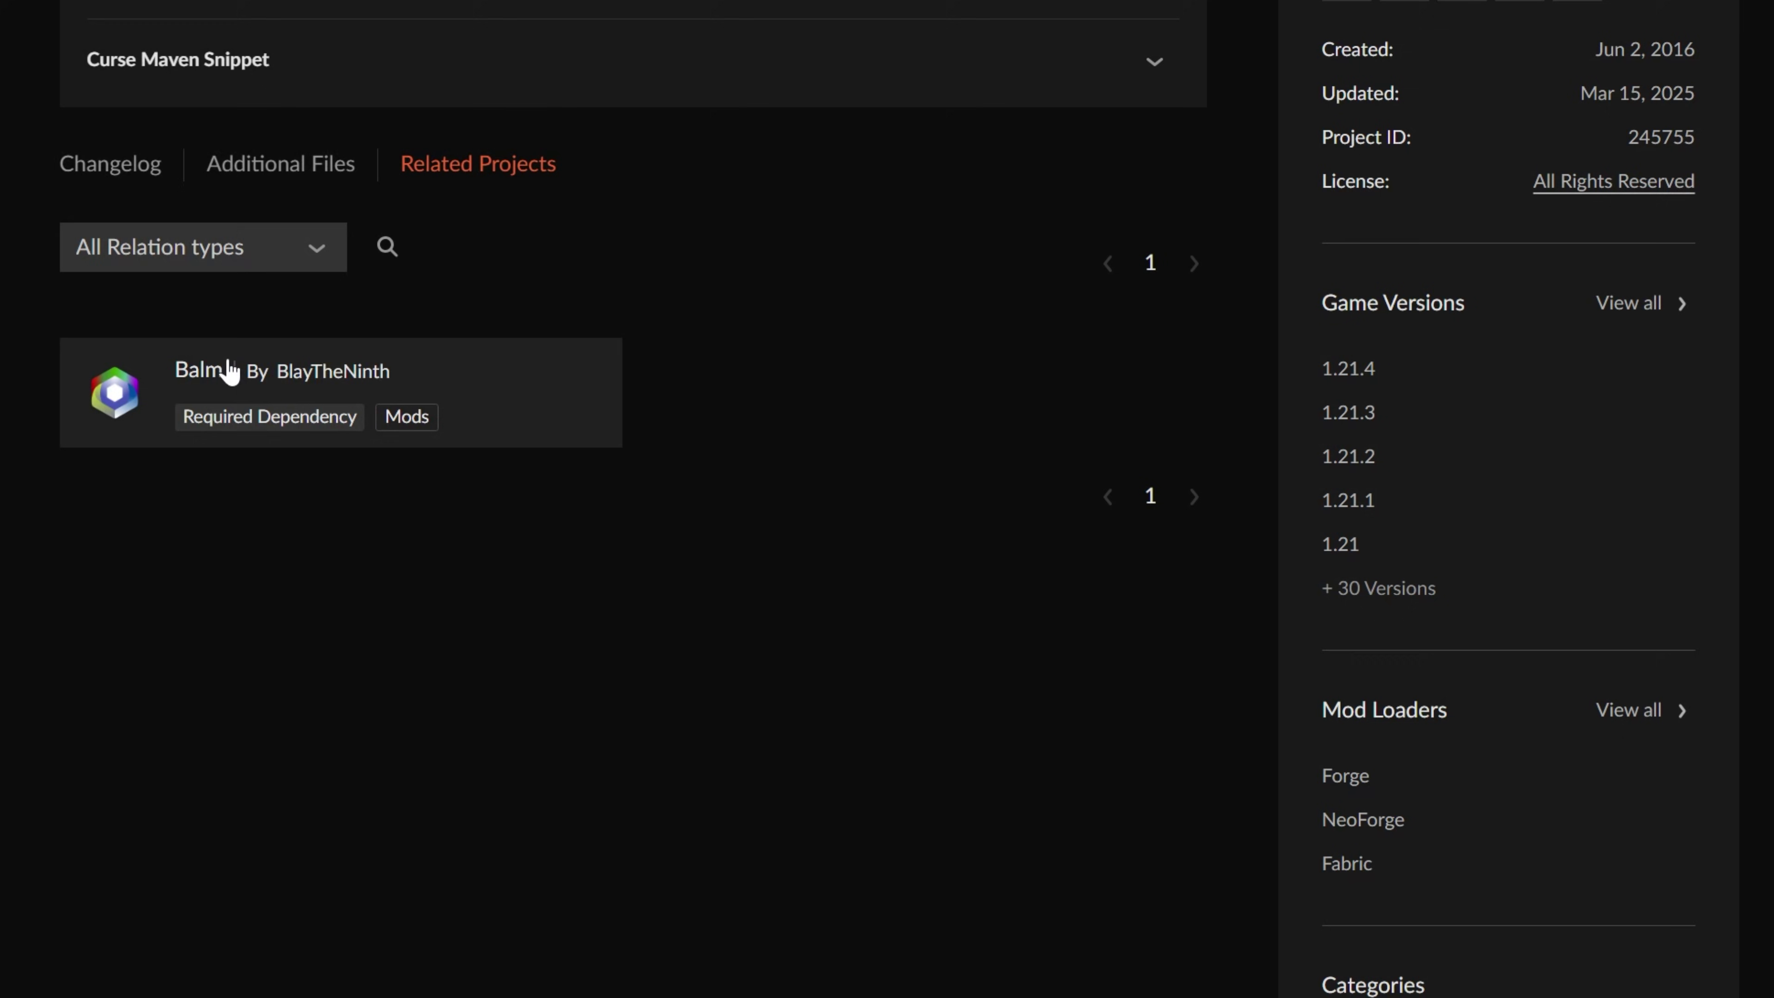
{"action": "scroll", "coordinate": [963, 231], "scroll_direction": "up", "scroll_amount": 8}
{"action": "left_click", "coordinate": [986, 301]}
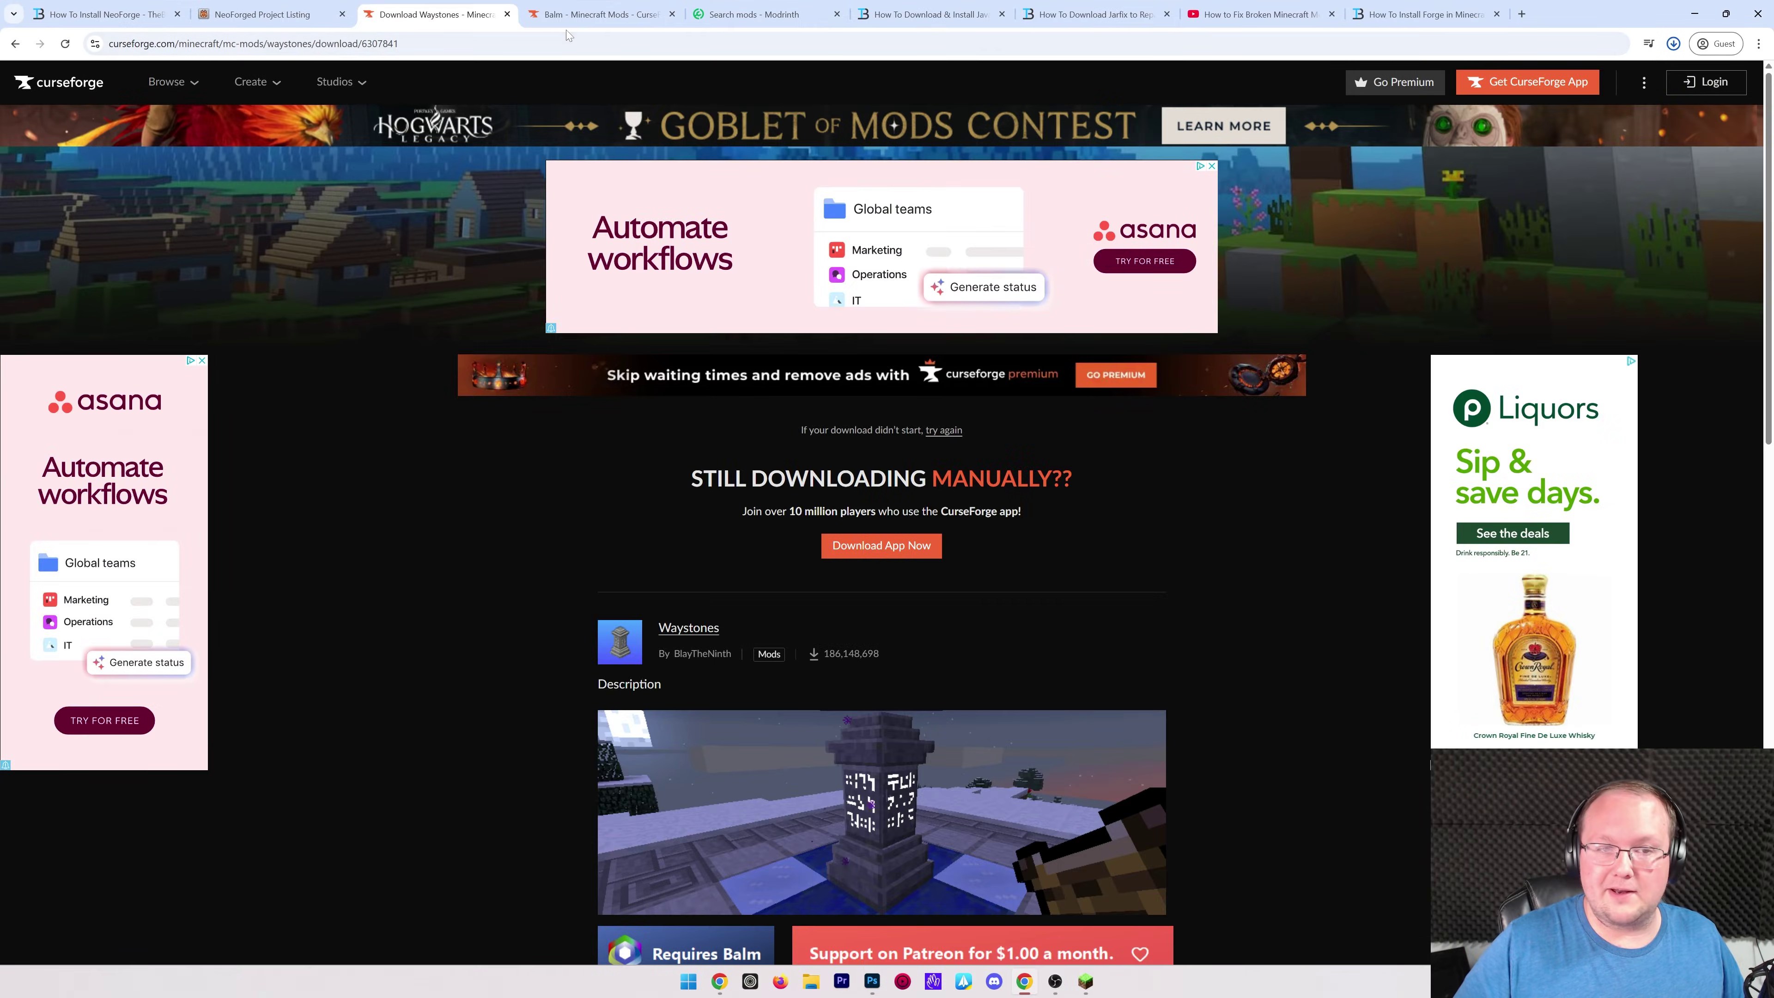
- Open Balm's file list on CurseForge and filter it to game version 1.21.4 and the NeoForge mod loader
{"action": "left_click", "coordinate": [594, 14]}
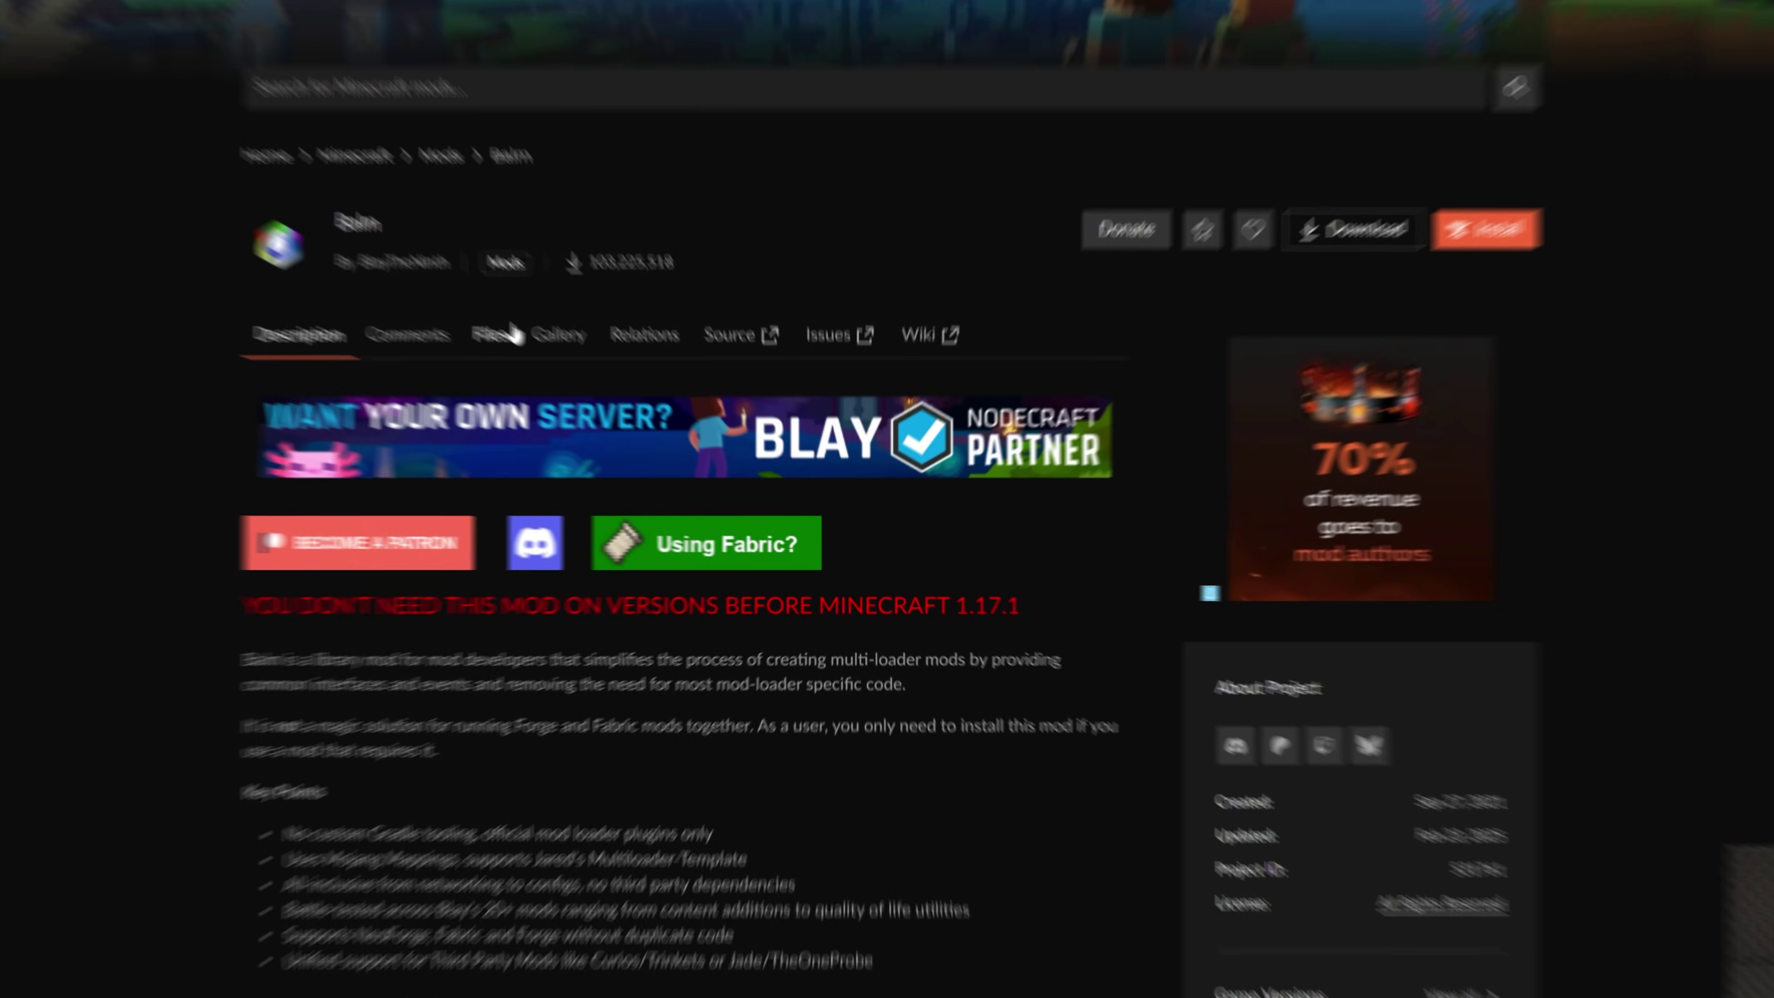
{"action": "left_click", "coordinate": [619, 413]}
{"action": "left_click", "coordinate": [222, 360]}
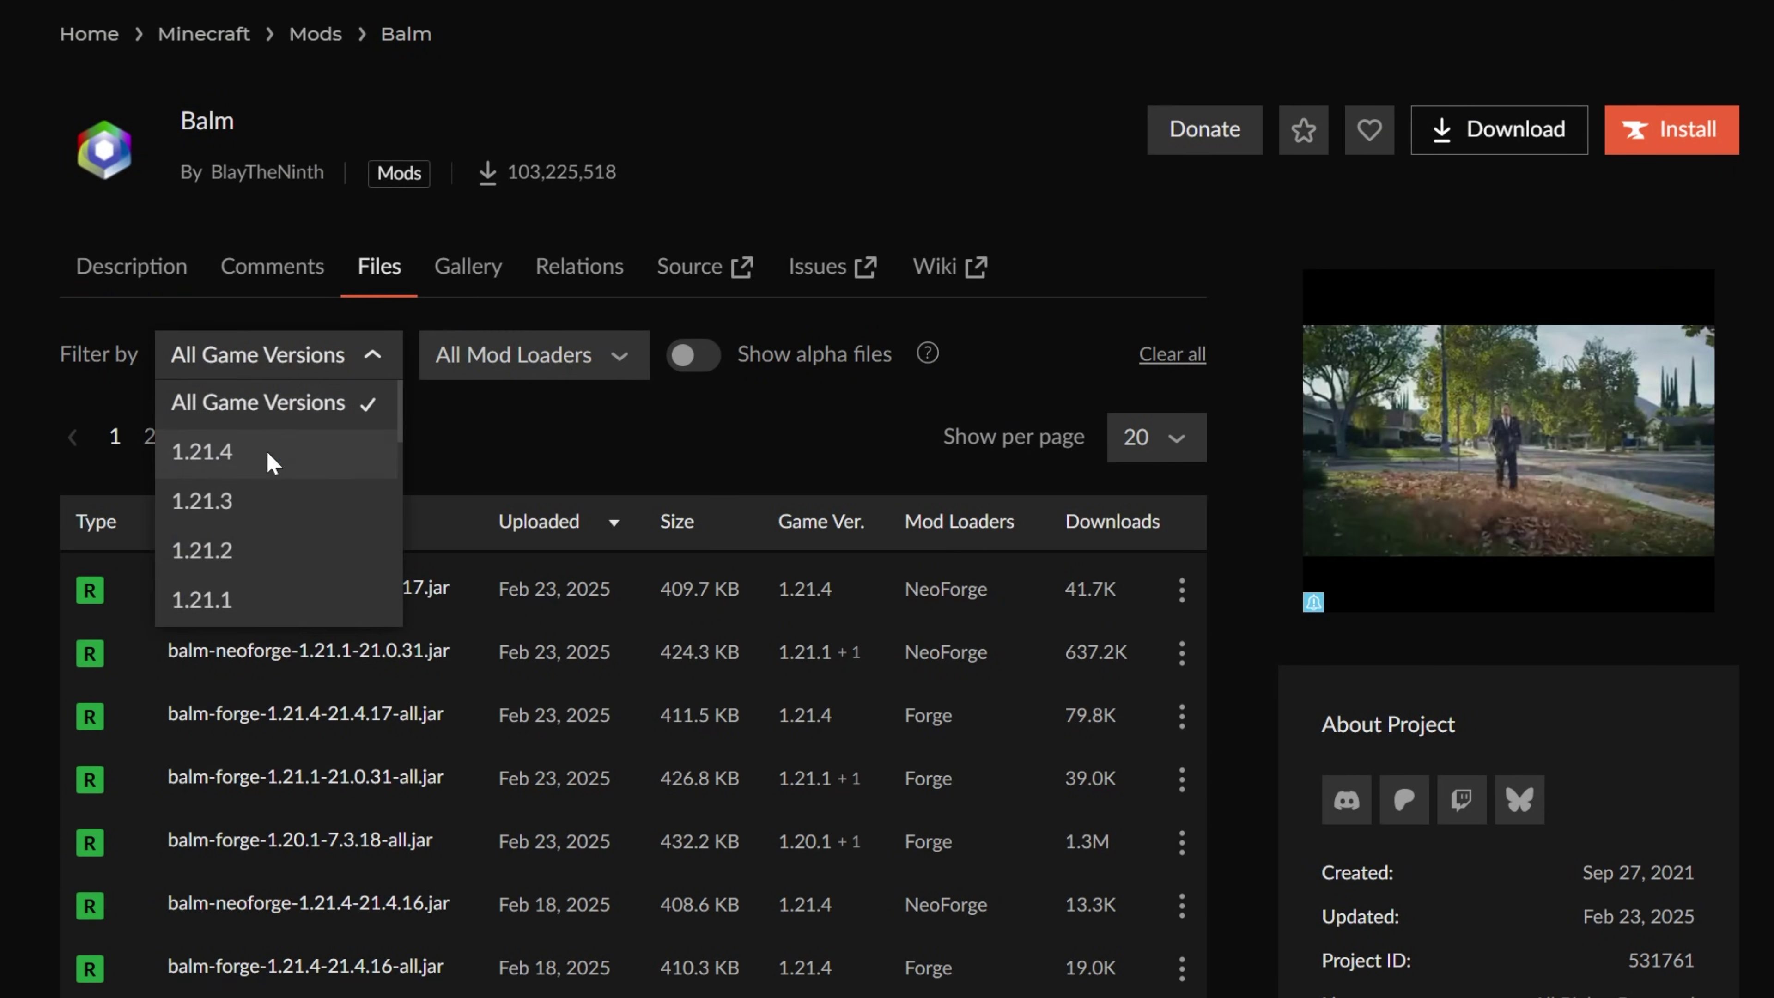
{"action": "left_click", "coordinate": [210, 455]}
{"action": "left_click", "coordinate": [482, 373]}
{"action": "left_click", "coordinate": [489, 498]}
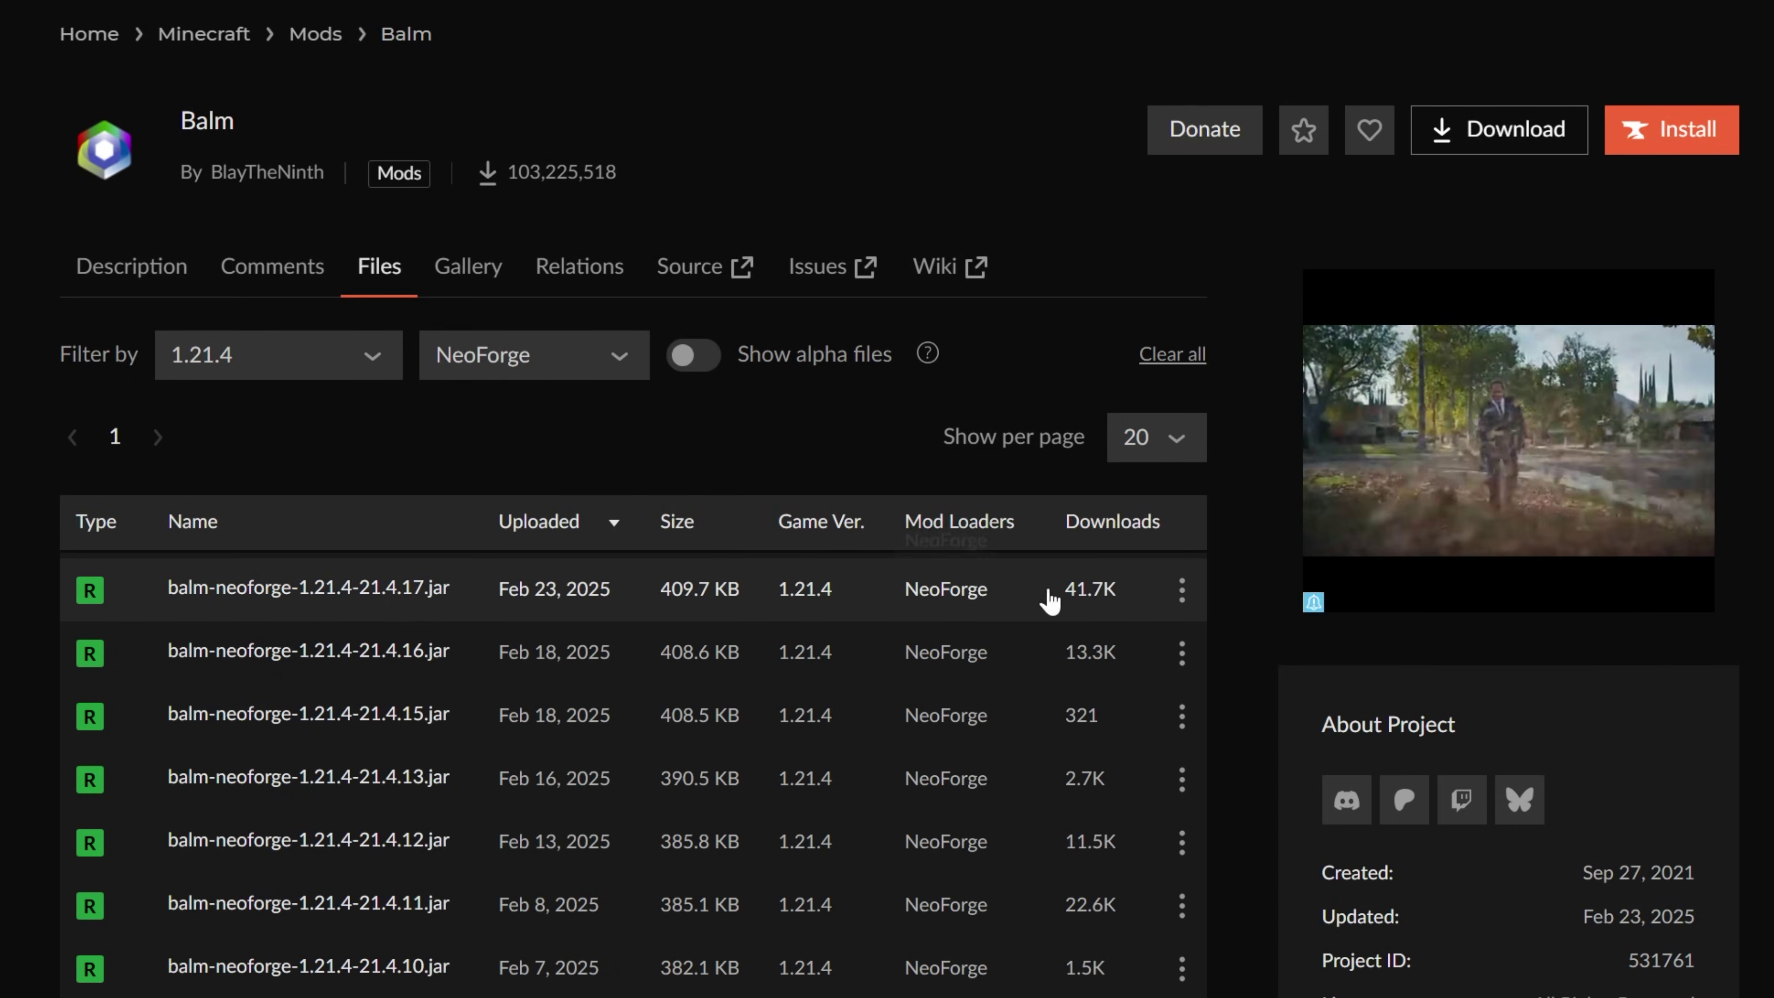
- Download balm-neoforge-1.21.4-21.4.17.jar and save it to the Downloads folder
{"action": "left_click", "coordinate": [1178, 589]}
{"action": "left_click", "coordinate": [1187, 702]}
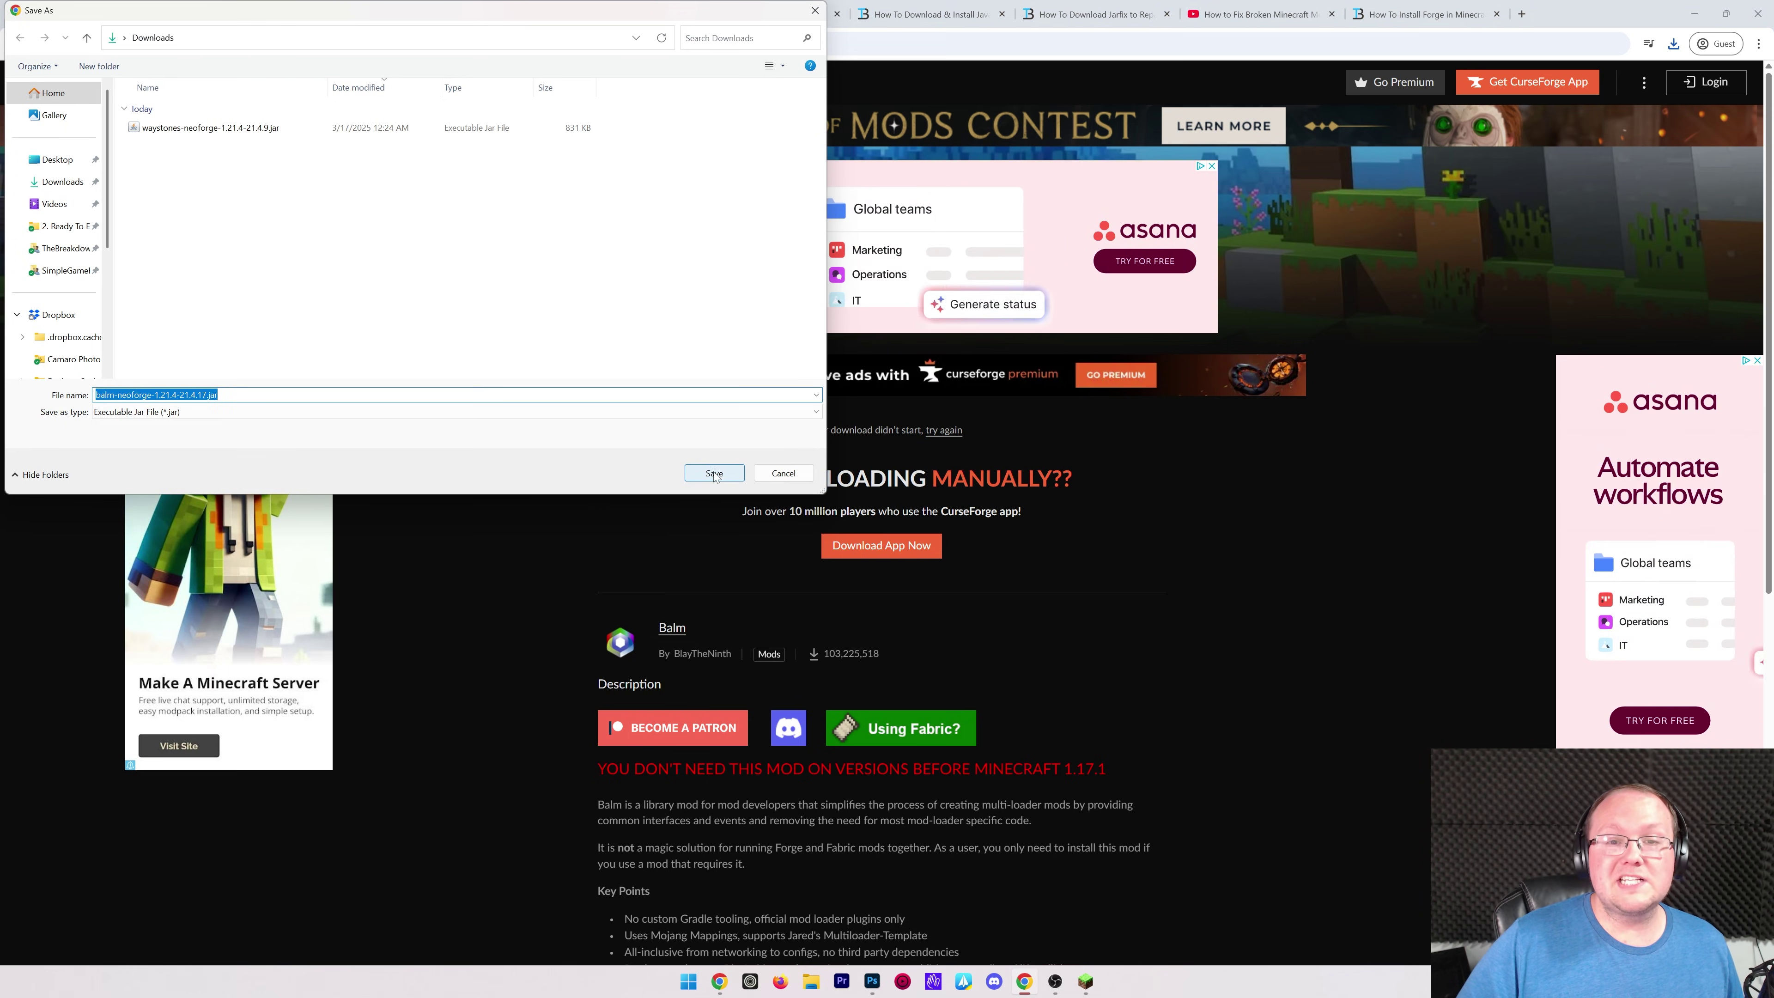
{"action": "left_click", "coordinate": [714, 473]}
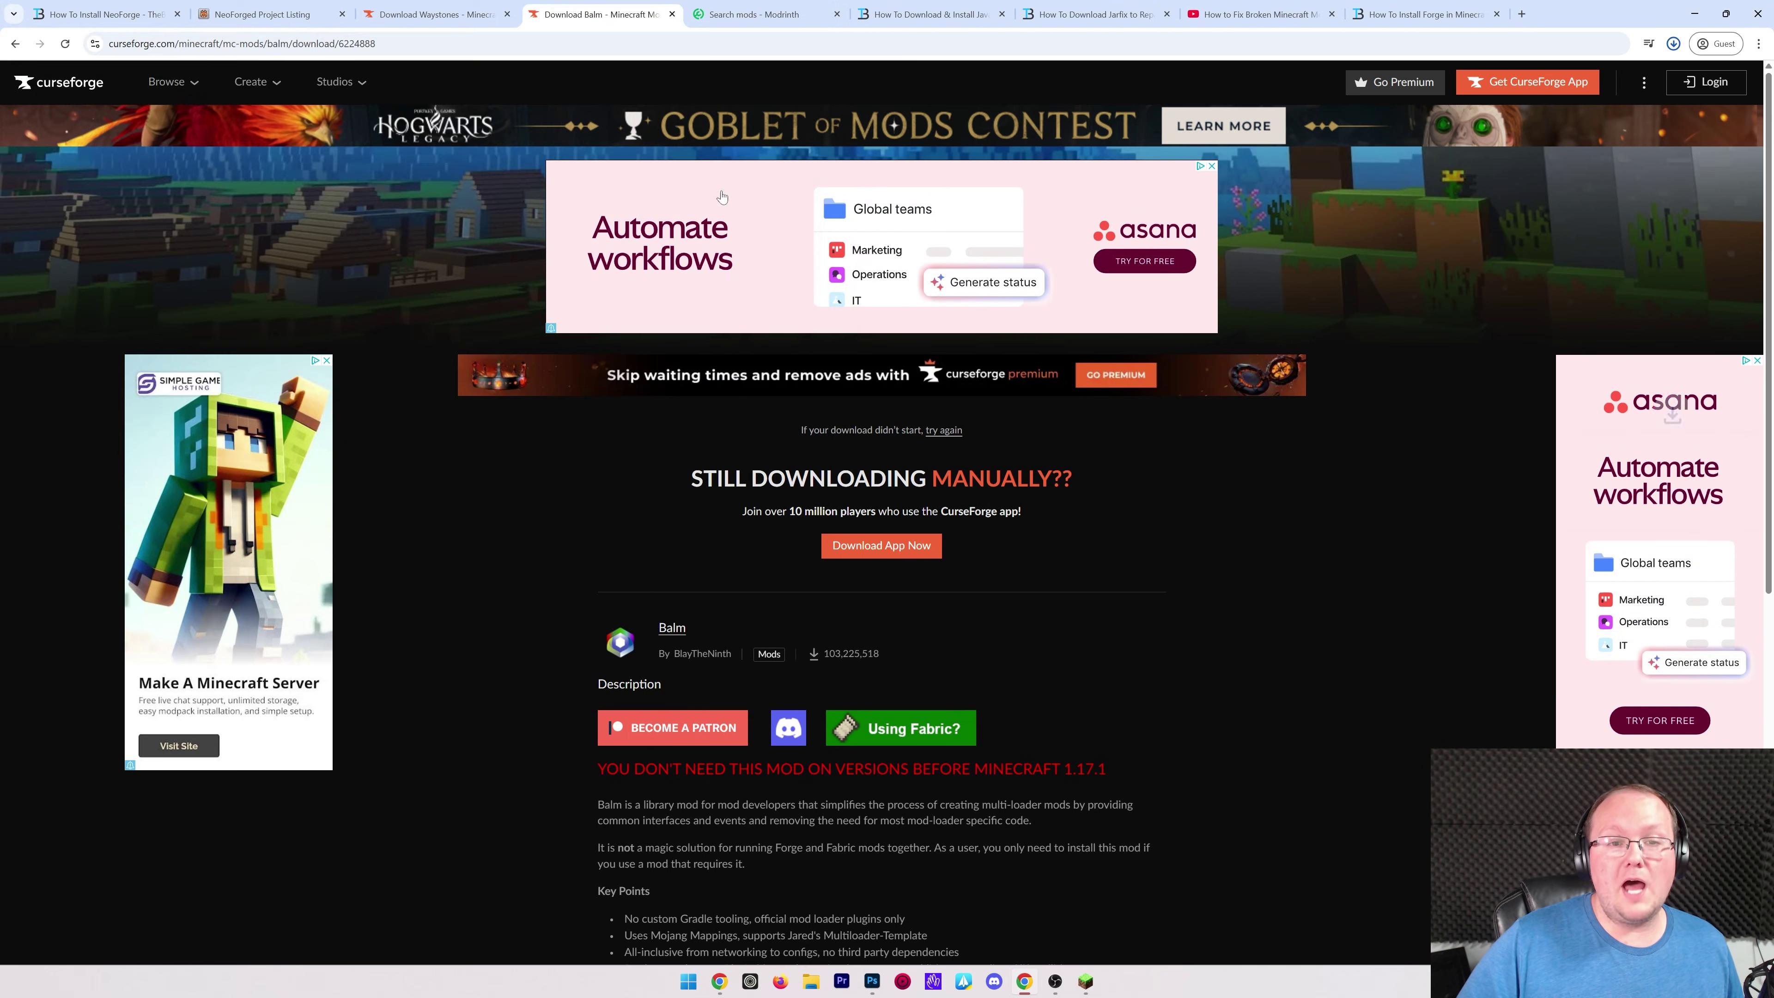
- Filter the Modrinth mod list to game version 1.21.4 and the NeoForge loader
{"action": "left_click", "coordinate": [734, 15]}
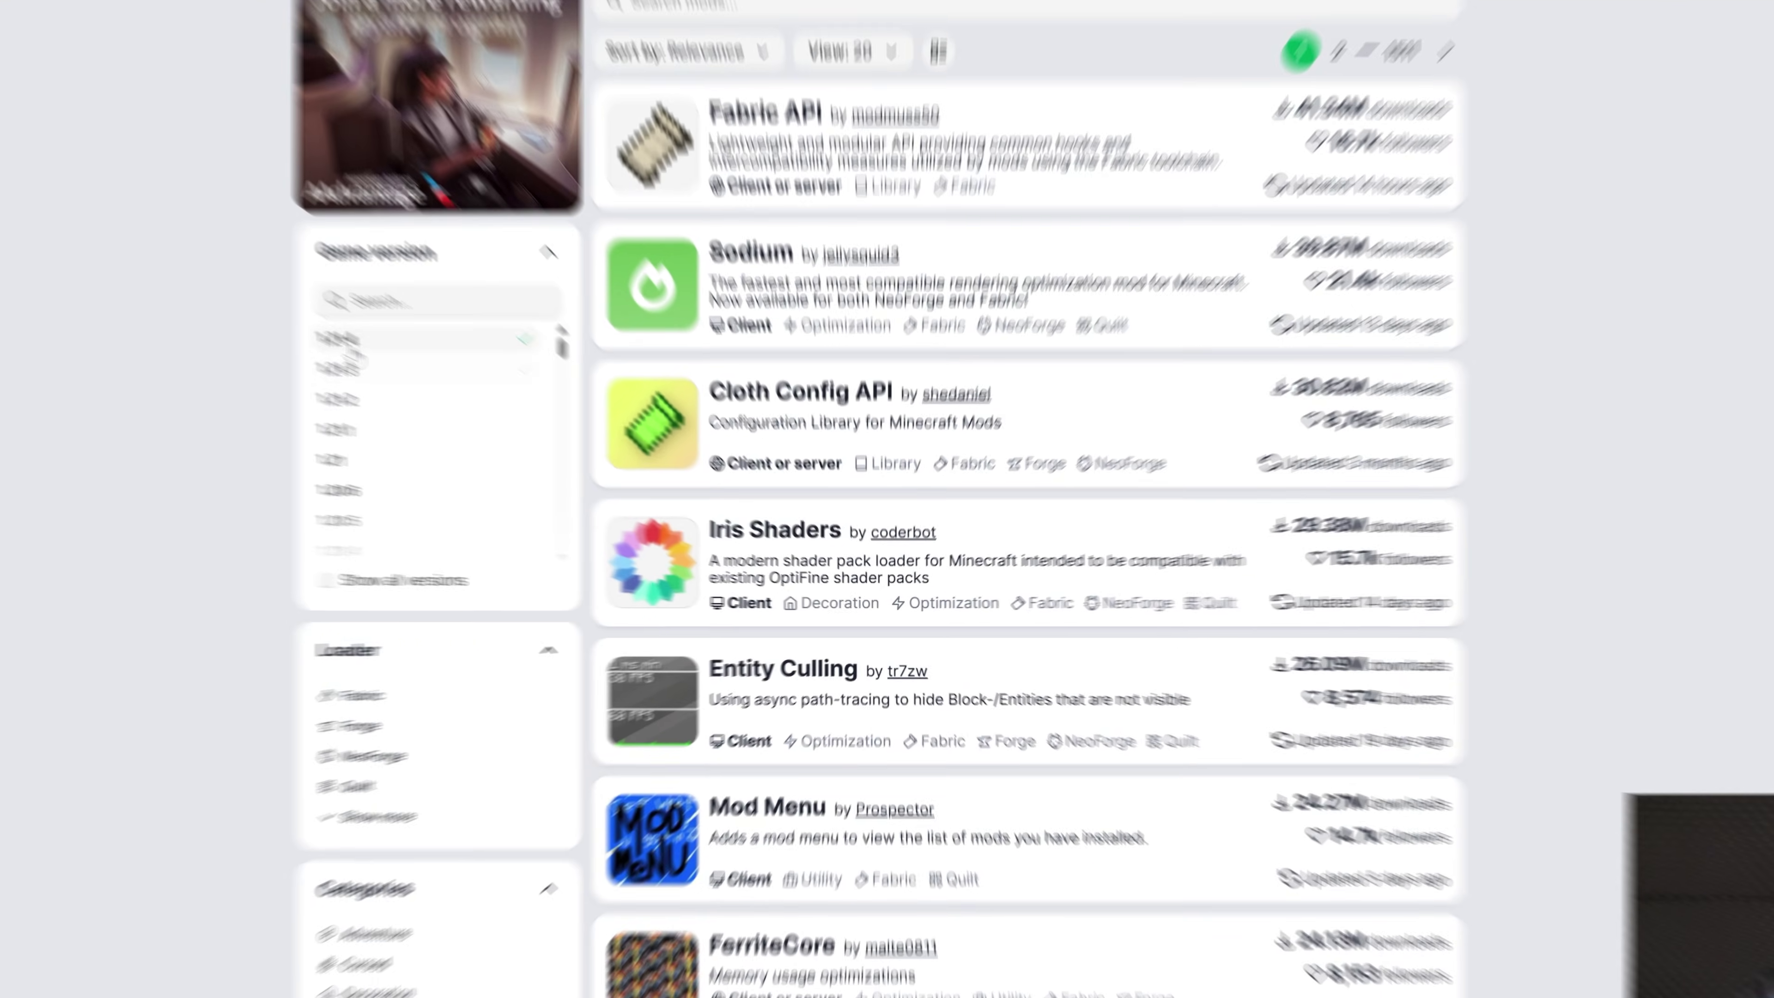
{"action": "left_click", "coordinate": [505, 418]}
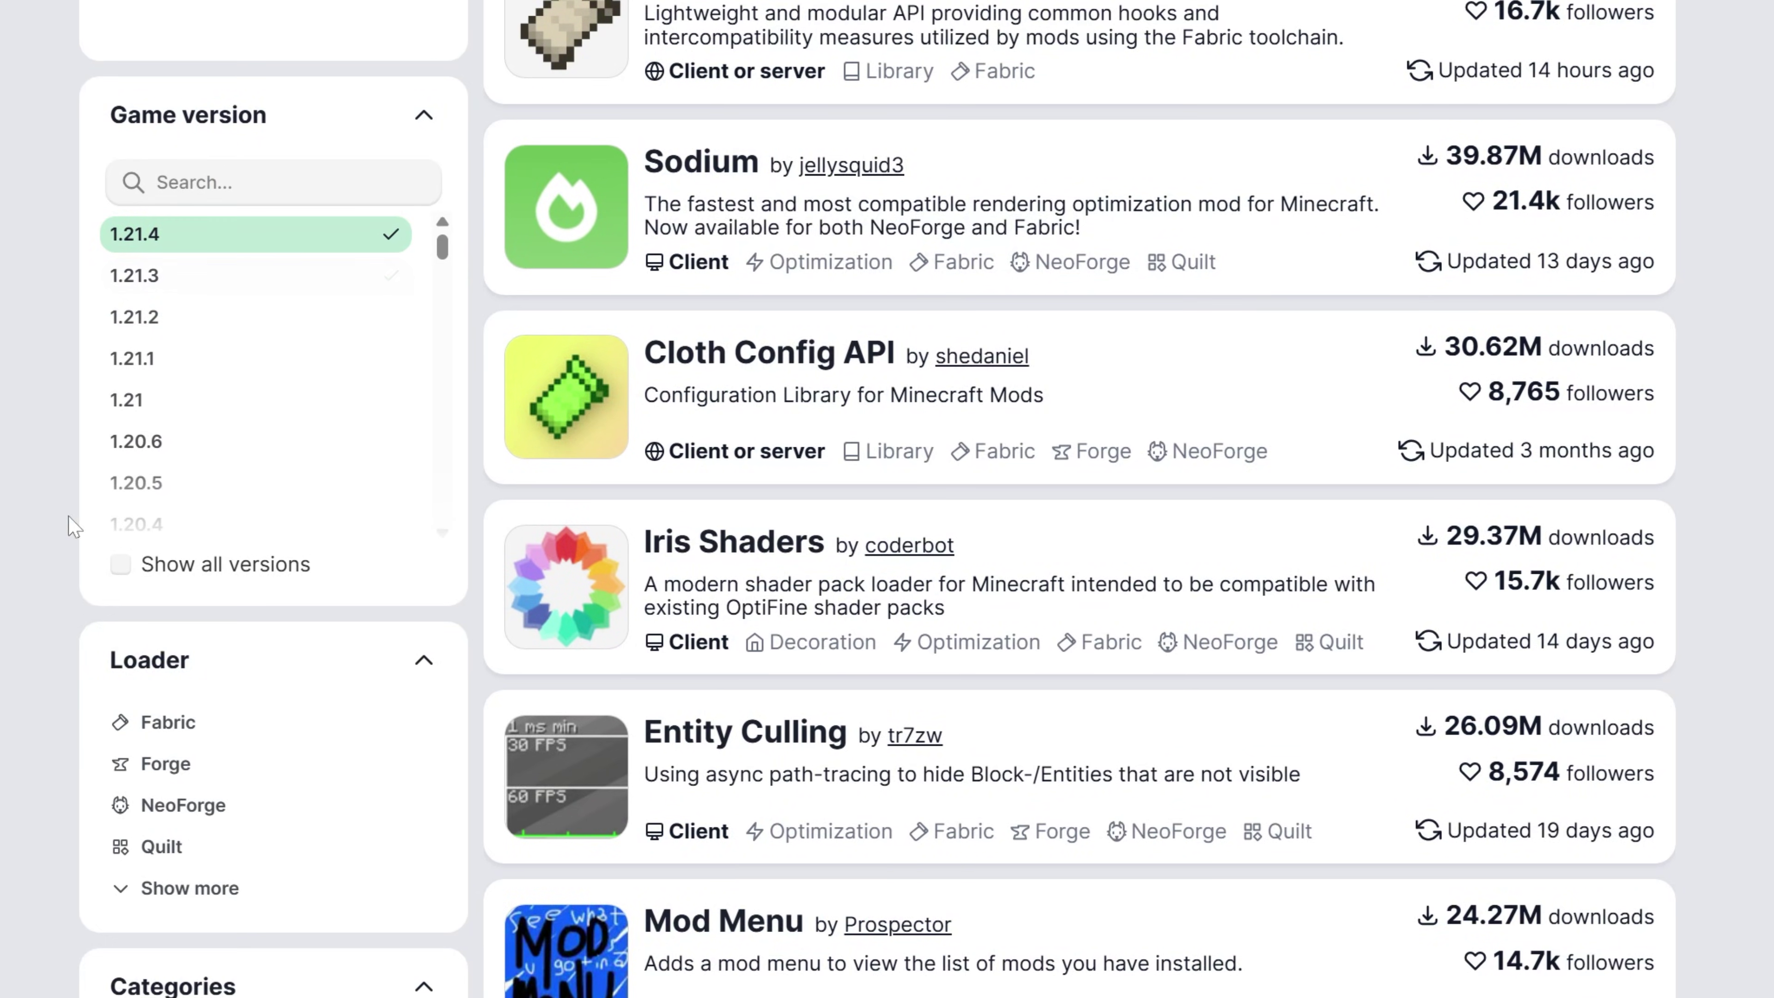
{"action": "scroll", "coordinate": [71, 520], "scroll_direction": "down", "scroll_amount": 2}
{"action": "left_click", "coordinate": [194, 674]}
{"action": "scroll", "coordinate": [194, 678], "scroll_direction": "up", "scroll_amount": 2}
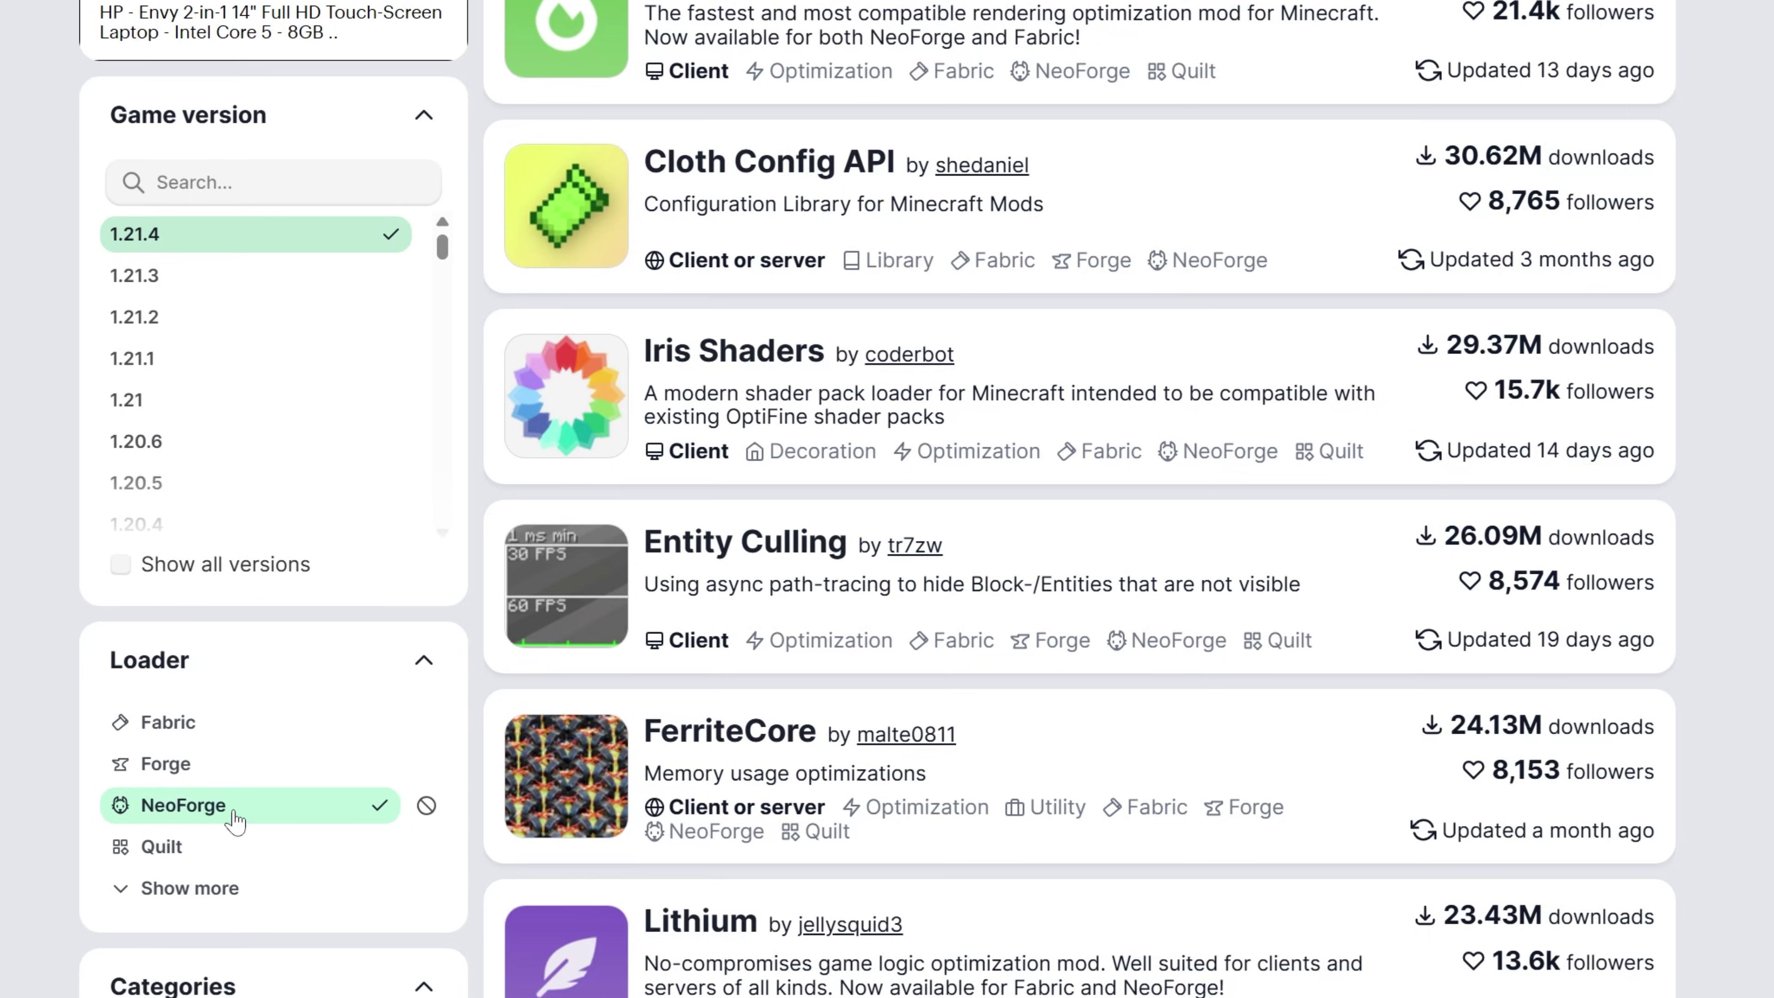
- Search Modrinth for "wayston" and open the Waystones mod's version list
{"action": "scroll", "coordinate": [235, 821], "scroll_direction": "up", "scroll_amount": 6}
{"action": "left_click", "coordinate": [601, 177]}
{"action": "type", "text": "wa"}
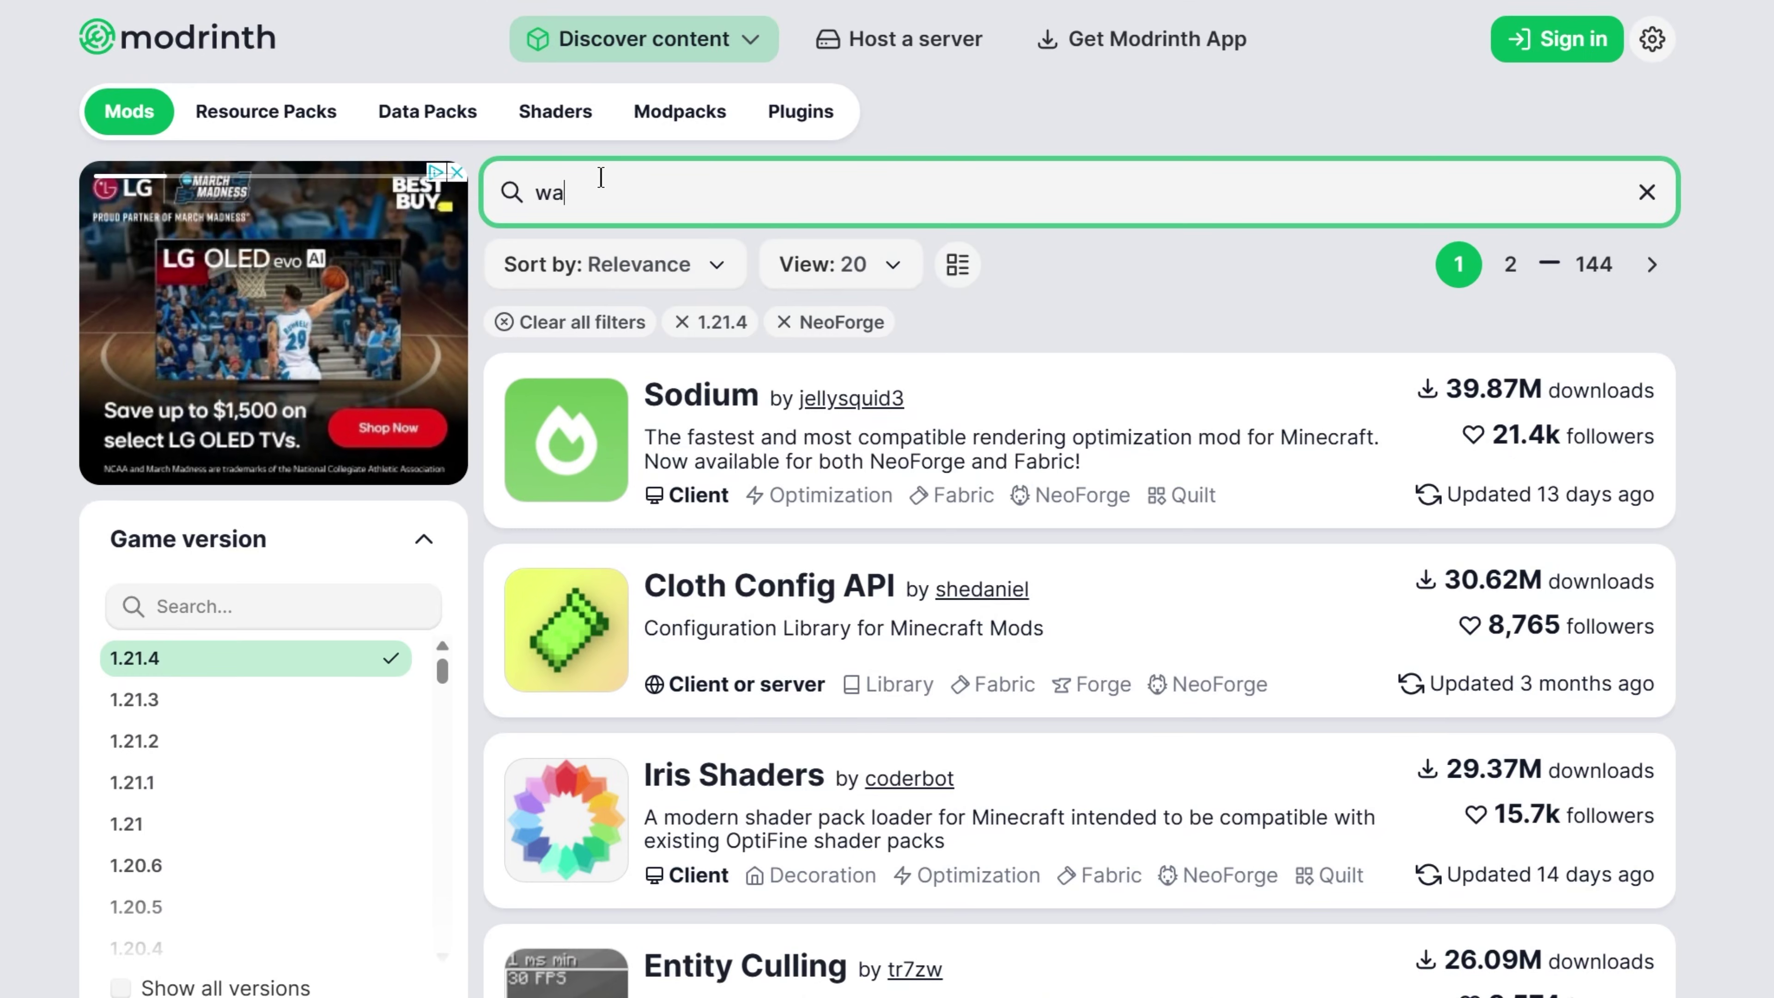
{"action": "type", "text": "yston"}
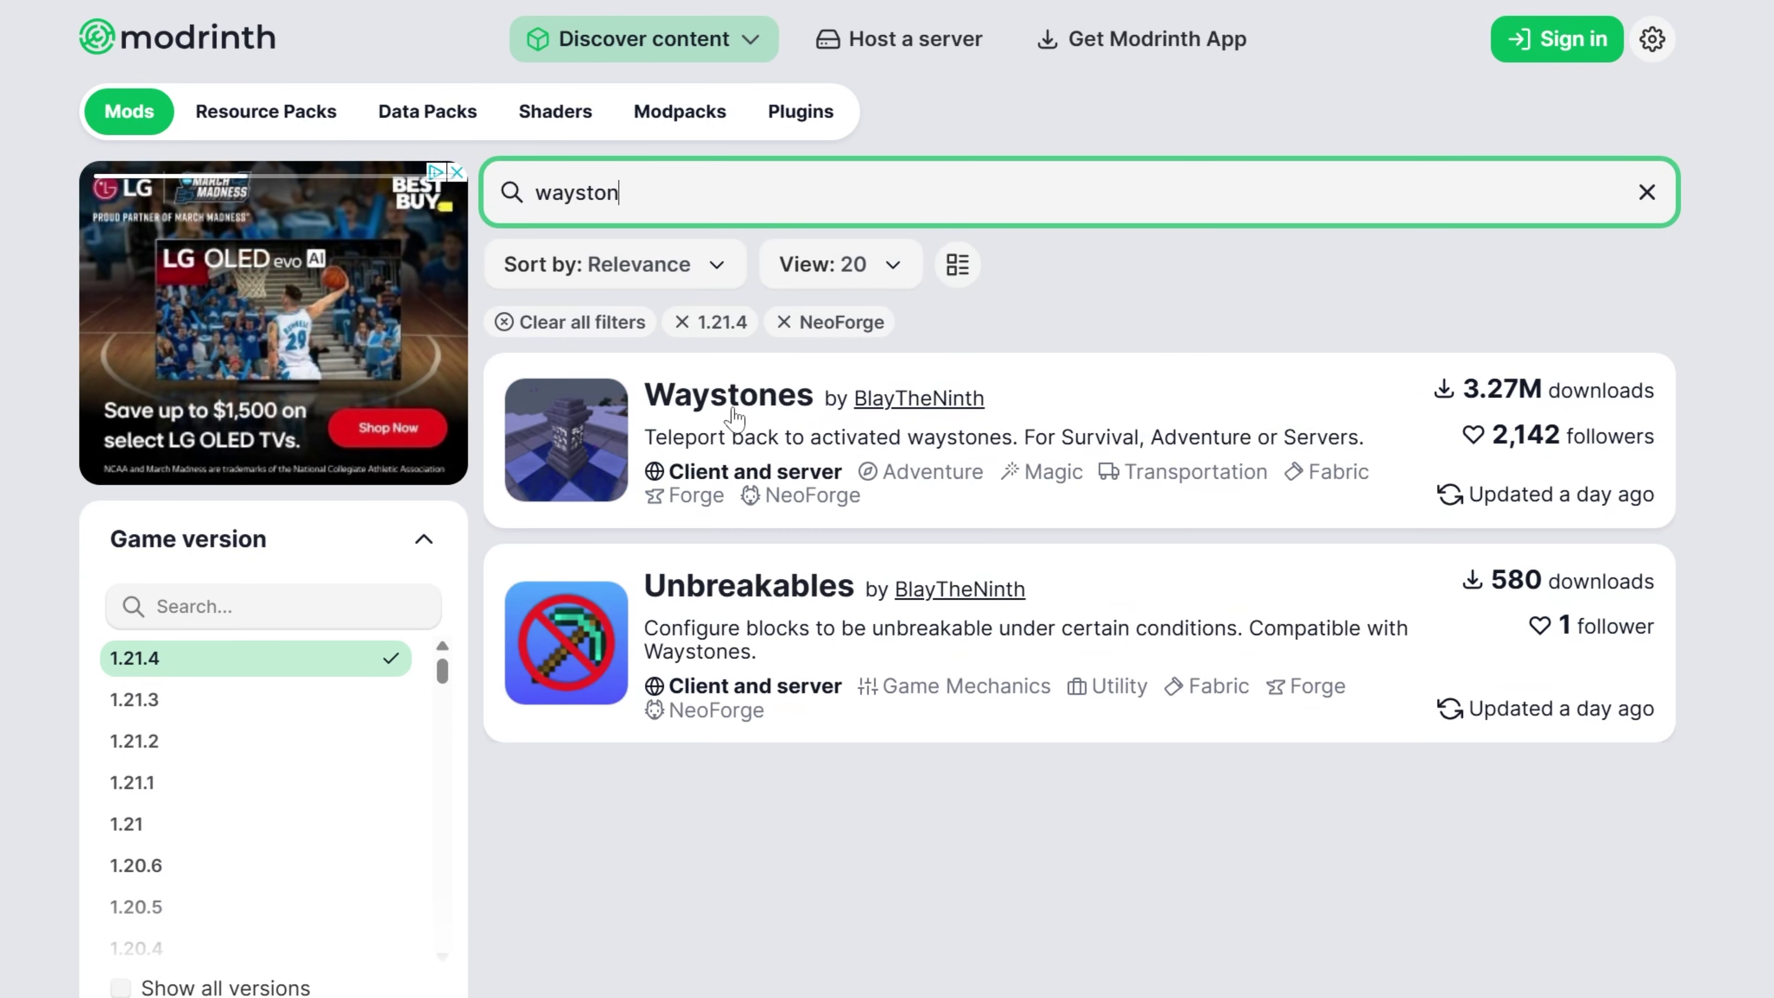
{"action": "left_click", "coordinate": [733, 409]}
{"action": "left_click", "coordinate": [452, 293]}
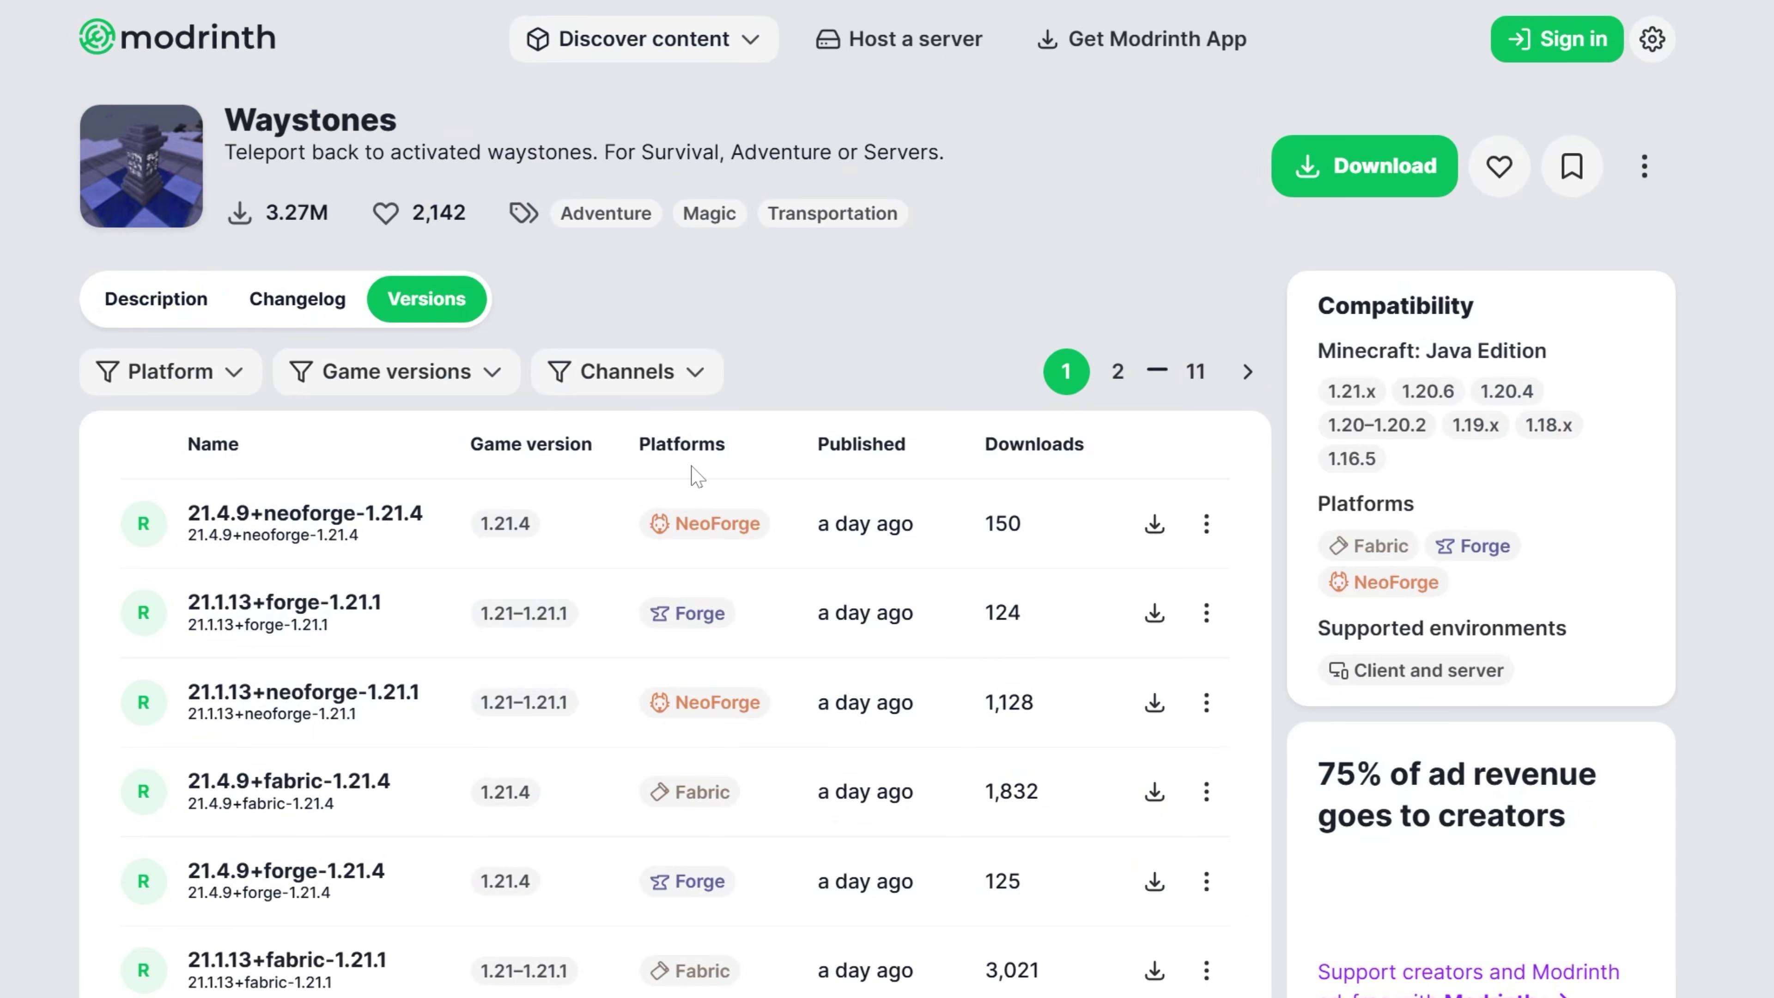
- Filter the Waystones versions to 1.21.4 and NeoForge, and open the 21.4.9+neoforge-1.21.4 version page
{"action": "left_click", "coordinate": [395, 371]}
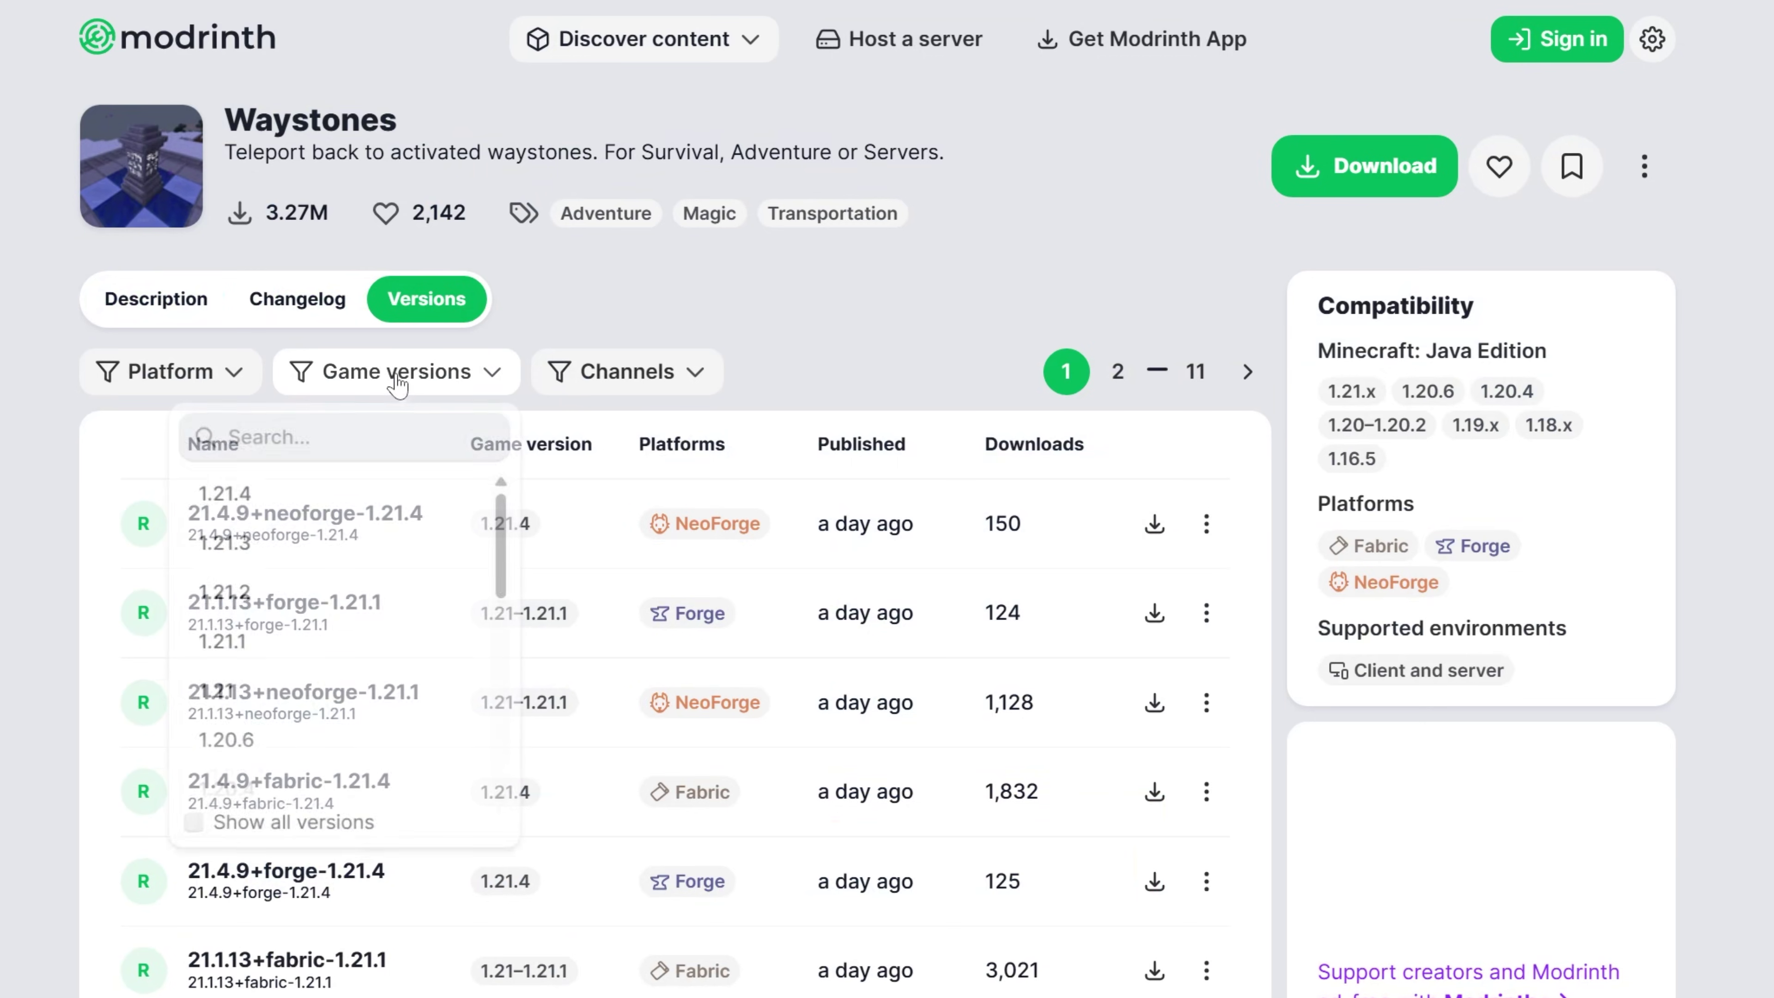
{"action": "left_click", "coordinate": [384, 498]}
{"action": "left_click", "coordinate": [213, 381]}
{"action": "left_click", "coordinate": [202, 433]}
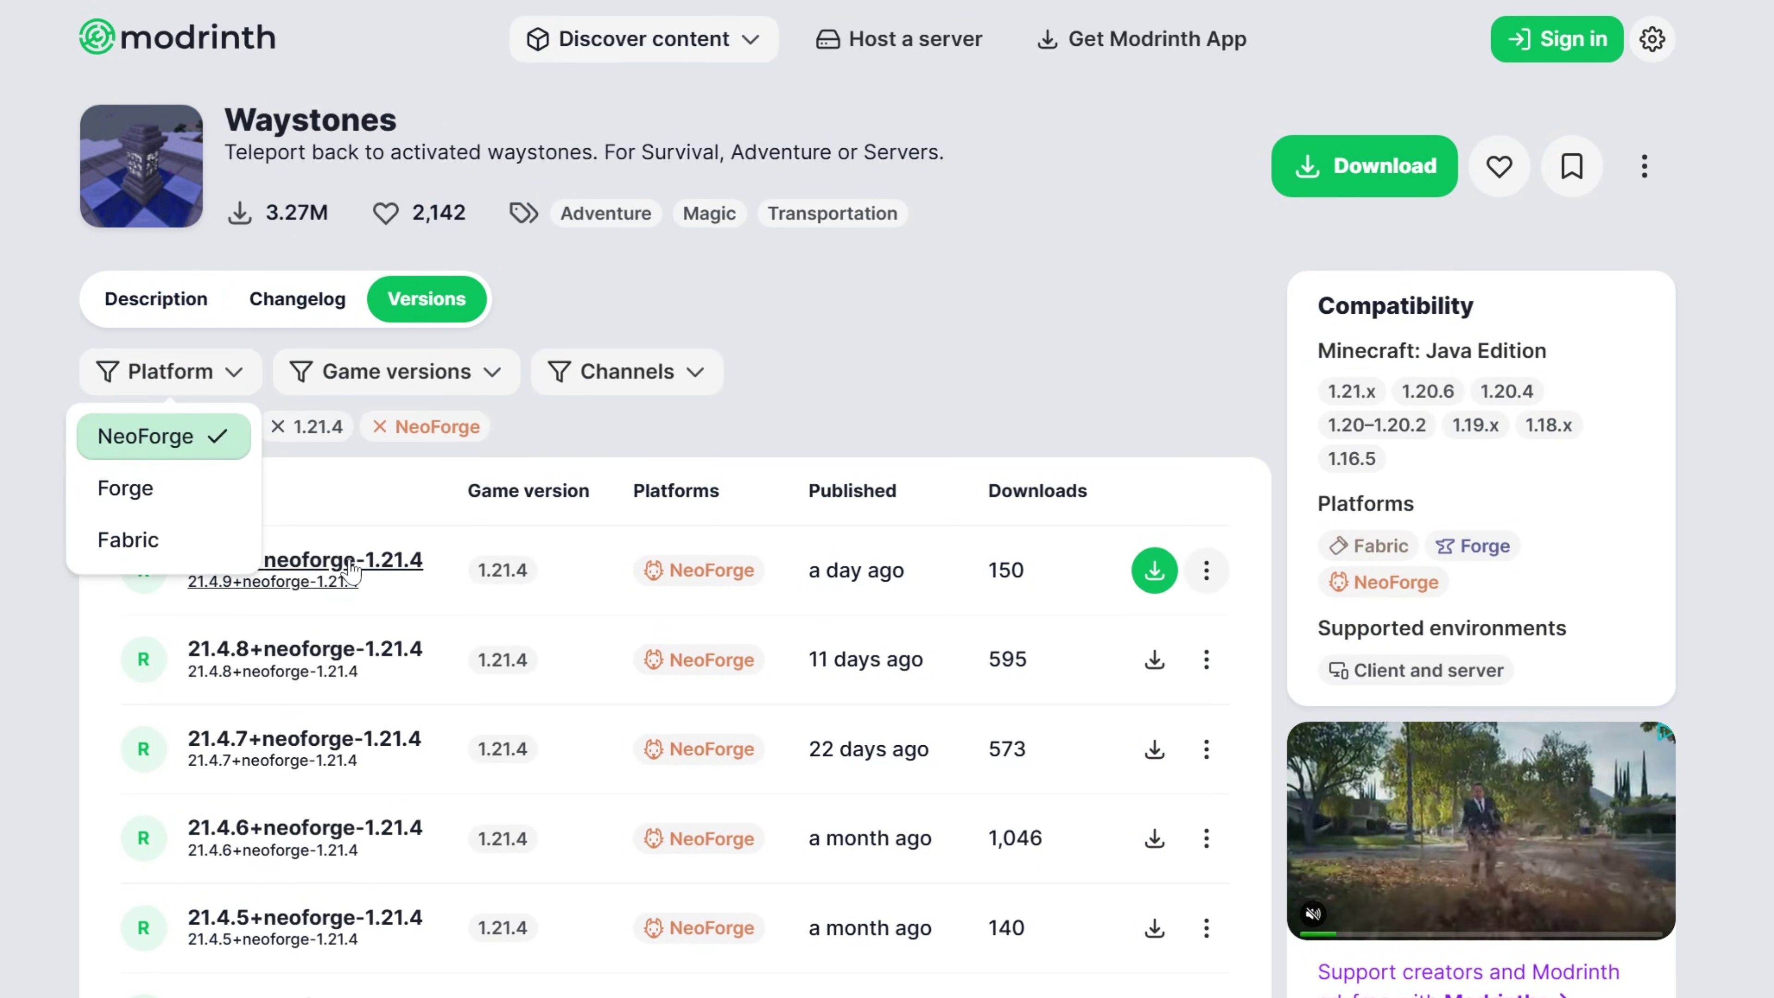
{"action": "left_click", "coordinate": [414, 587]}
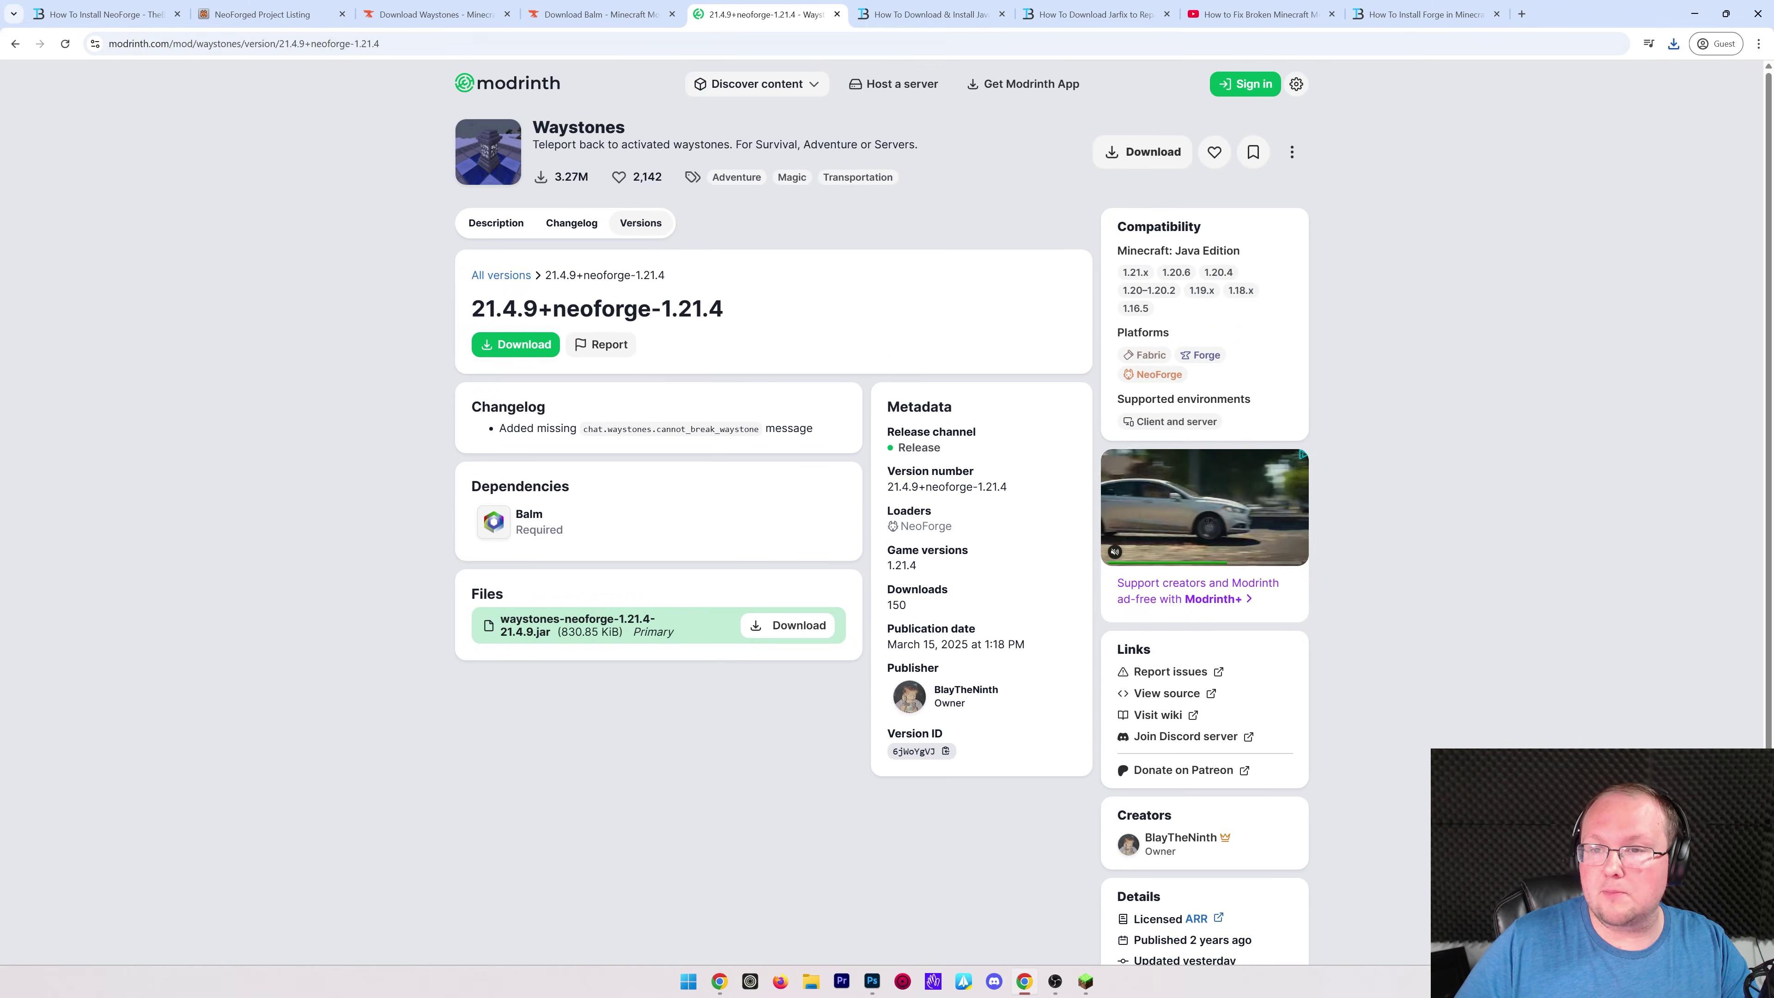
- Minimize the browser and move the Balm and Waystones jar files from the Downloads folder to the desktop
{"action": "left_click", "coordinate": [1257, 14]}
{"action": "left_click", "coordinate": [1690, 15]}
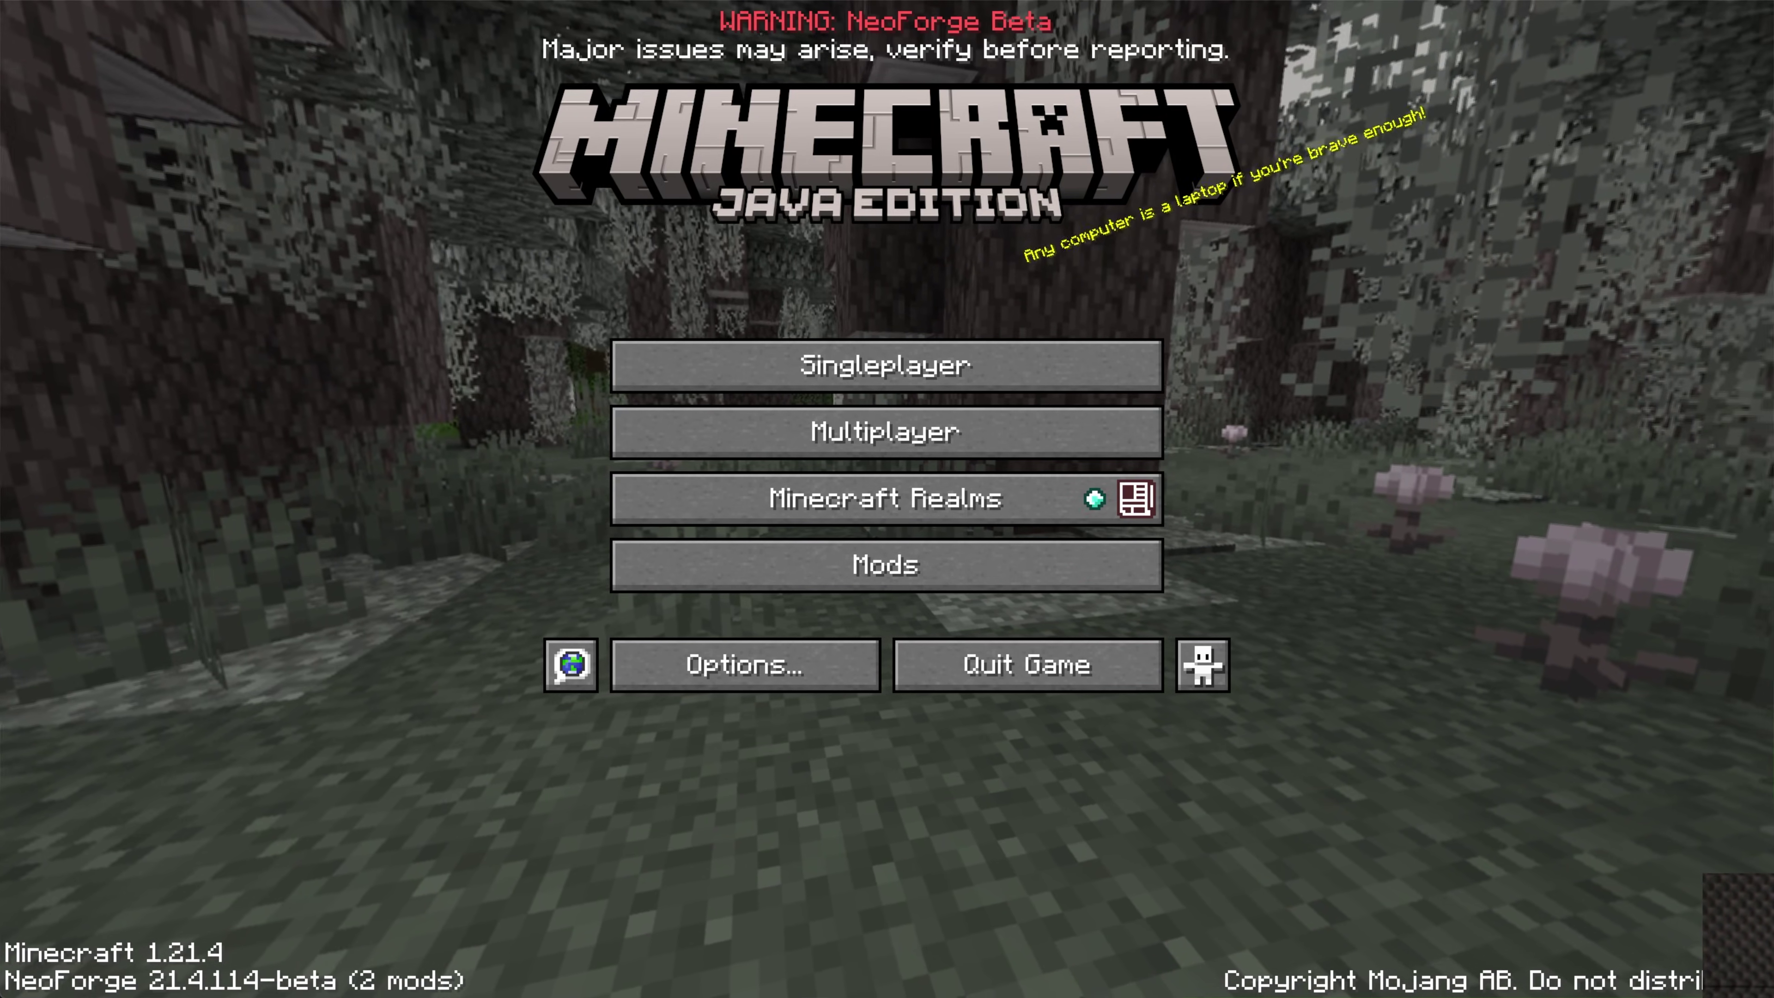
{"action": "key", "text": "super+e"}
{"action": "left_click", "coordinate": [381, 357]}
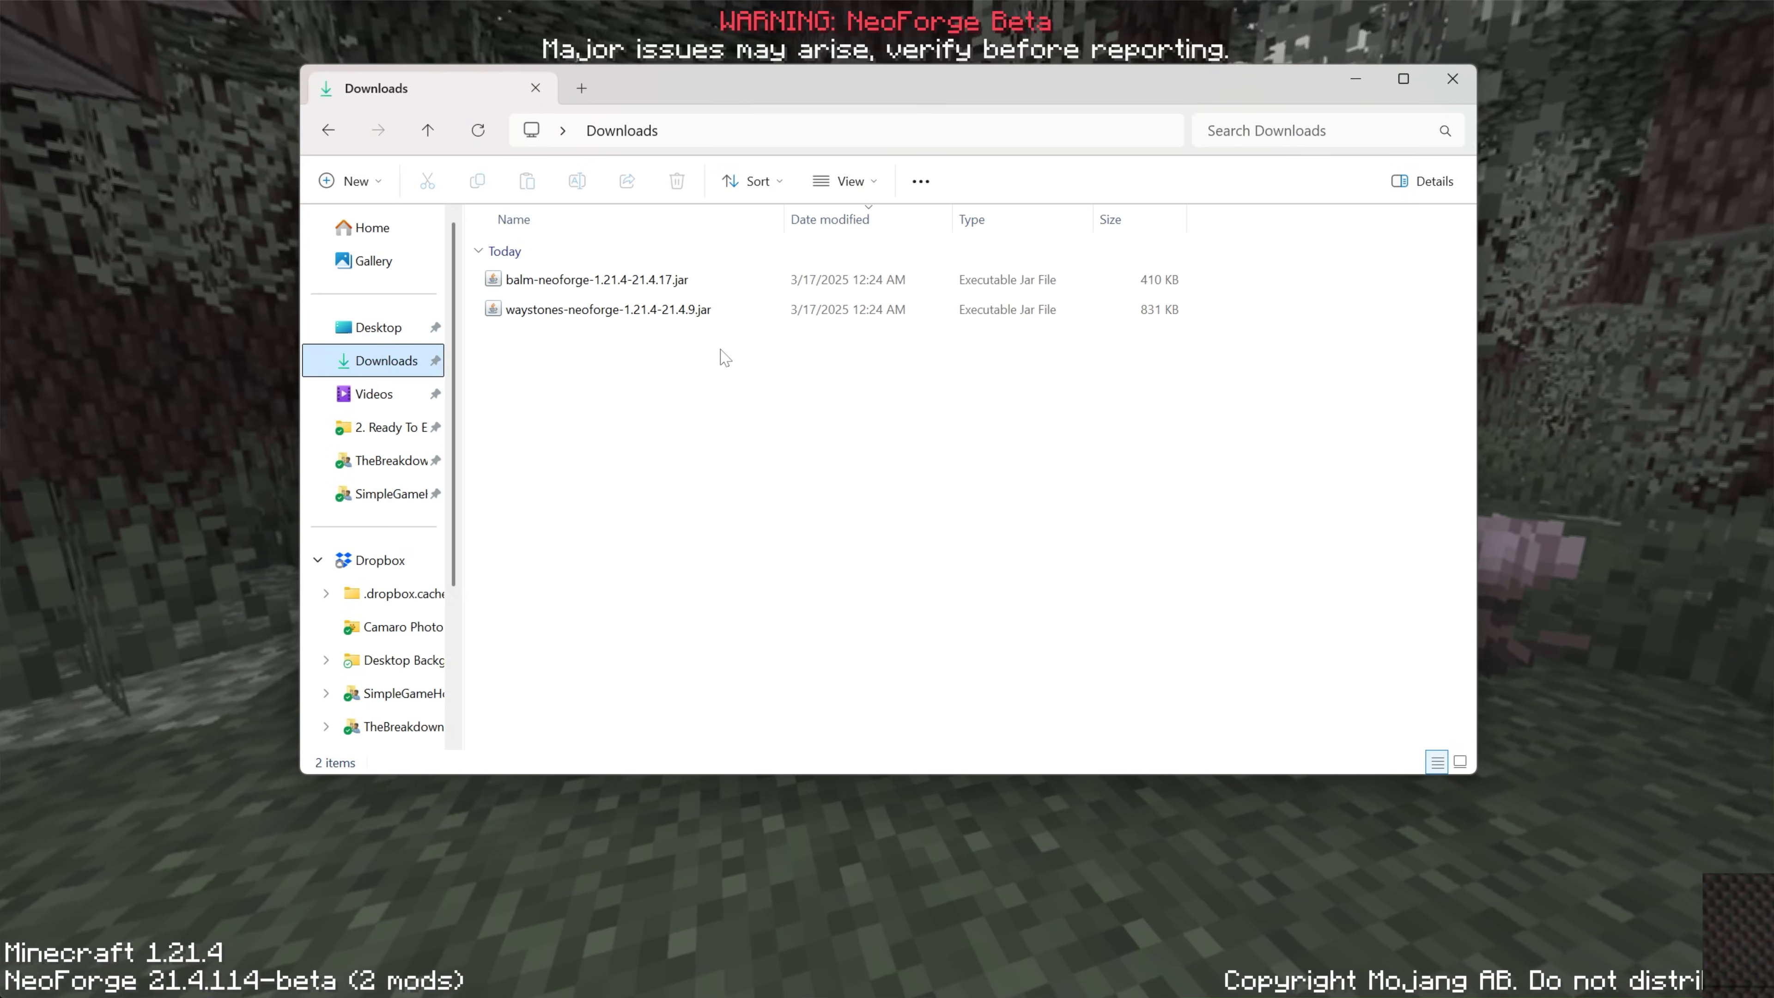
{"action": "left_click_drag", "start_coordinate": [719, 353], "coordinate": [0, 241]}
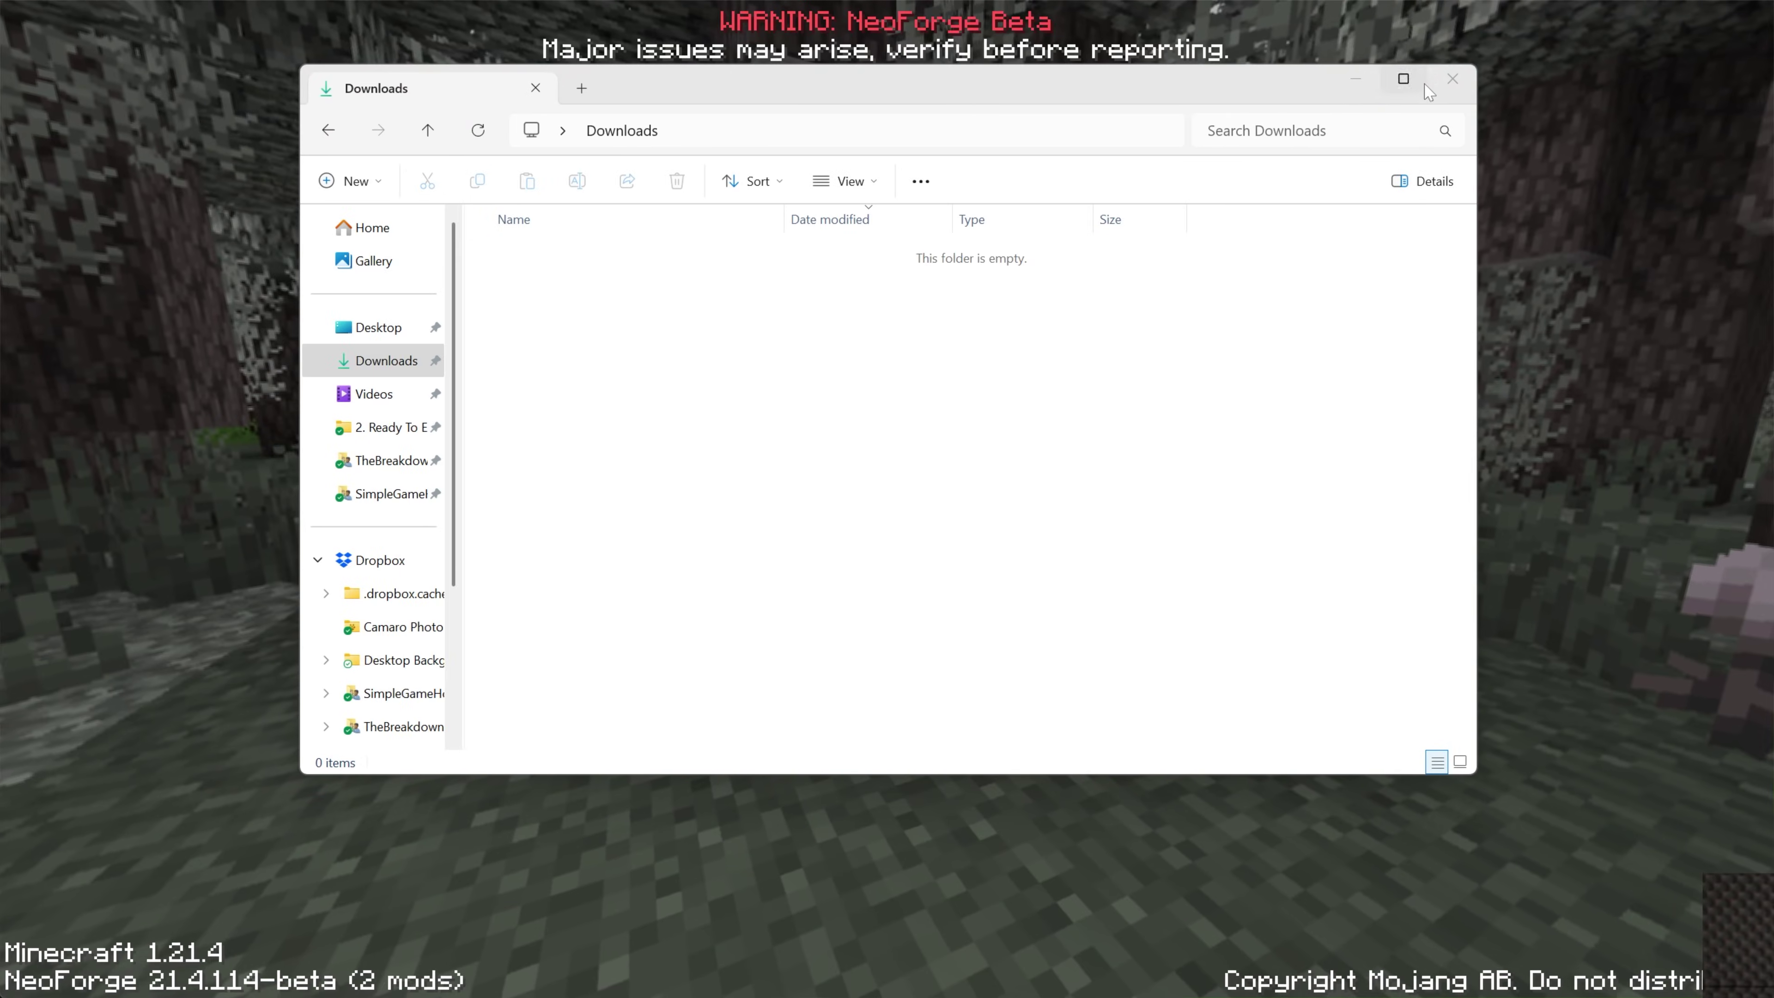
{"action": "left_click", "coordinate": [1452, 79]}
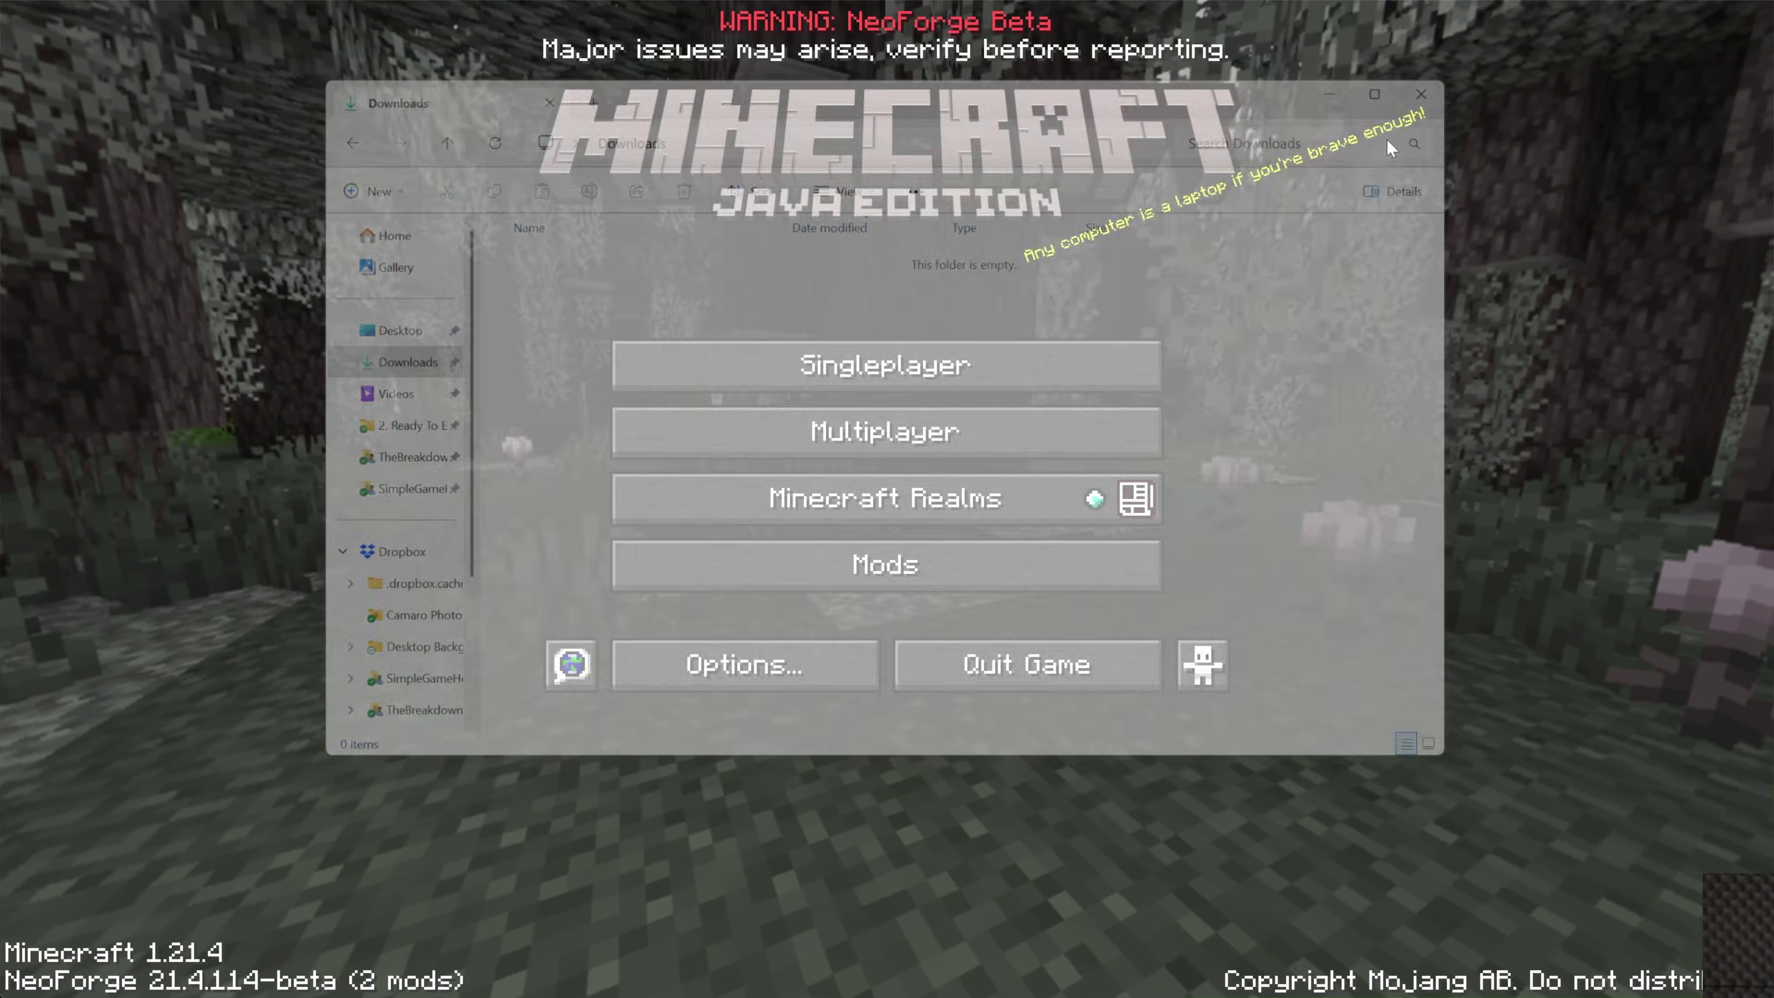
- Open the mods folder from Minecraft's mod list and move the Balm and Waystones jar files from the desktop into it
{"action": "left_click", "coordinate": [837, 579]}
{"action": "left_click", "coordinate": [158, 953]}
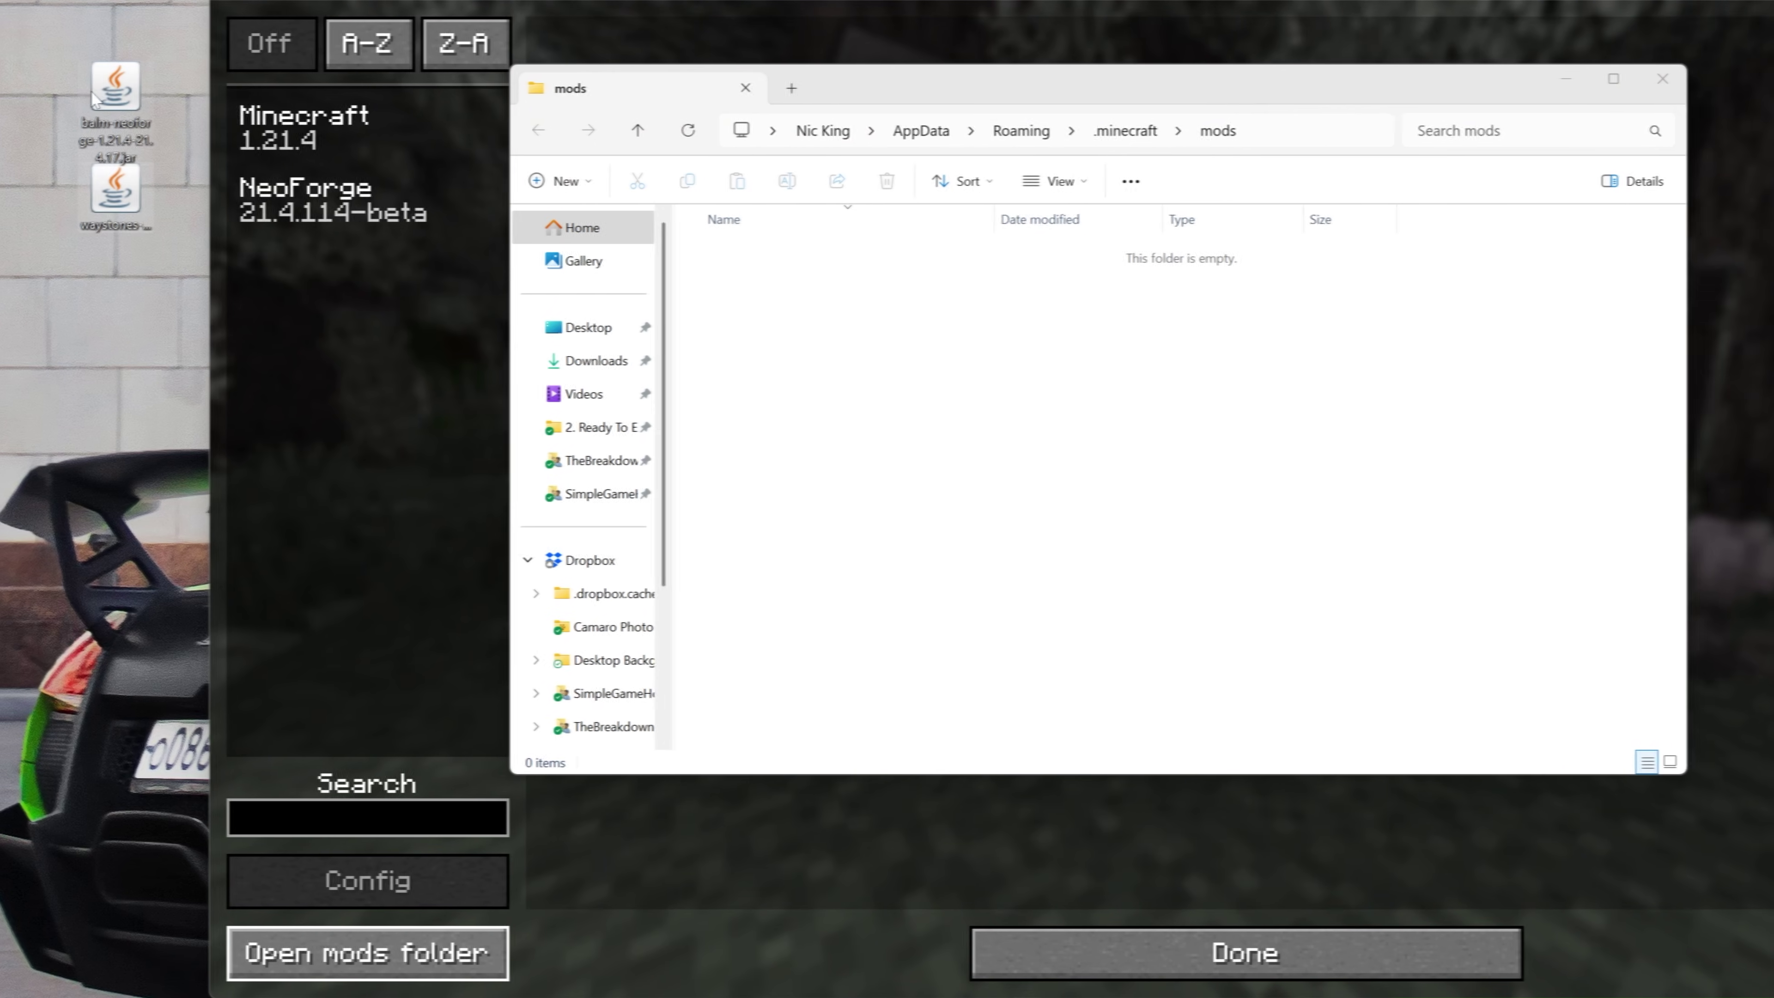
{"action": "left_click_drag", "start_coordinate": [0, 199], "coordinate": [1026, 375]}
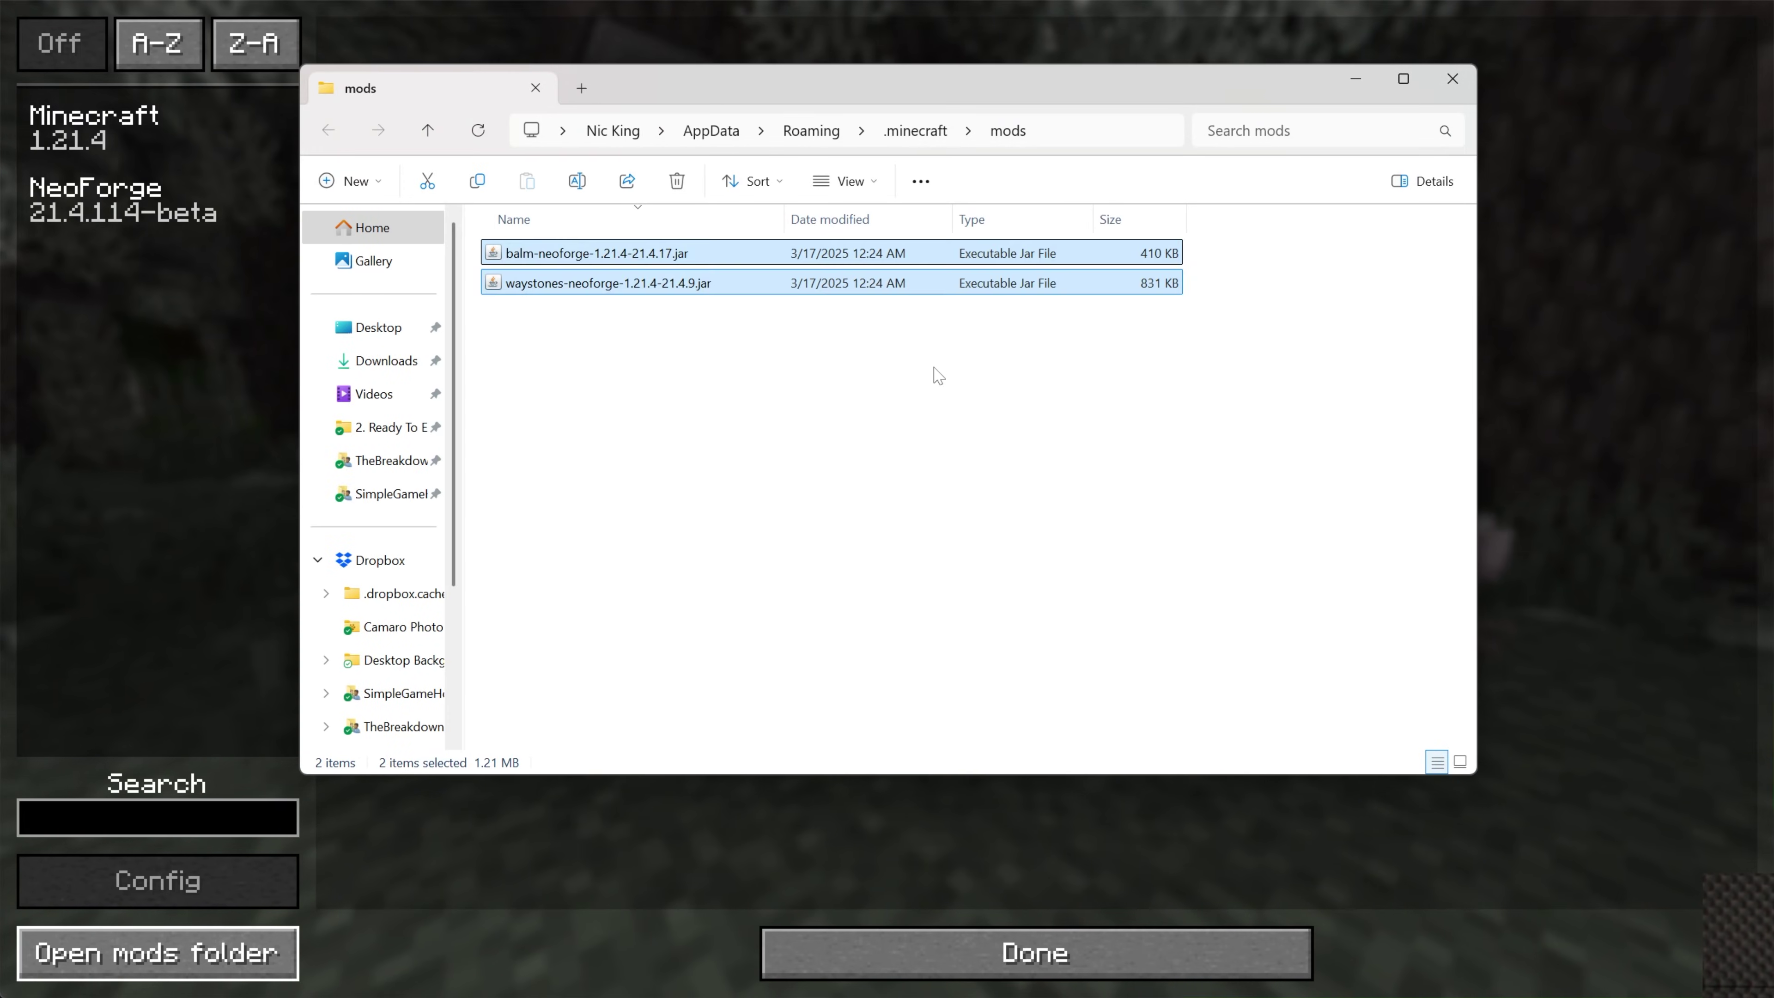
{"action": "left_click", "coordinate": [1450, 96]}
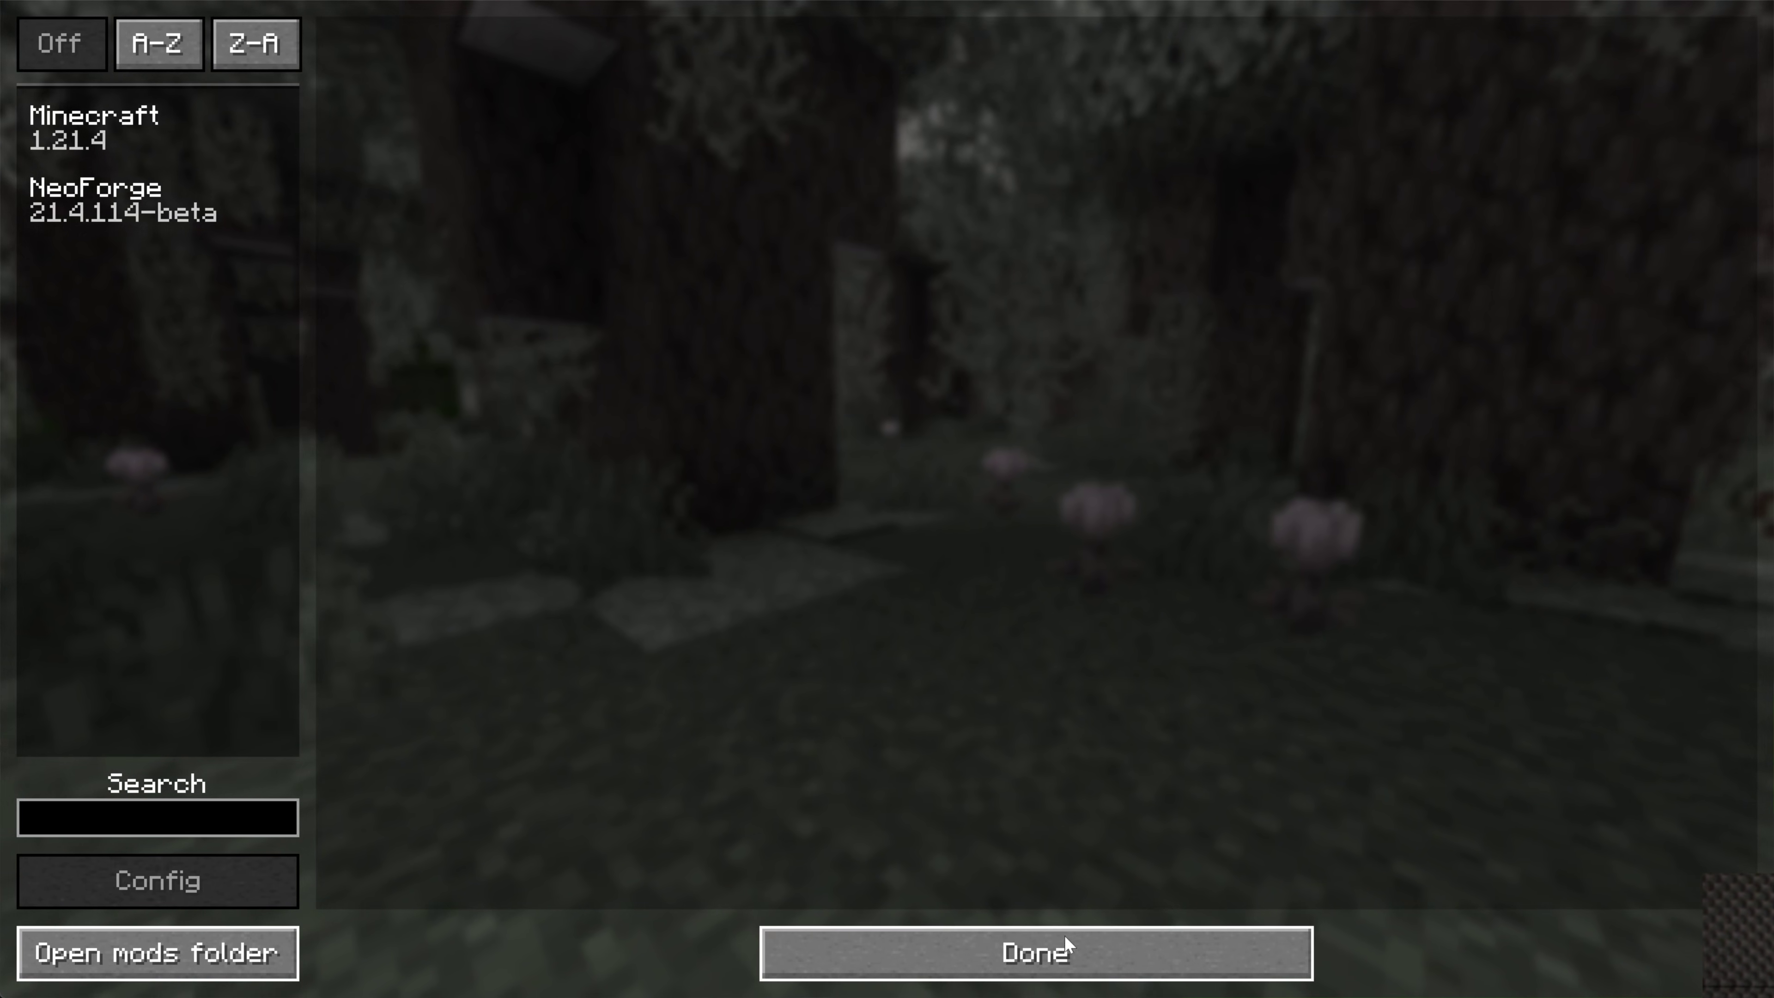
- Quit the game and relaunch it from the Minecraft Launcher with the SimpleGameHosting.com installation
{"action": "left_click", "coordinate": [1095, 937]}
{"action": "left_click", "coordinate": [1041, 663]}
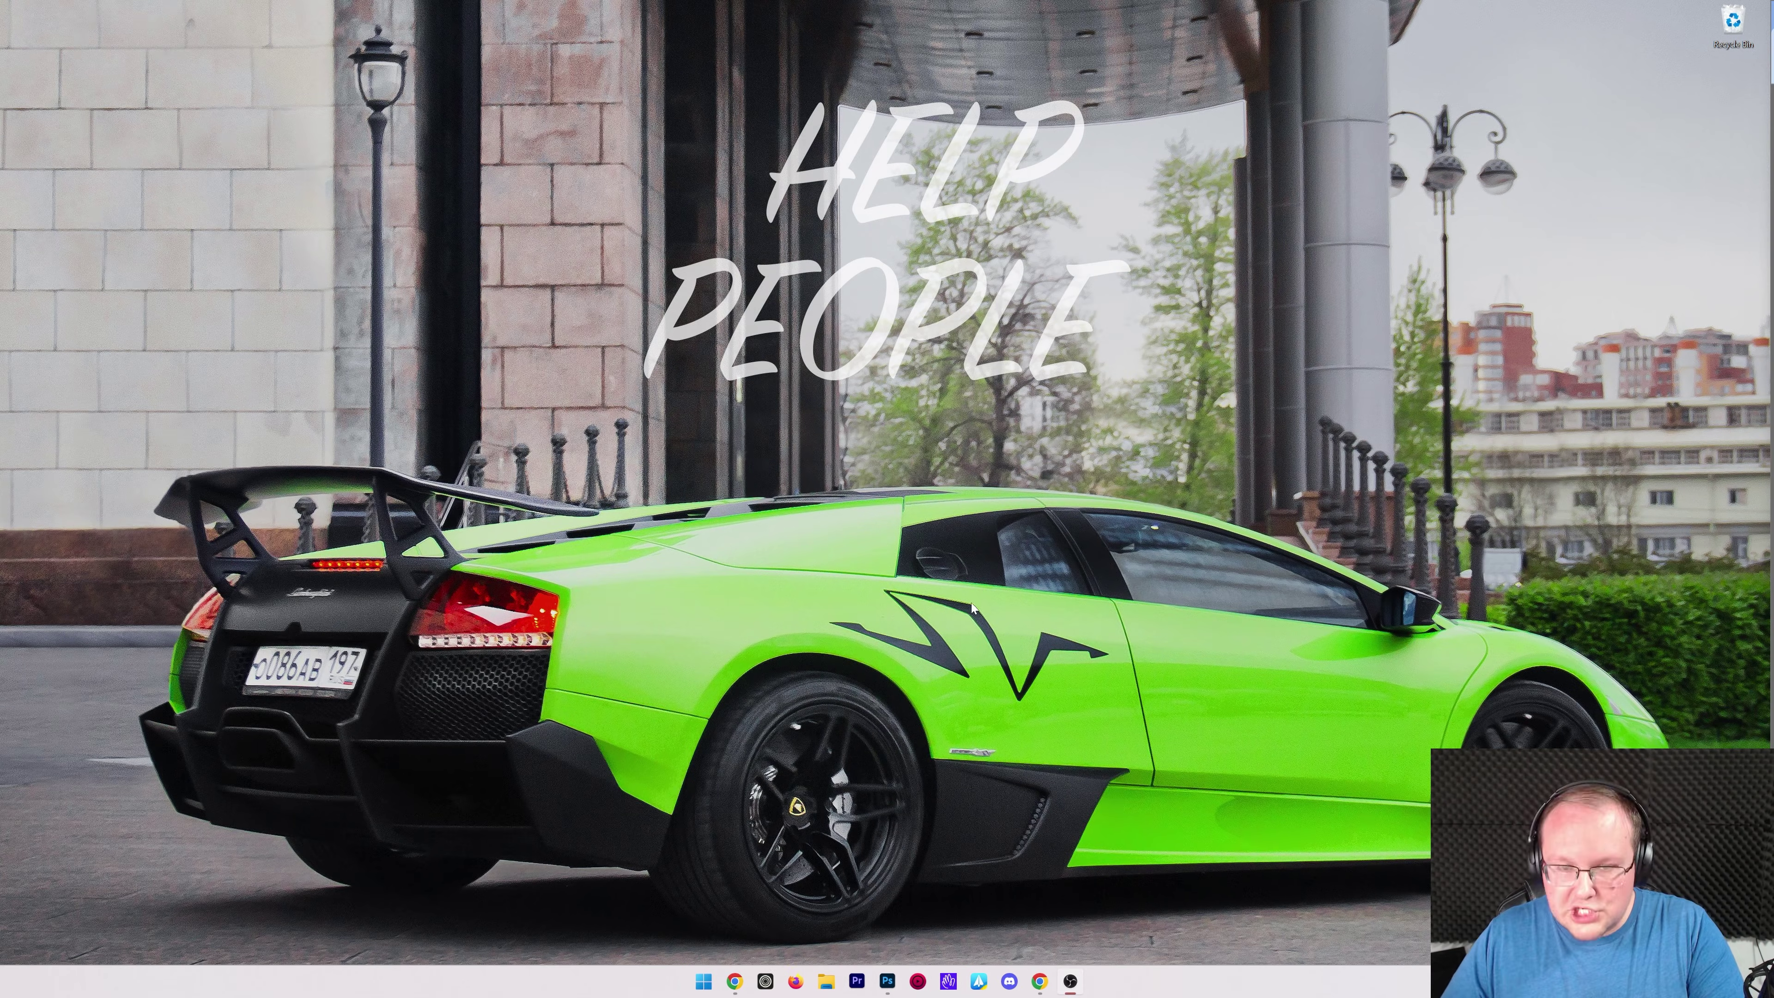
{"action": "left_click", "coordinate": [698, 988]}
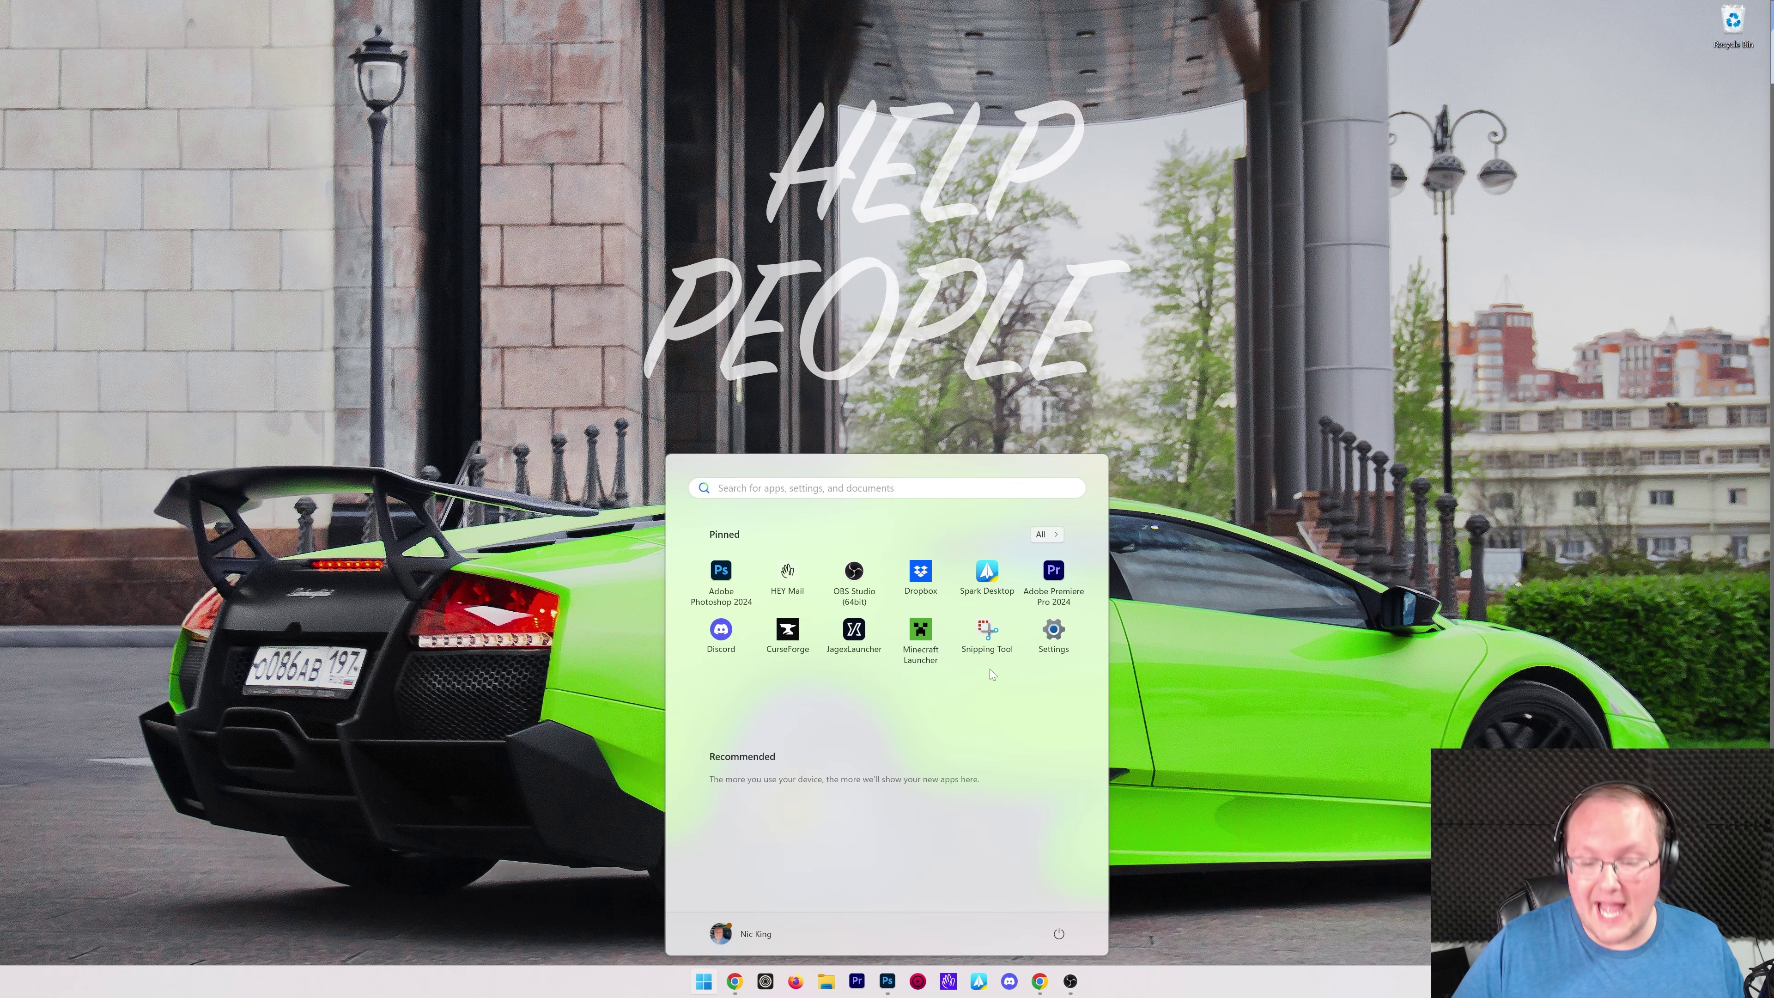
{"action": "left_click", "coordinate": [931, 638]}
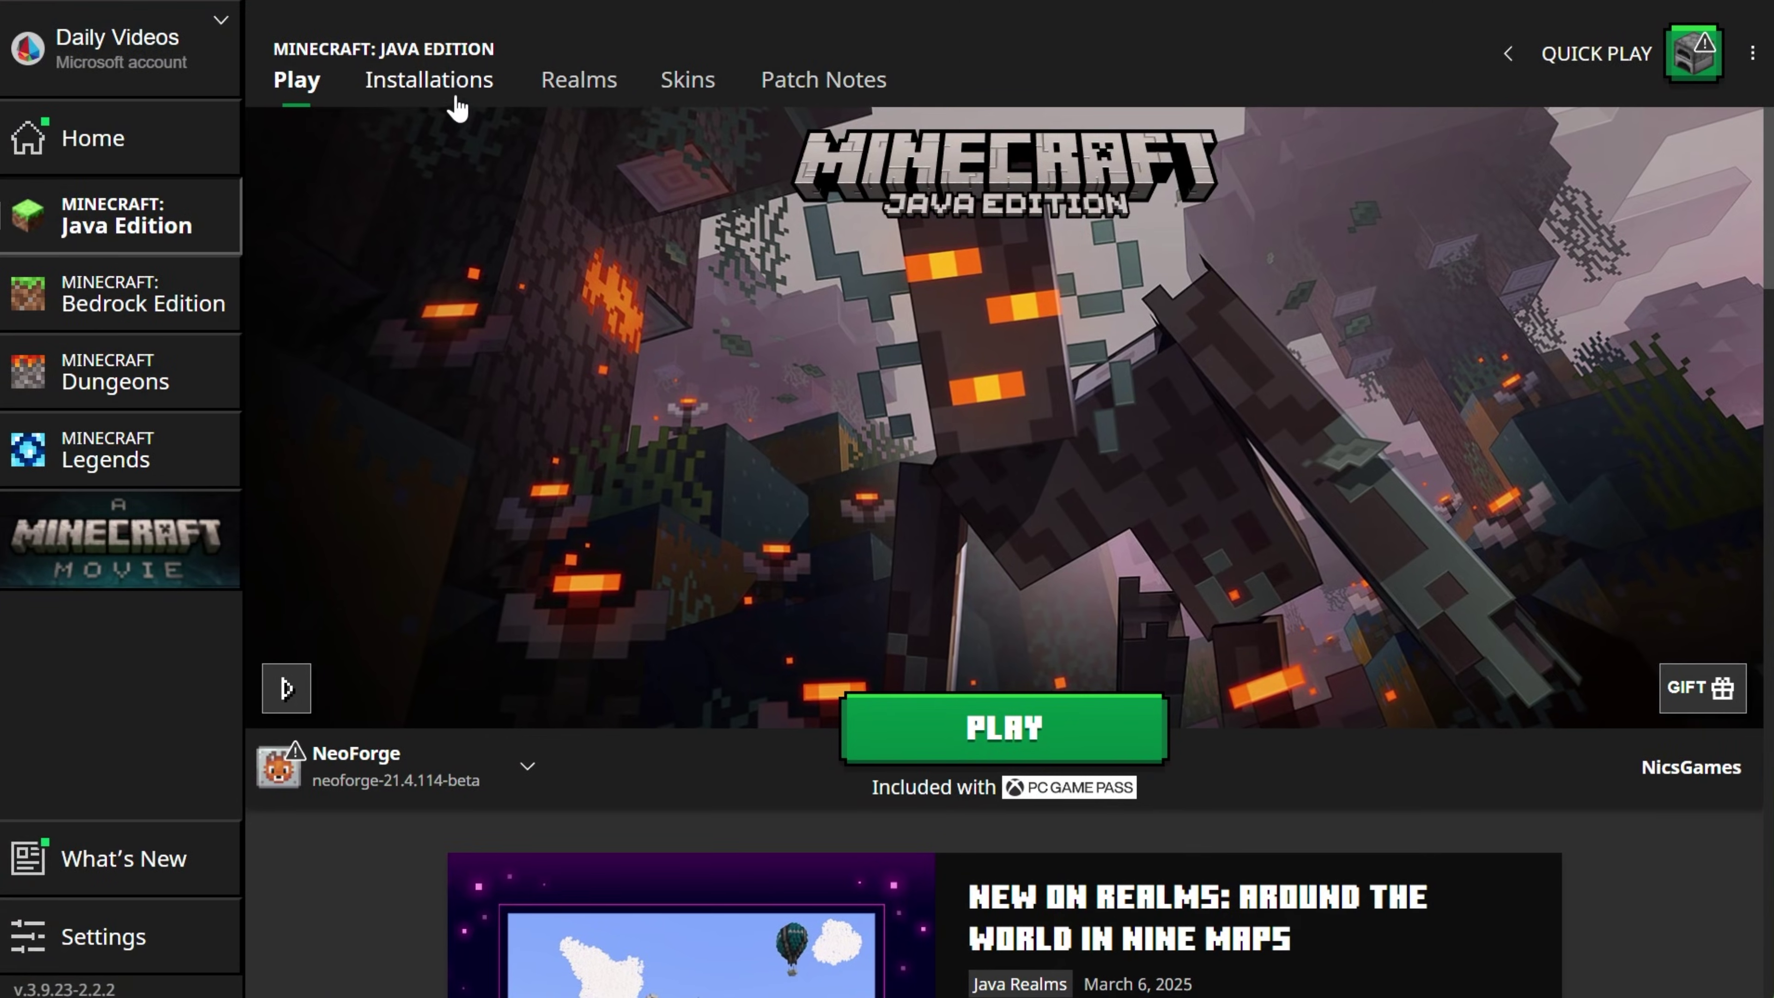
{"action": "left_click", "coordinate": [454, 98]}
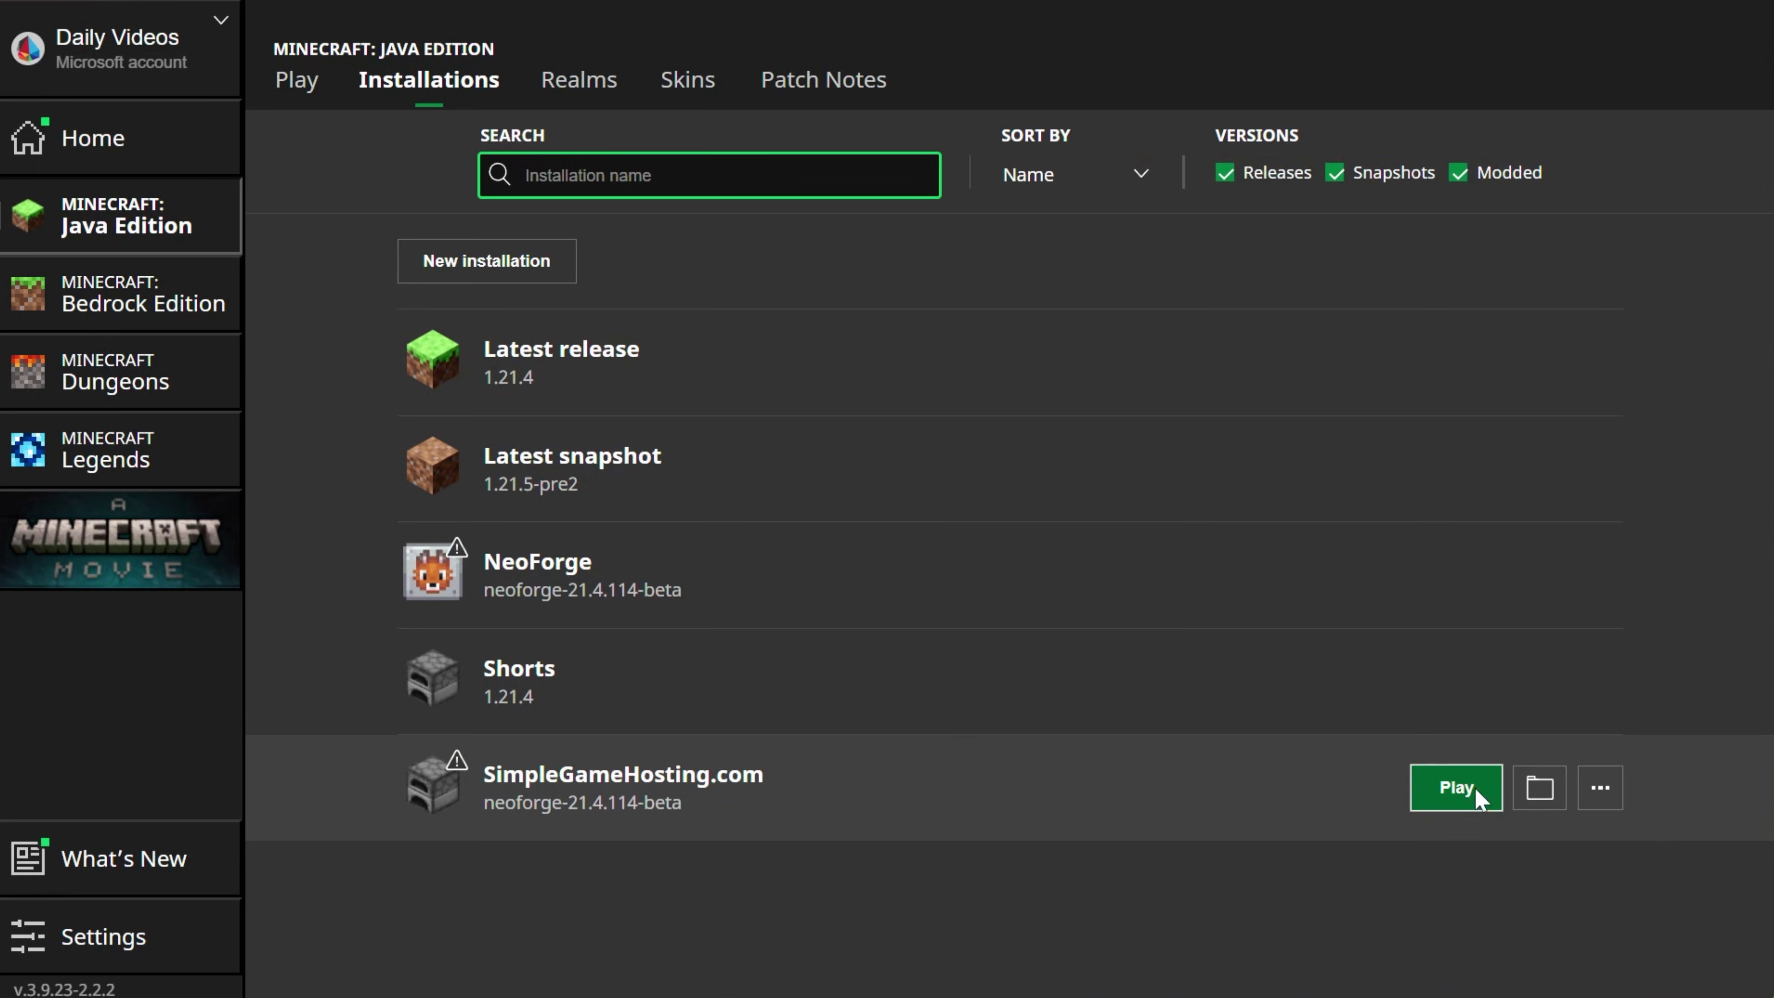
{"action": "left_click", "coordinate": [1456, 787]}
{"action": "left_click", "coordinate": [1187, 646]}
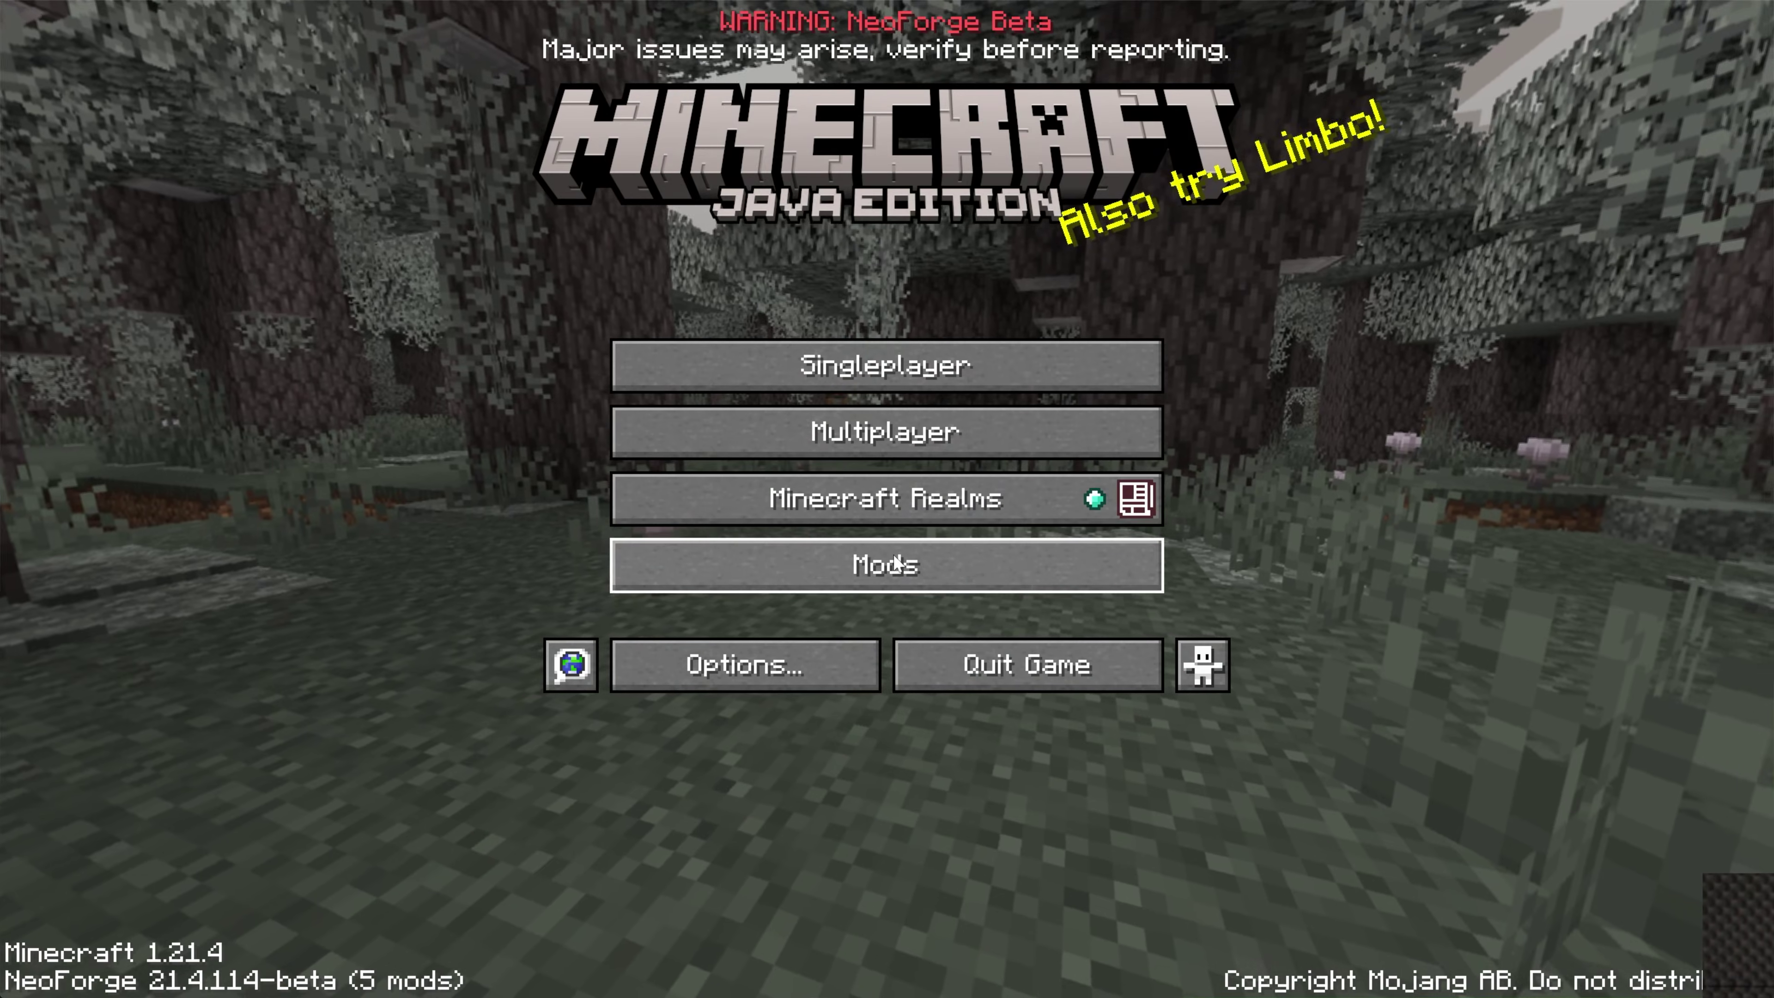
- Check the Waystones and Balm entries in the game's mod list, then return to the title screen
{"action": "left_click", "coordinate": [887, 562]}
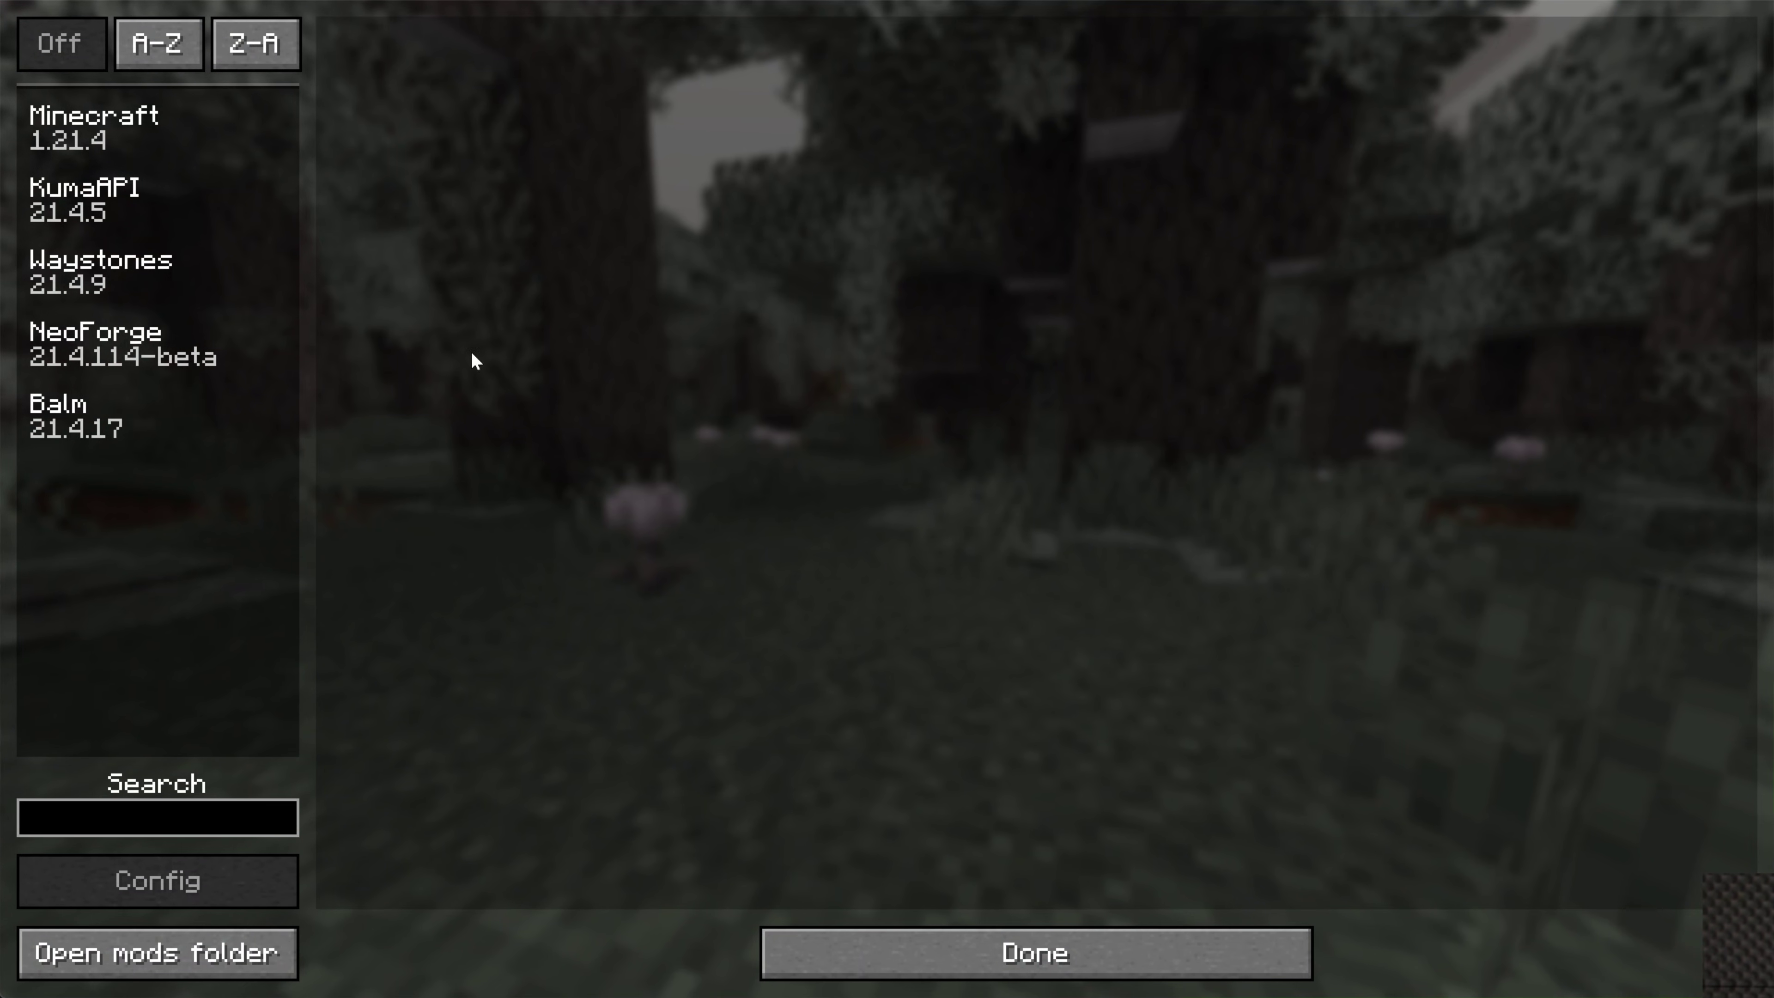
{"action": "left_click", "coordinate": [114, 261]}
{"action": "left_click", "coordinate": [175, 418]}
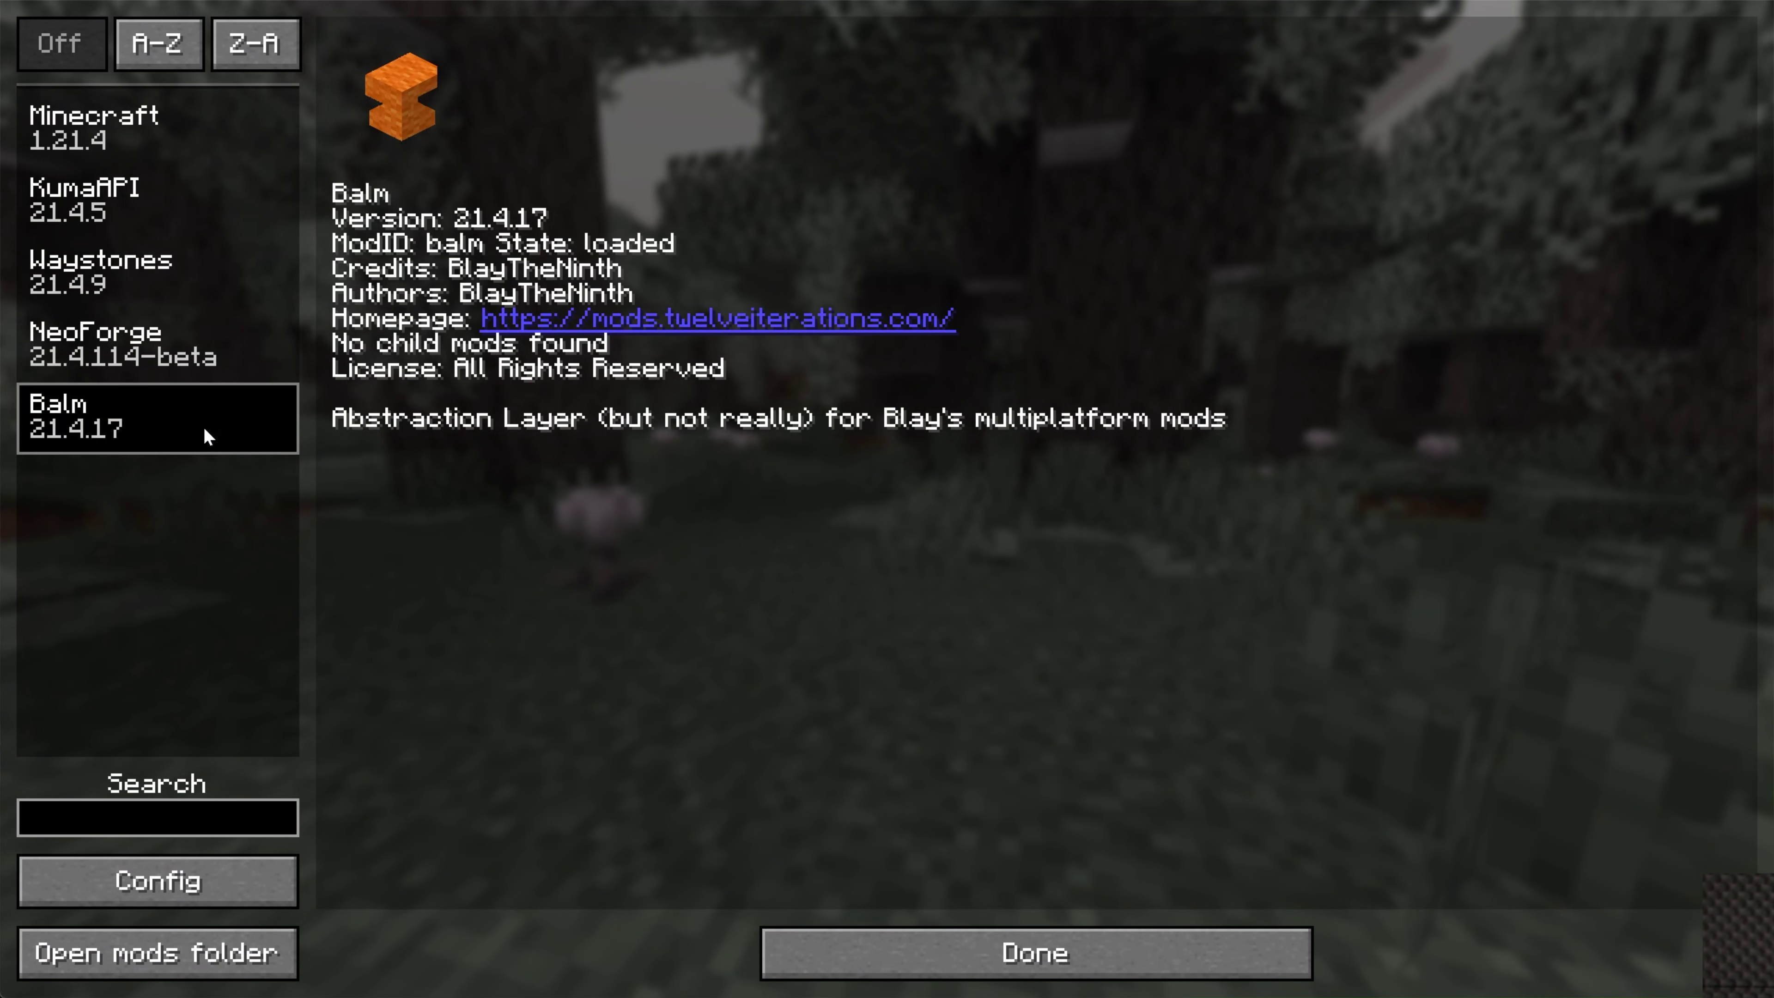
{"action": "key", "text": "Escape"}
- Load the singleplayer world "Waystones (1)" and walk up to the nearby waystone
{"action": "left_click", "coordinate": [879, 361]}
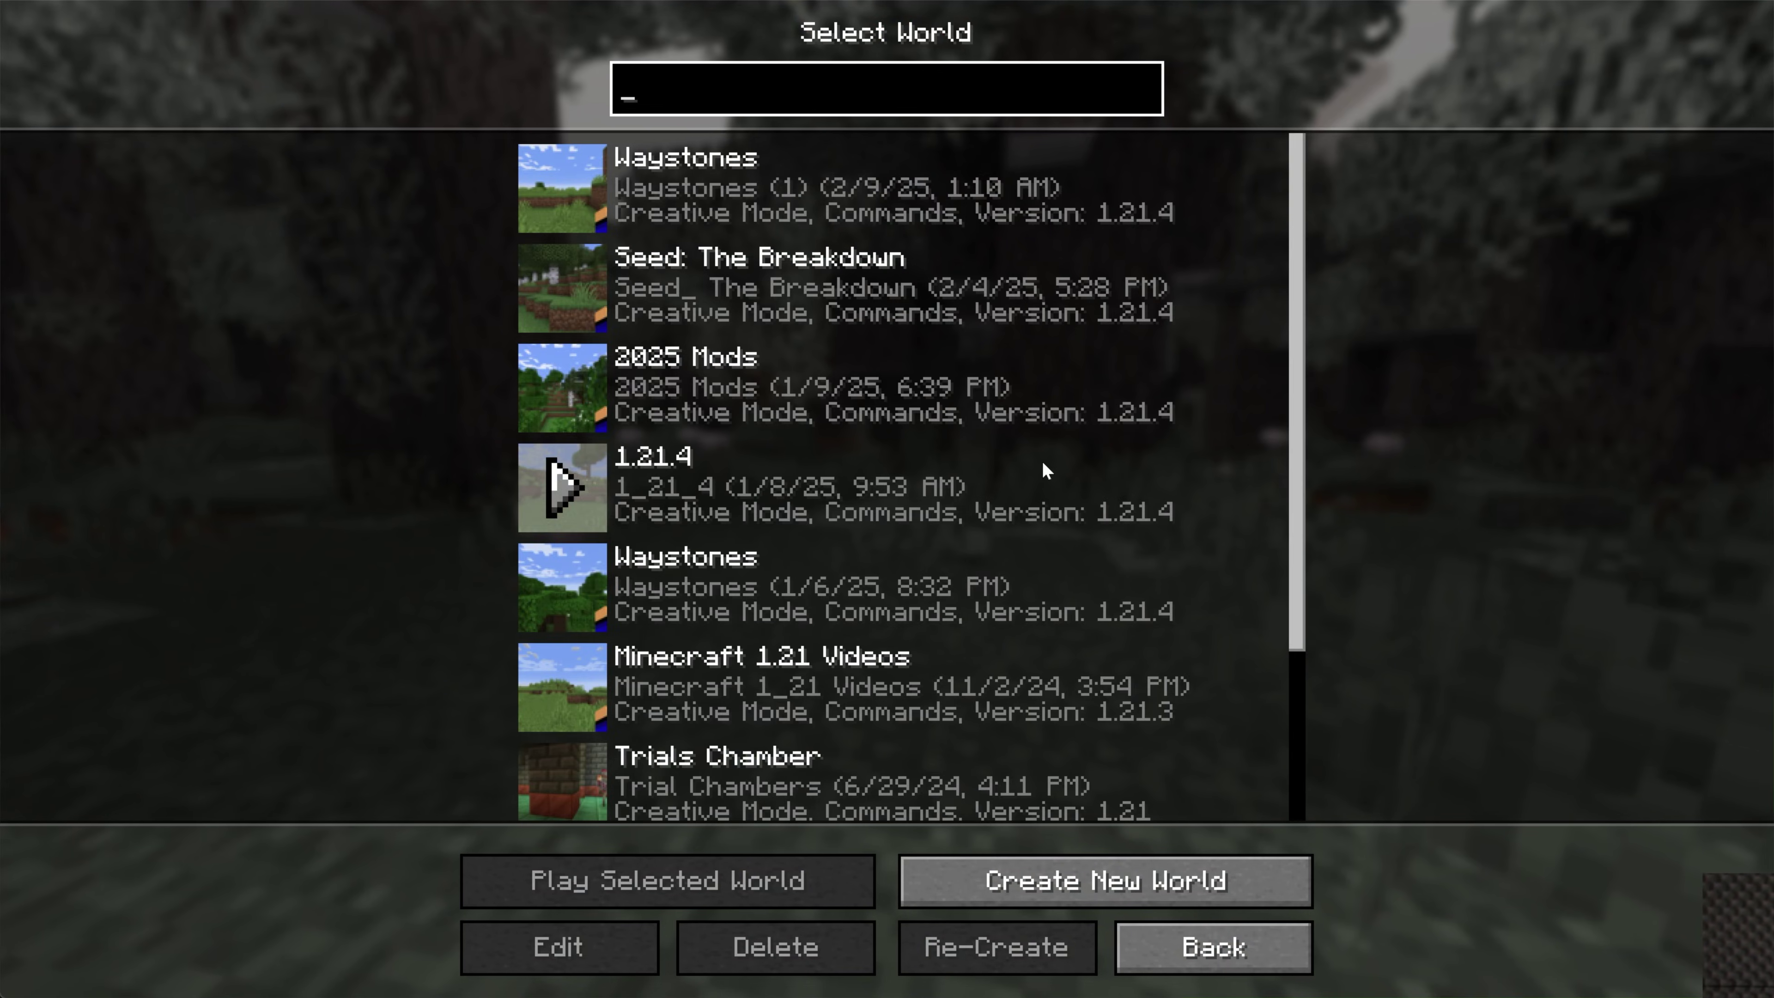
{"action": "double_click", "coordinate": [685, 181]}
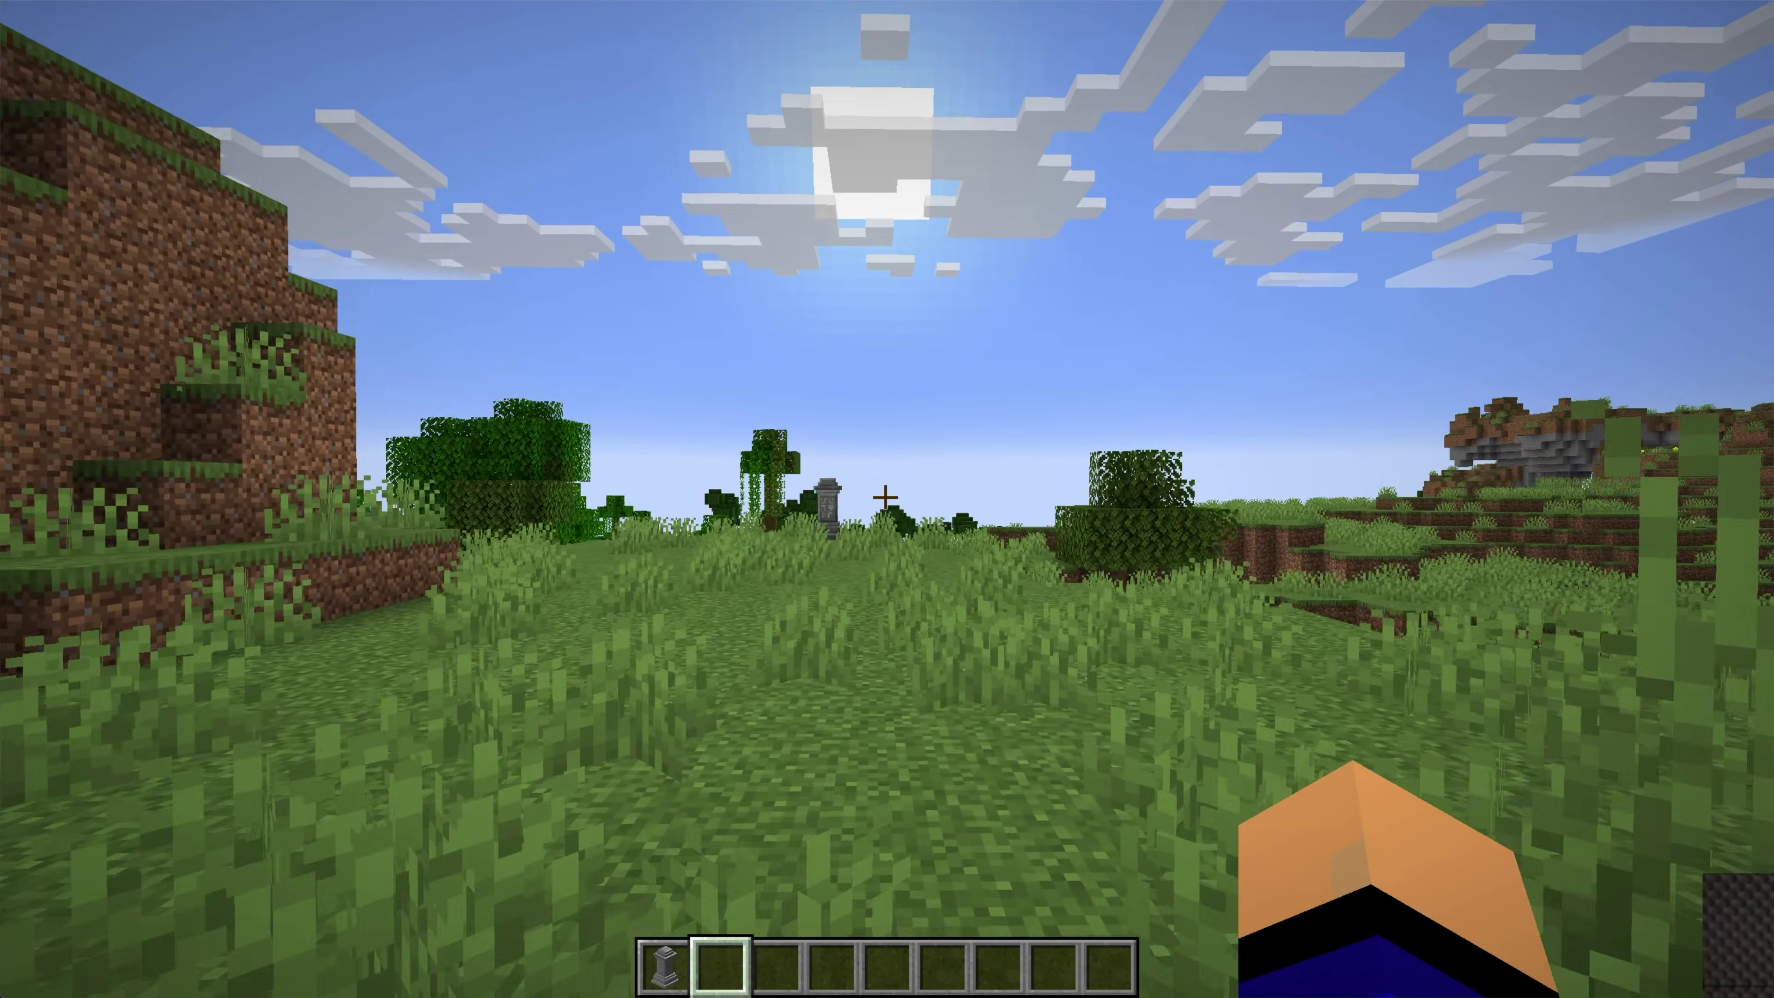
{"action": "key", "text": "w"}
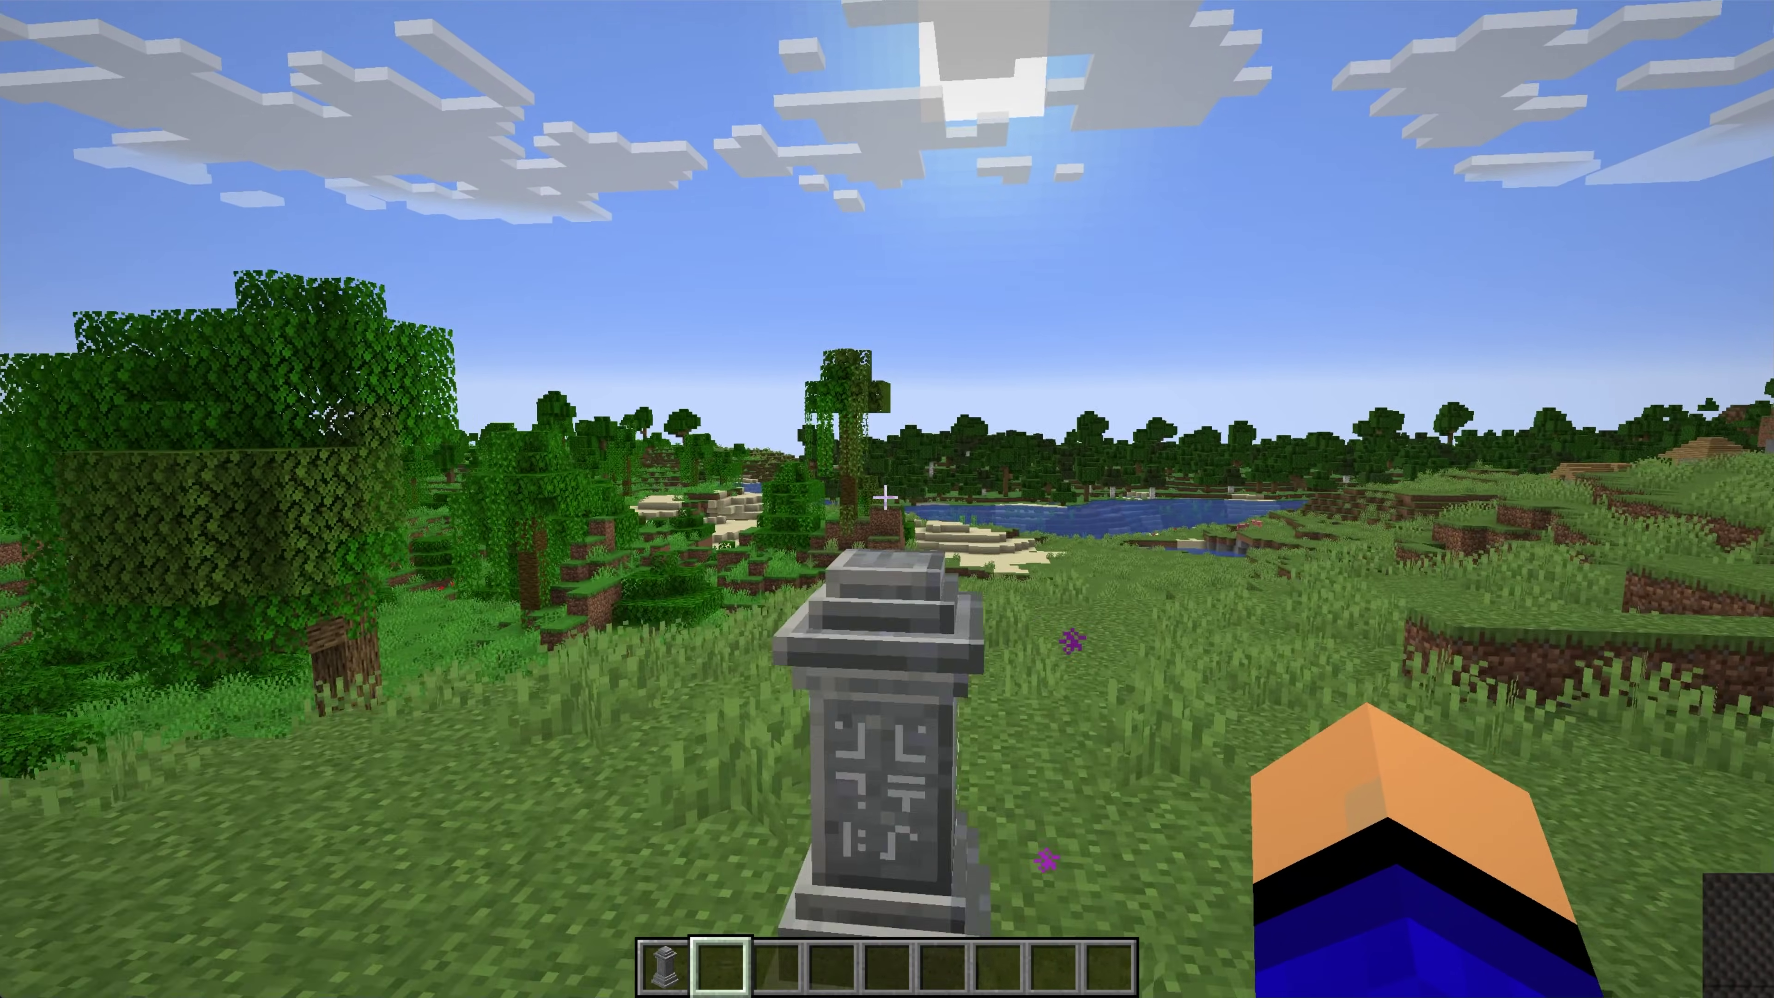
- Teleport to the asdfasdf waystone, and use that waystone to teleport back to asdgf43e55hsa
{"action": "right_click", "coordinate": [885, 498]}
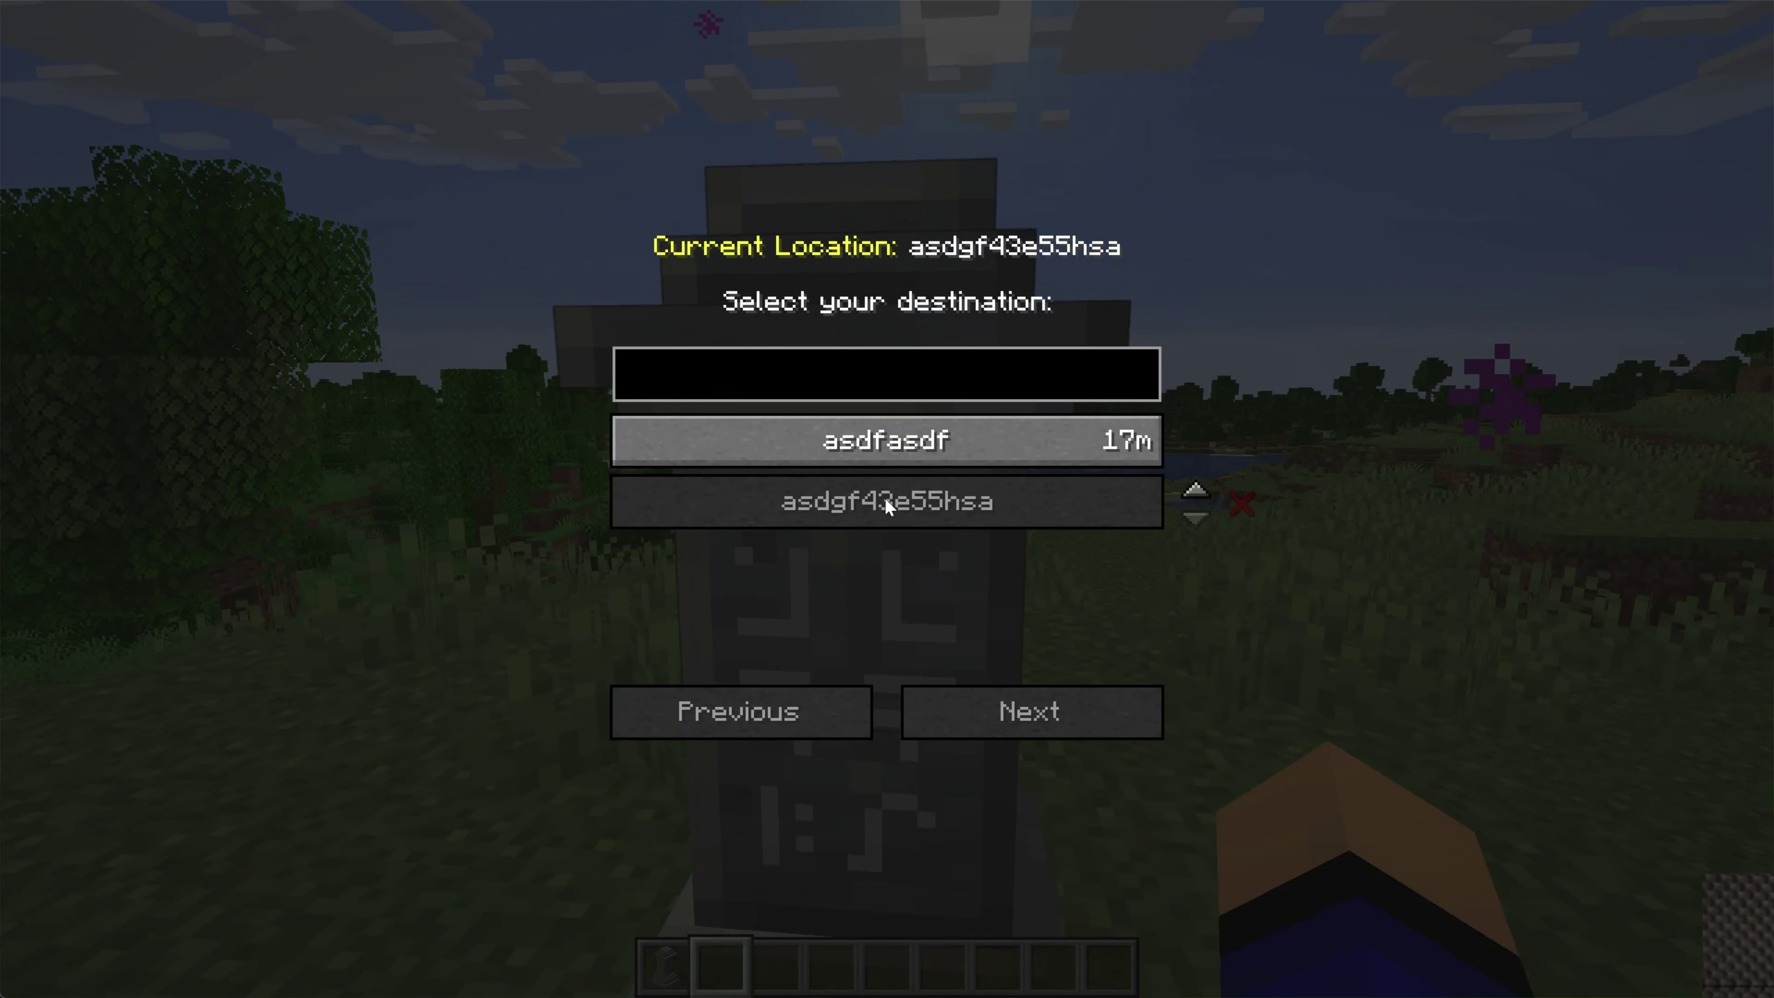
{"action": "left_click", "coordinate": [929, 441]}
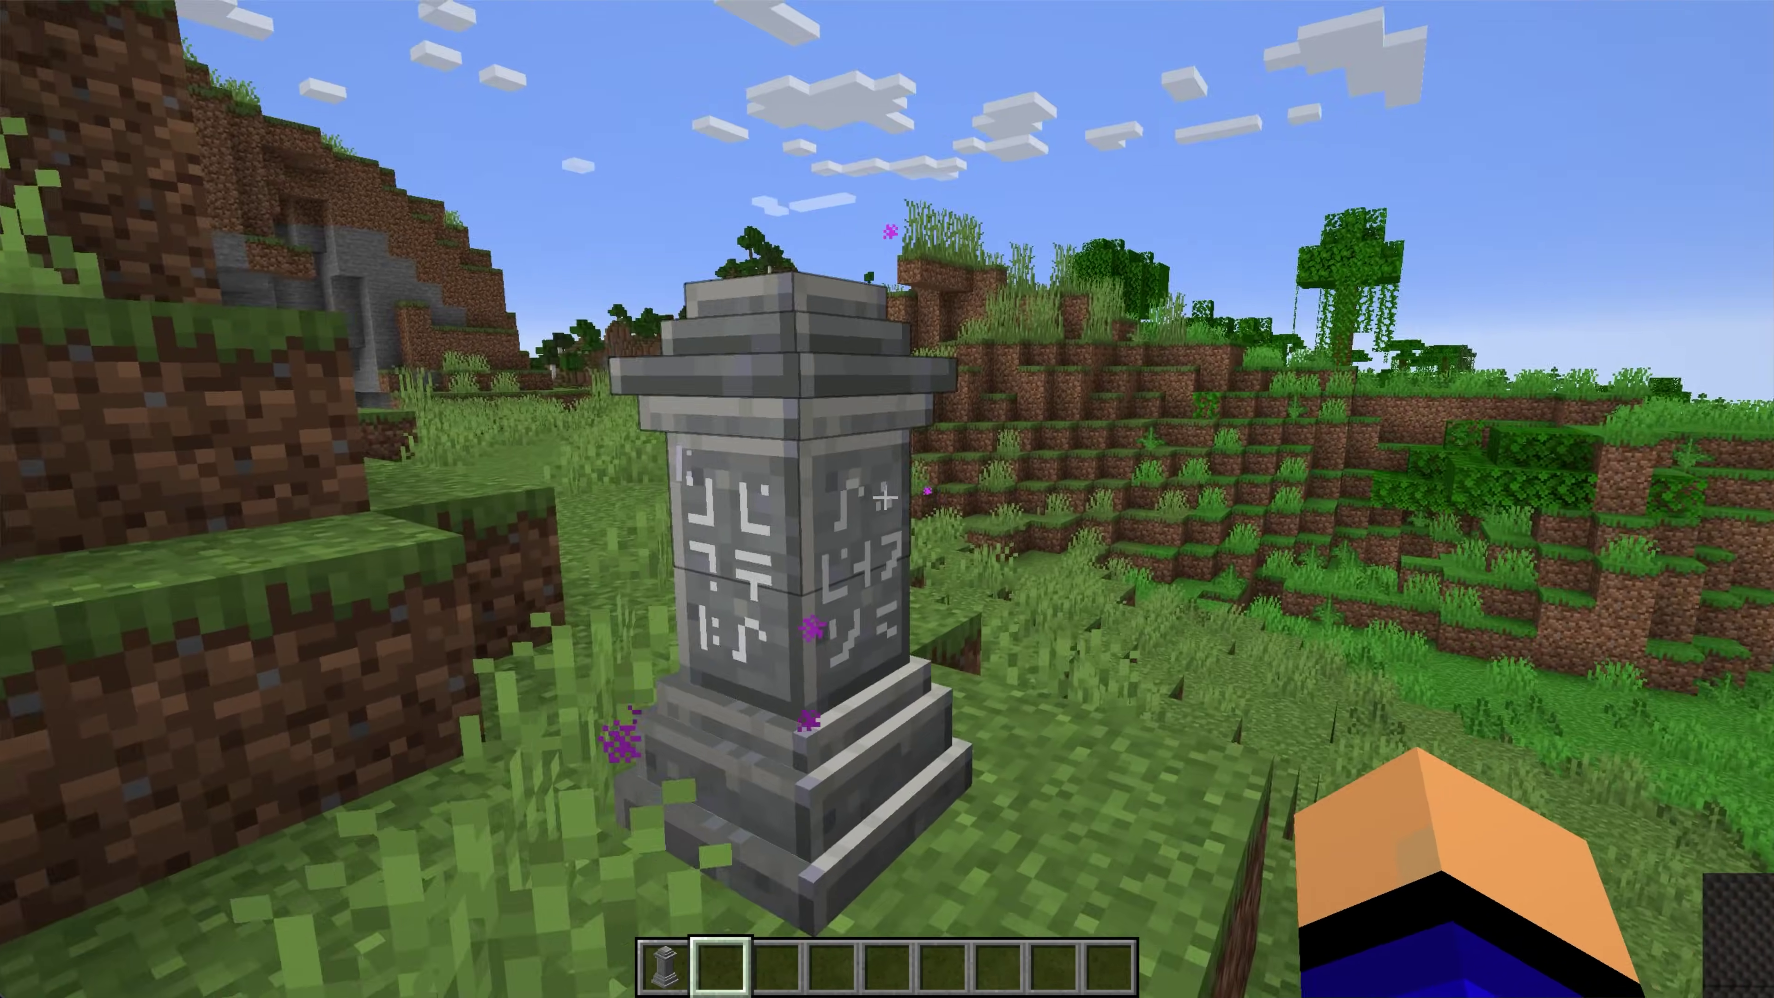
{"action": "right_click", "coordinate": [885, 497]}
{"action": "left_click", "coordinate": [856, 482]}
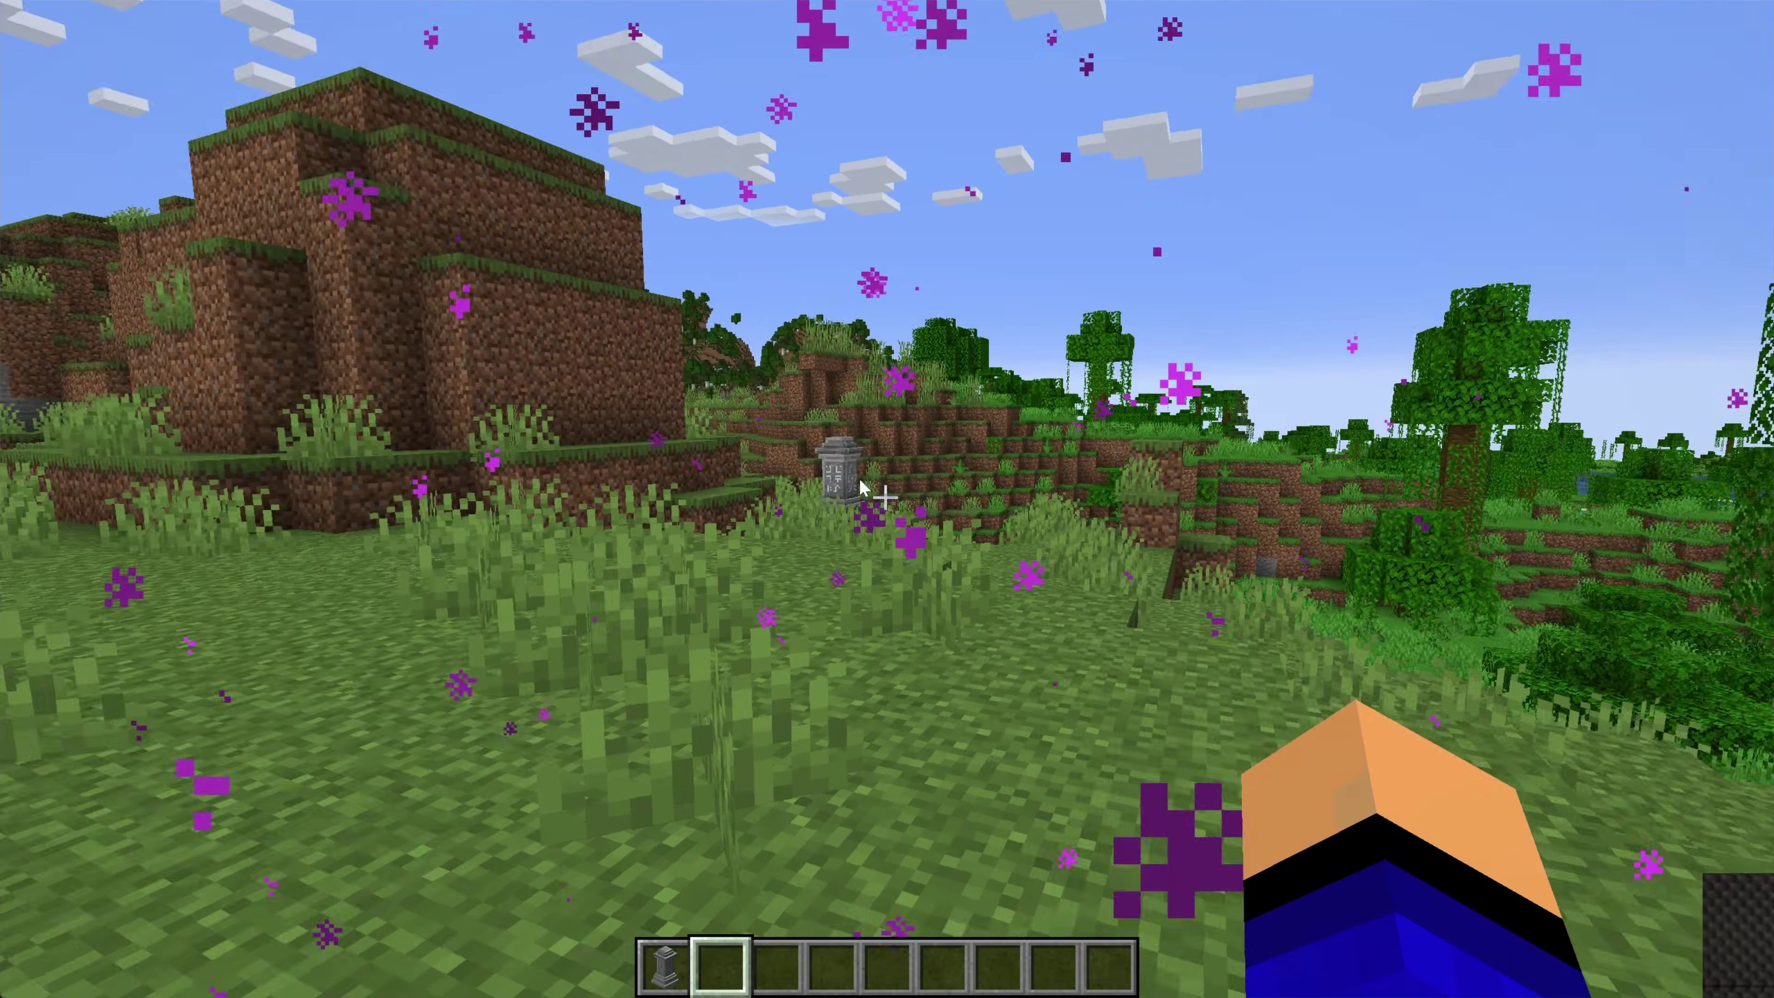
- Open the Waystones category of the creative inventory and put a Black Waystone in the hotbar
{"action": "key", "text": "e"}
{"action": "left_click", "coordinate": [649, 279]}
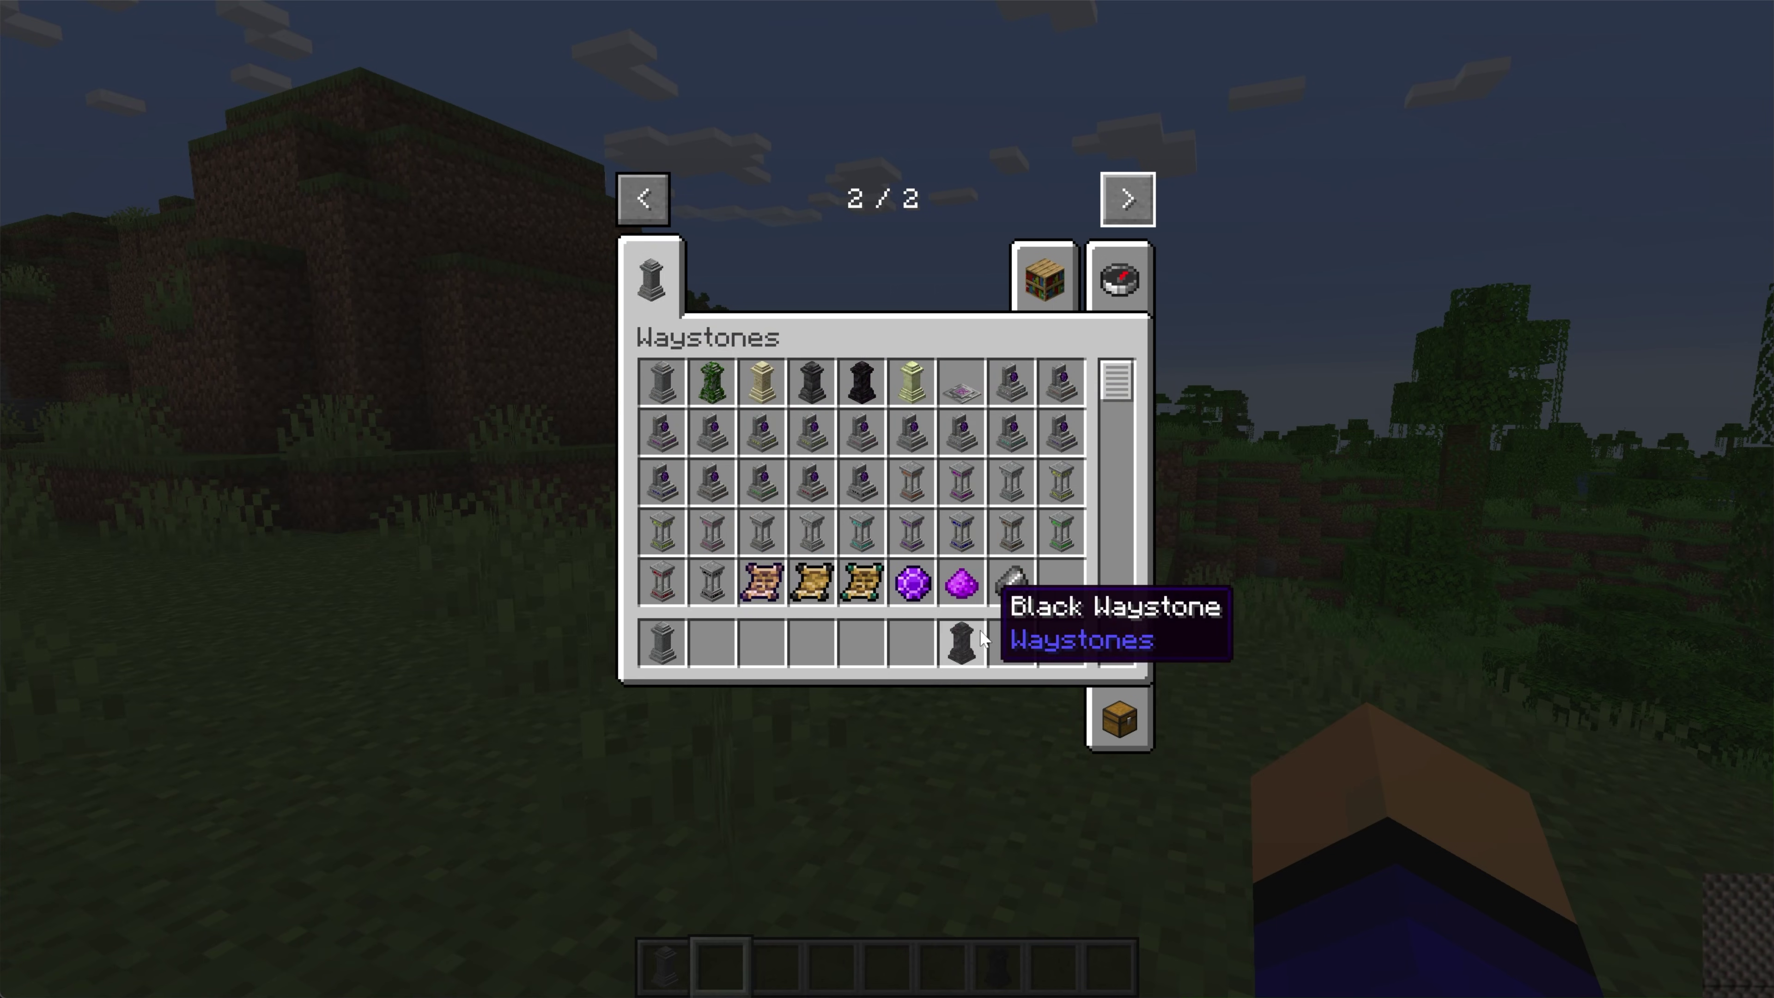
- Place the Black Waystone on the grass, name it "Another Waystone", and save it
{"action": "key", "text": "e"}
{"action": "scroll", "coordinate": [886, 498], "scroll_direction": "up", "scroll_amount": 4}
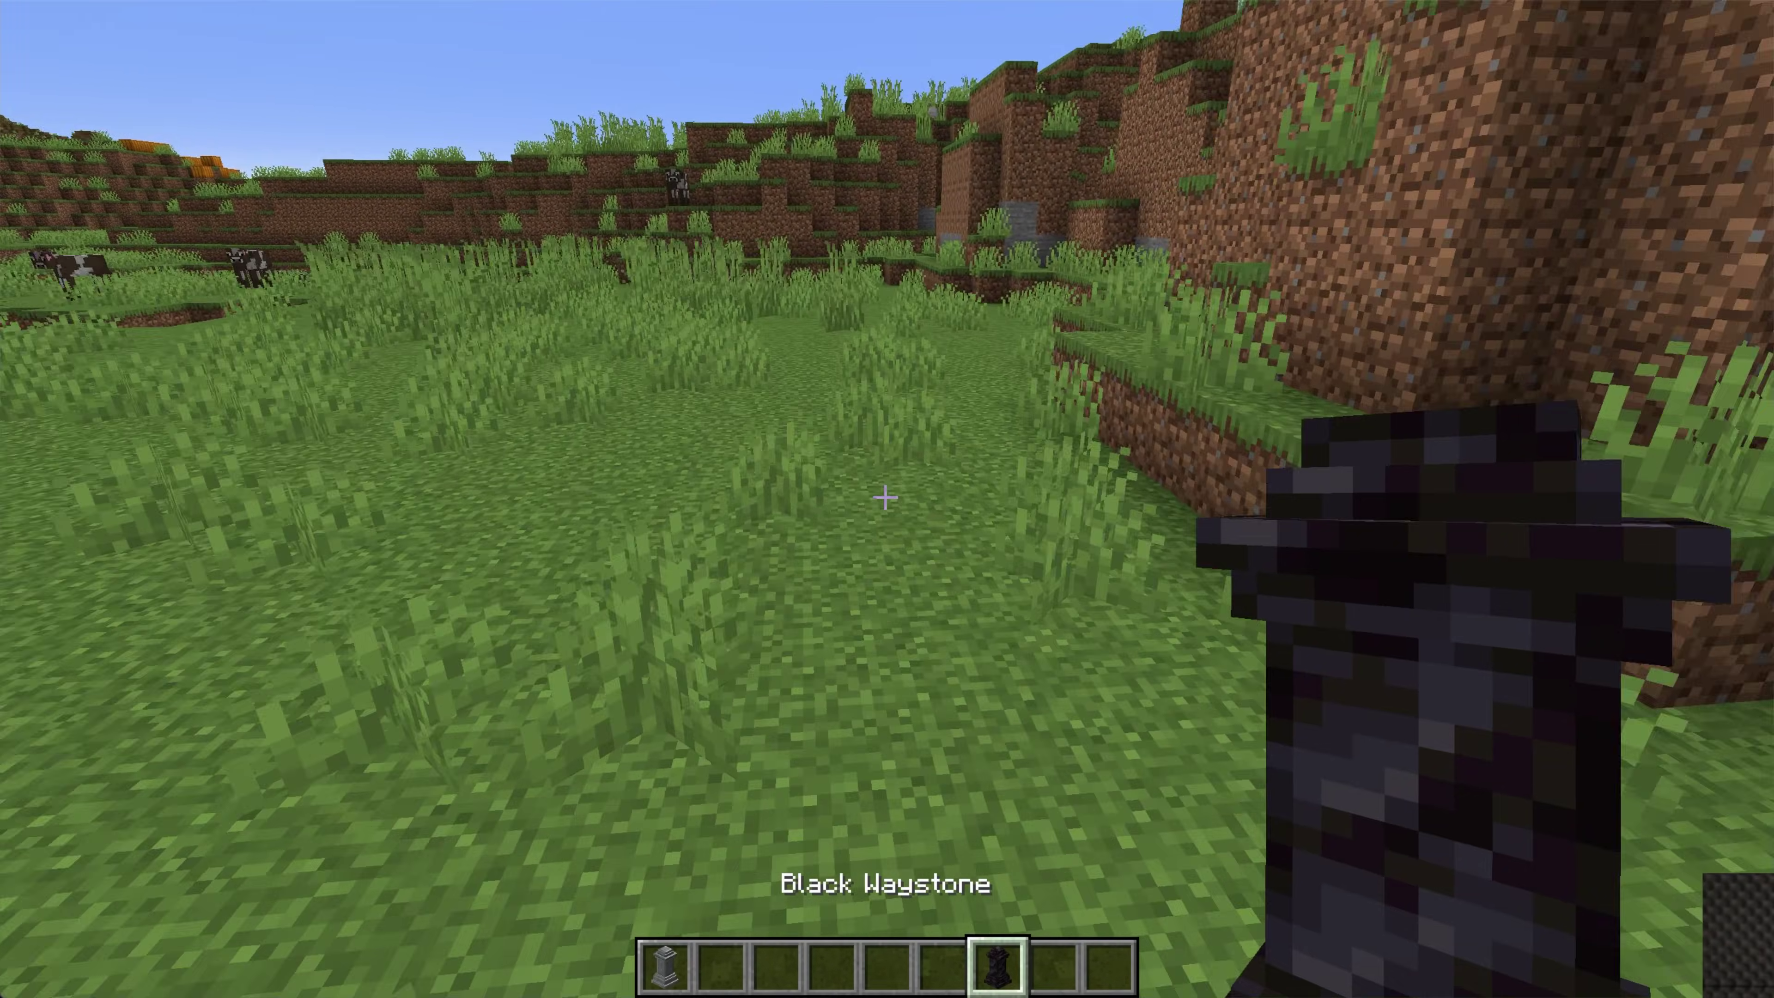
{"action": "right_click", "coordinate": [885, 497]}
{"action": "type", "text": "Anot"}
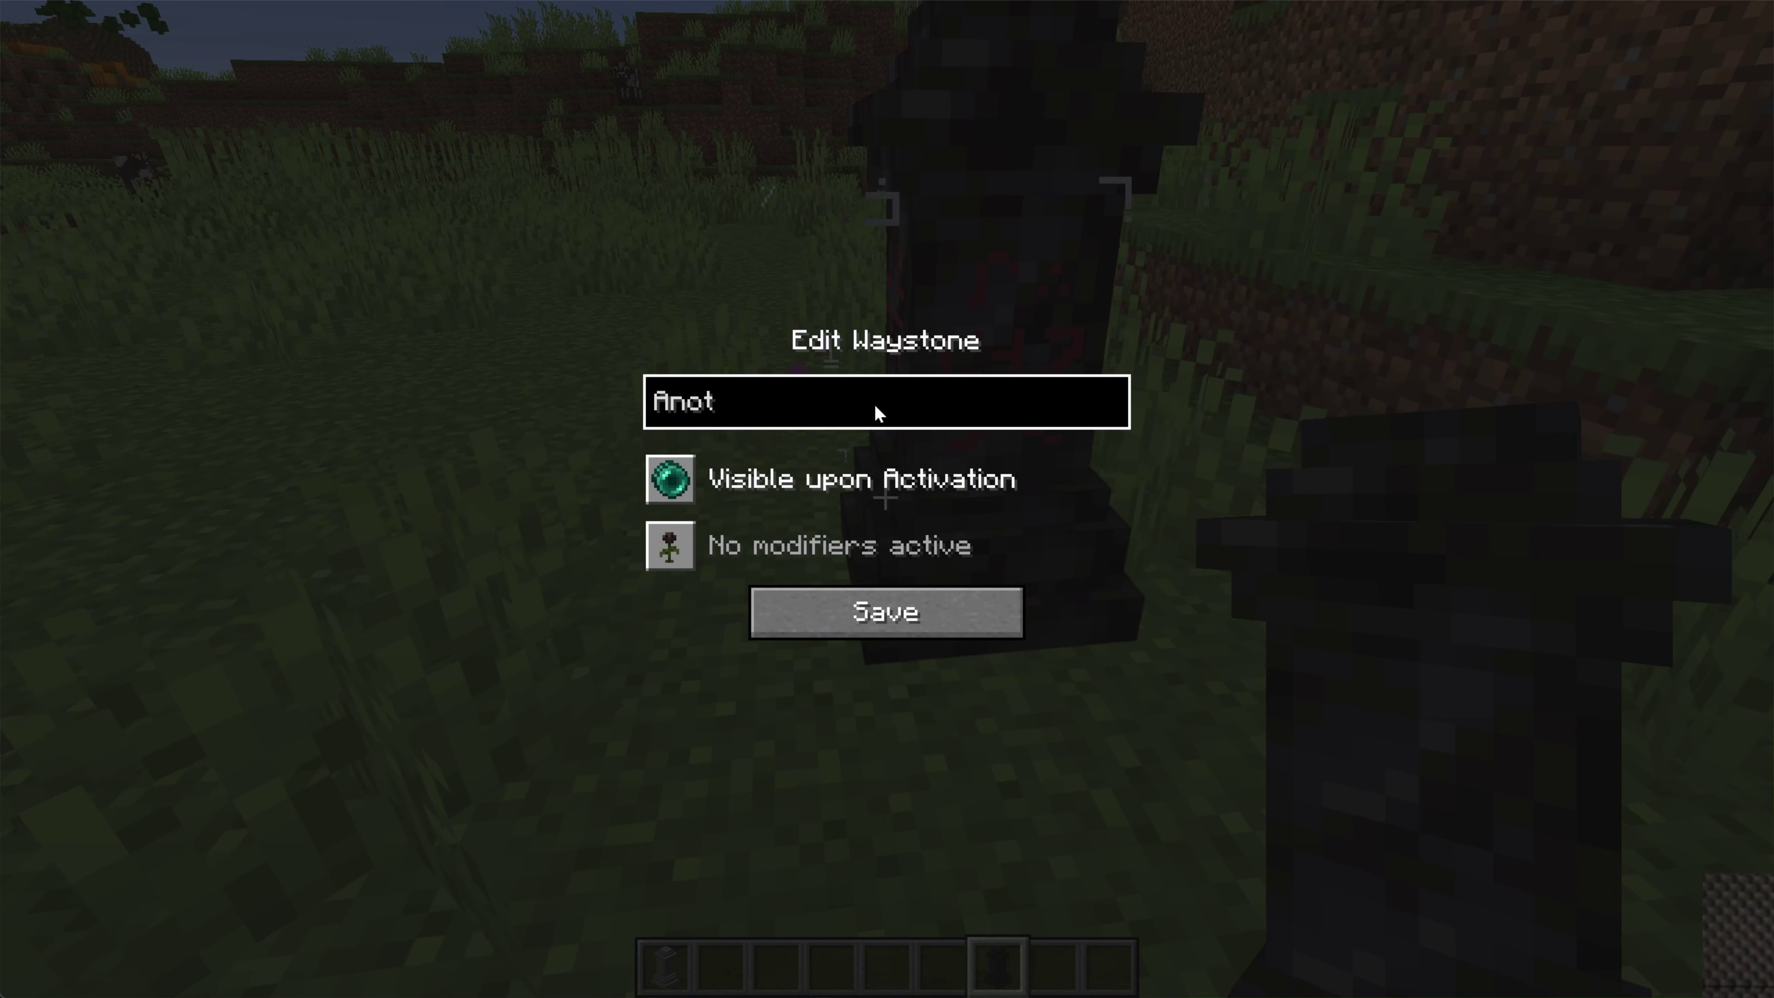
{"action": "type", "text": "her Waystone"}
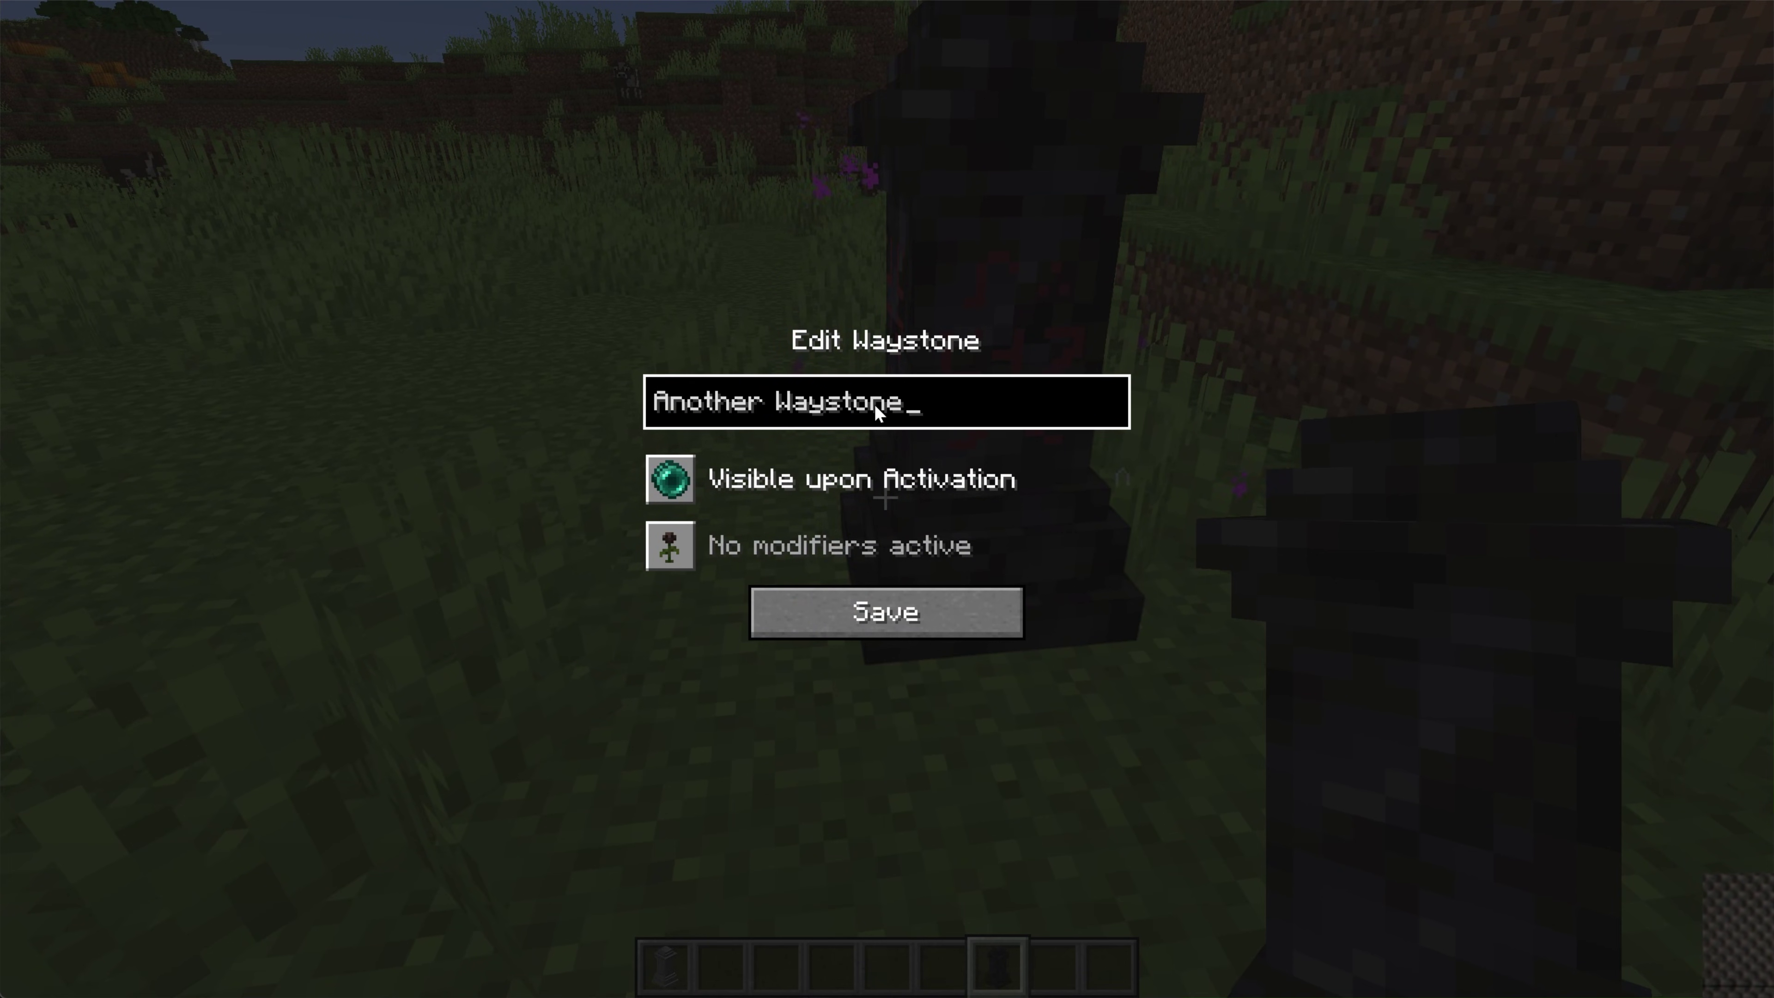
{"action": "key", "text": "Return"}
- Teleport from the black waystone to asdgf43e55hsa, and use that waystone to teleport back to Another Waystone
{"action": "right_click", "coordinate": [885, 497]}
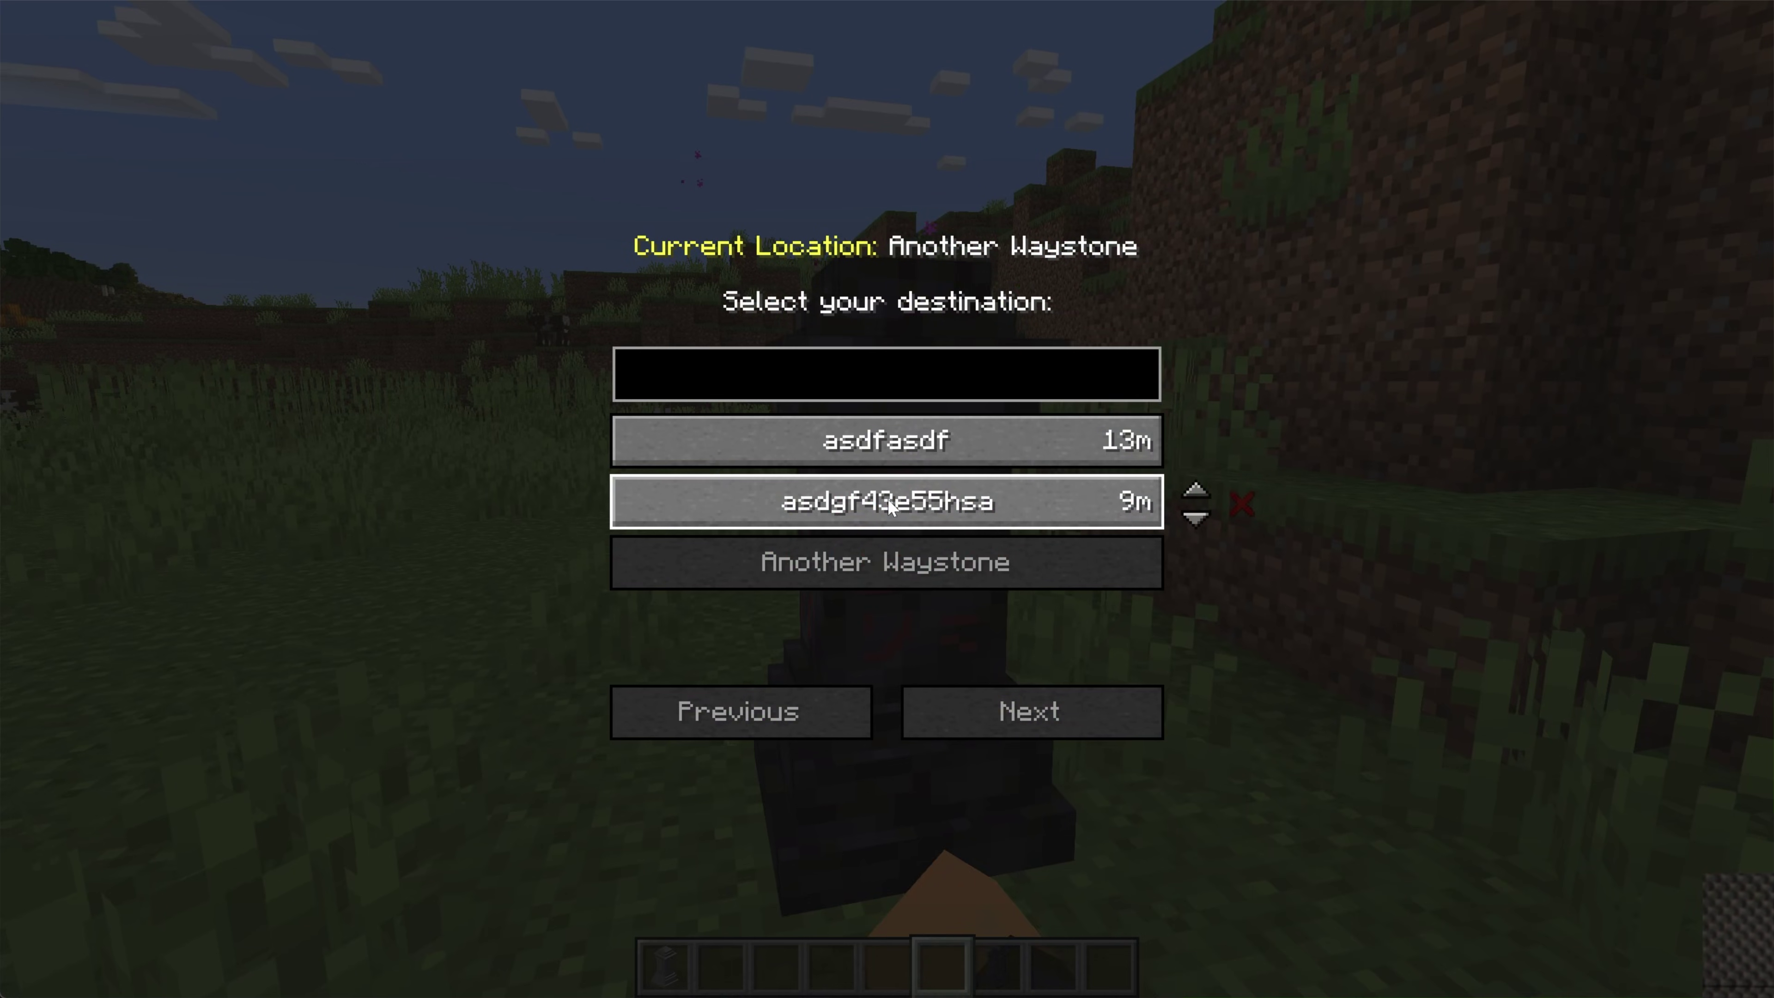
{"action": "key", "text": "6"}
{"action": "left_click", "coordinate": [887, 503]}
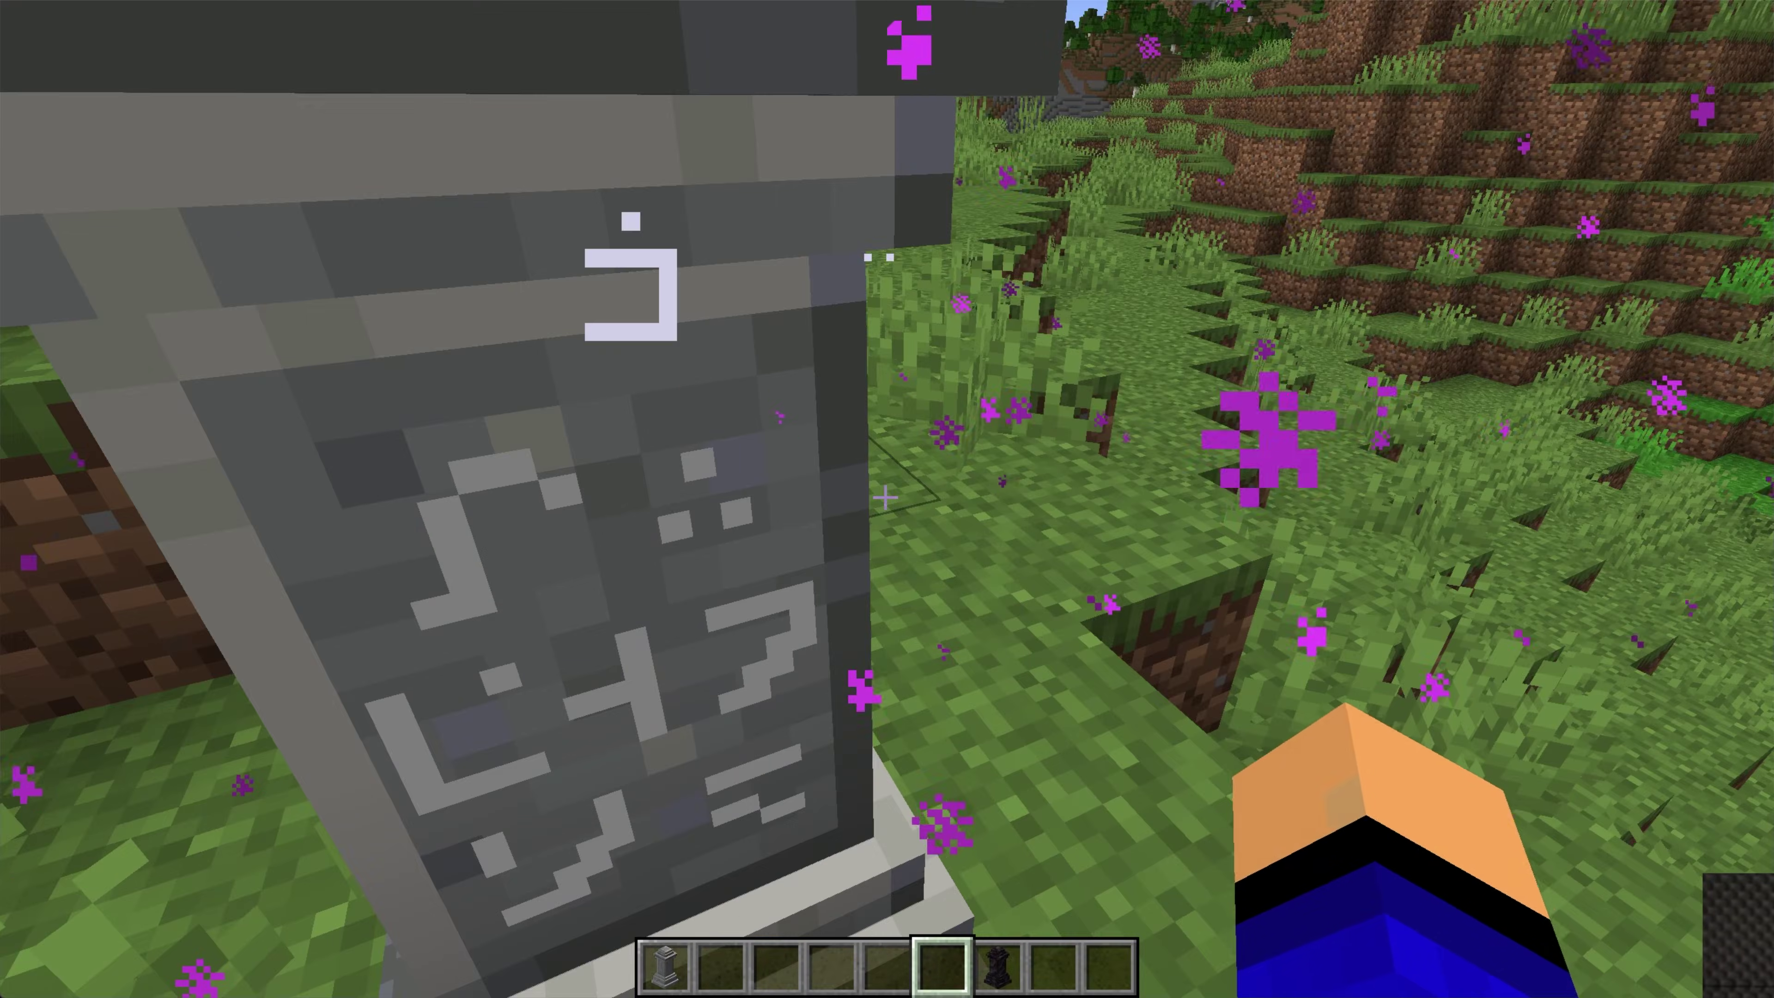
{"action": "right_click", "coordinate": [885, 498]}
{"action": "left_click", "coordinate": [886, 563]}
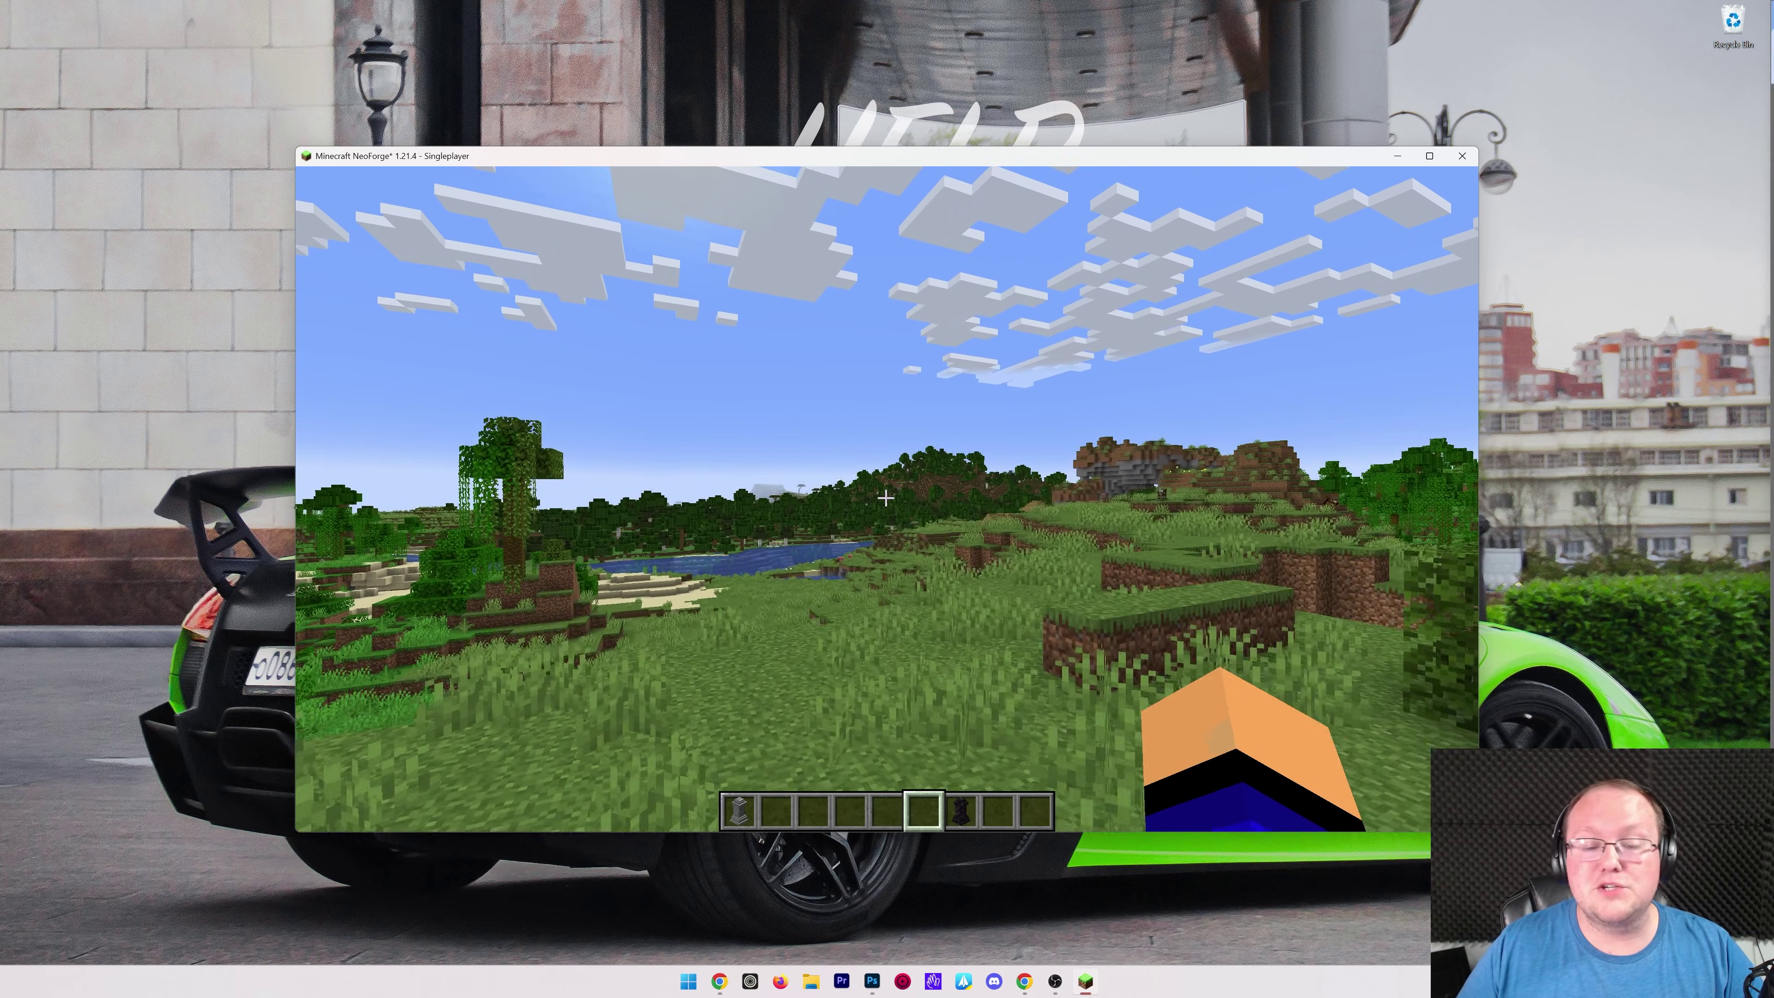
{"action": "key", "text": "s"}
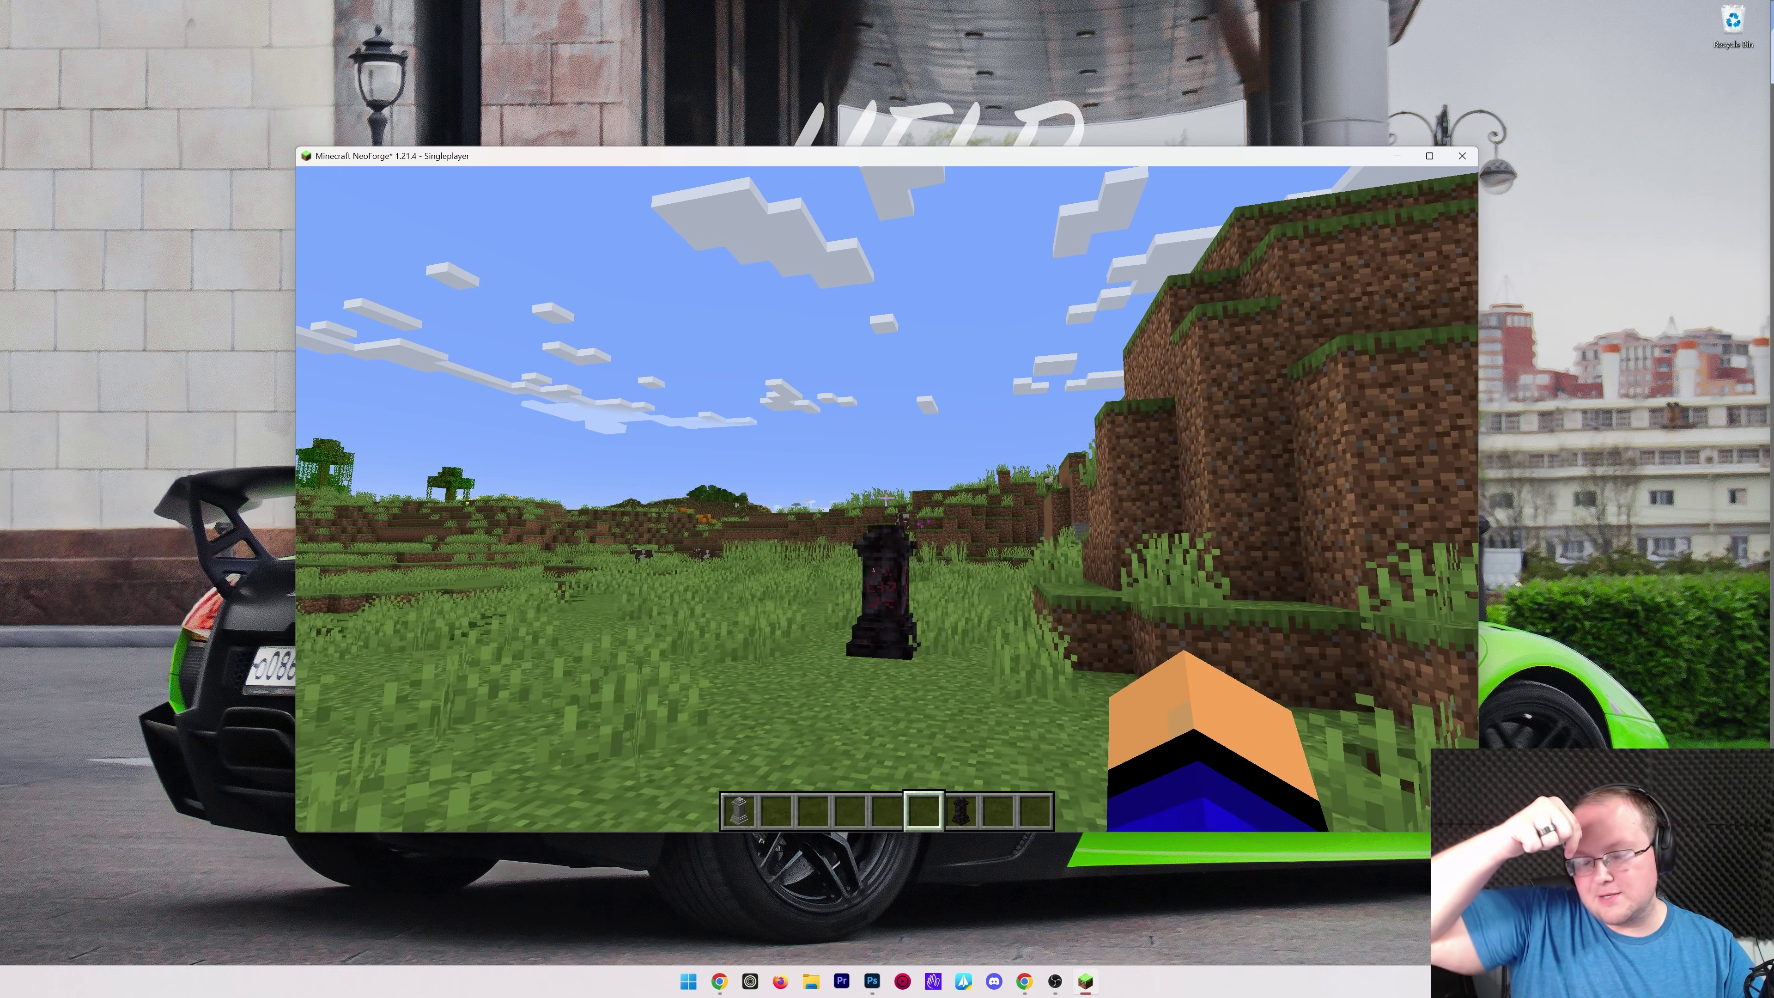